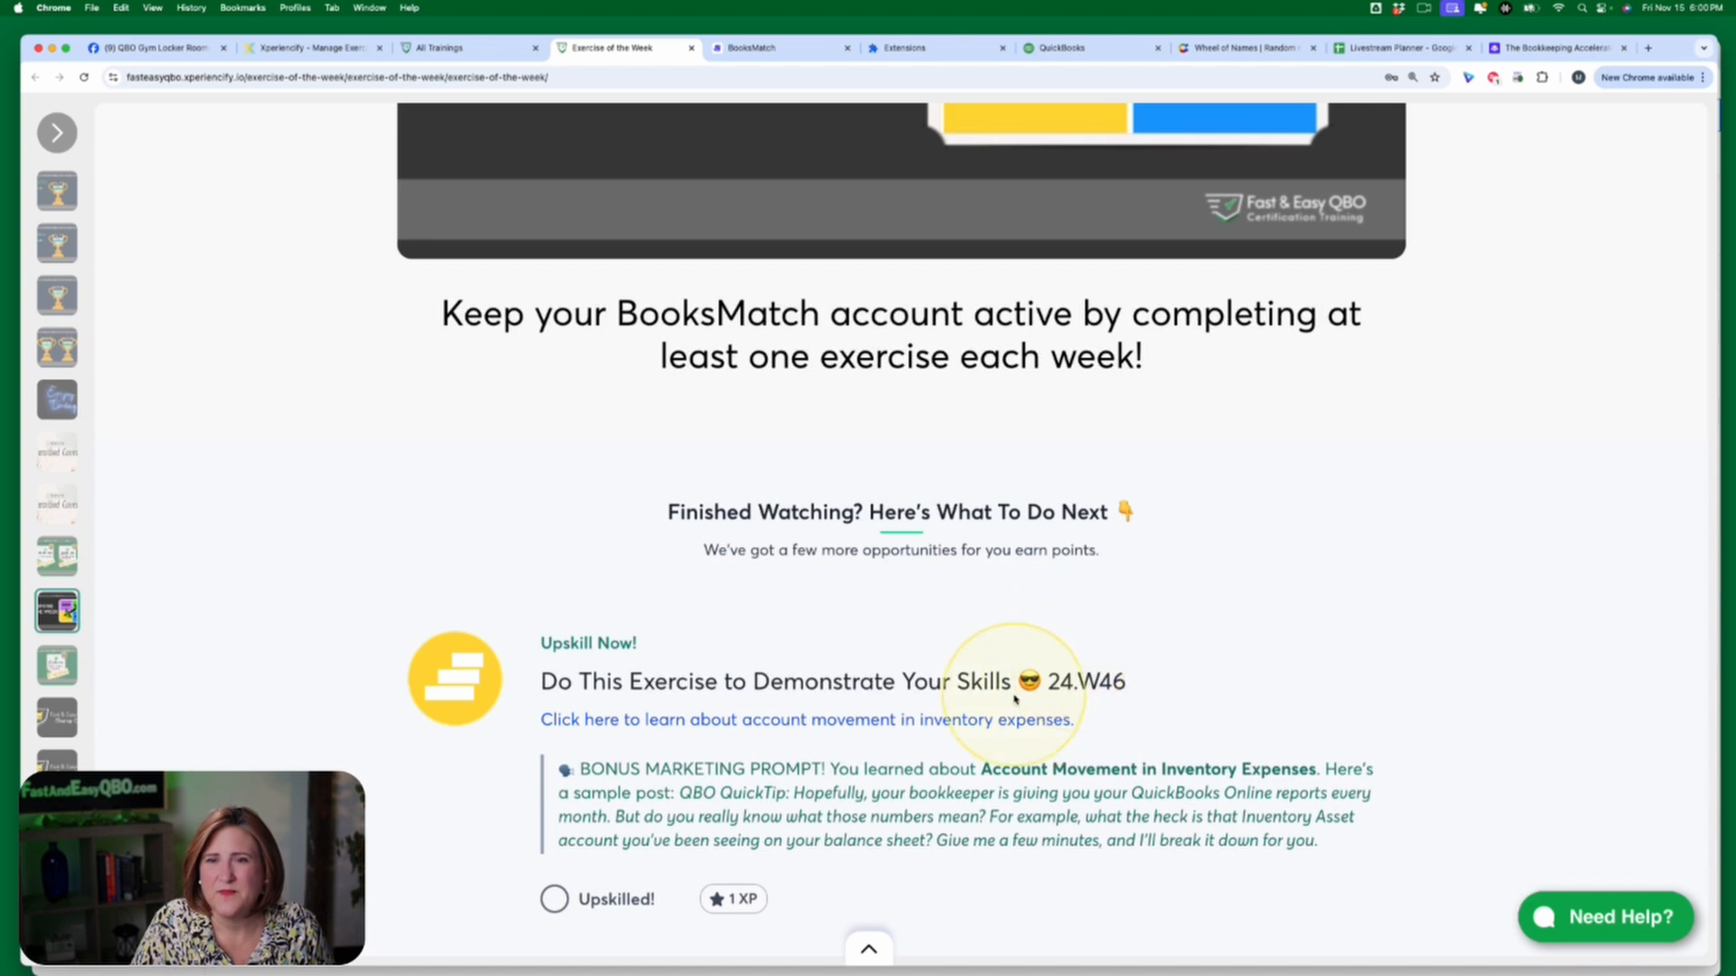
- Open the week 24.W46 exercise on account movement in inventory expenses and read its scenario and starting instructions
scroll(1277, 690, "down", 1)
scroll(1278, 691, "down", 2)
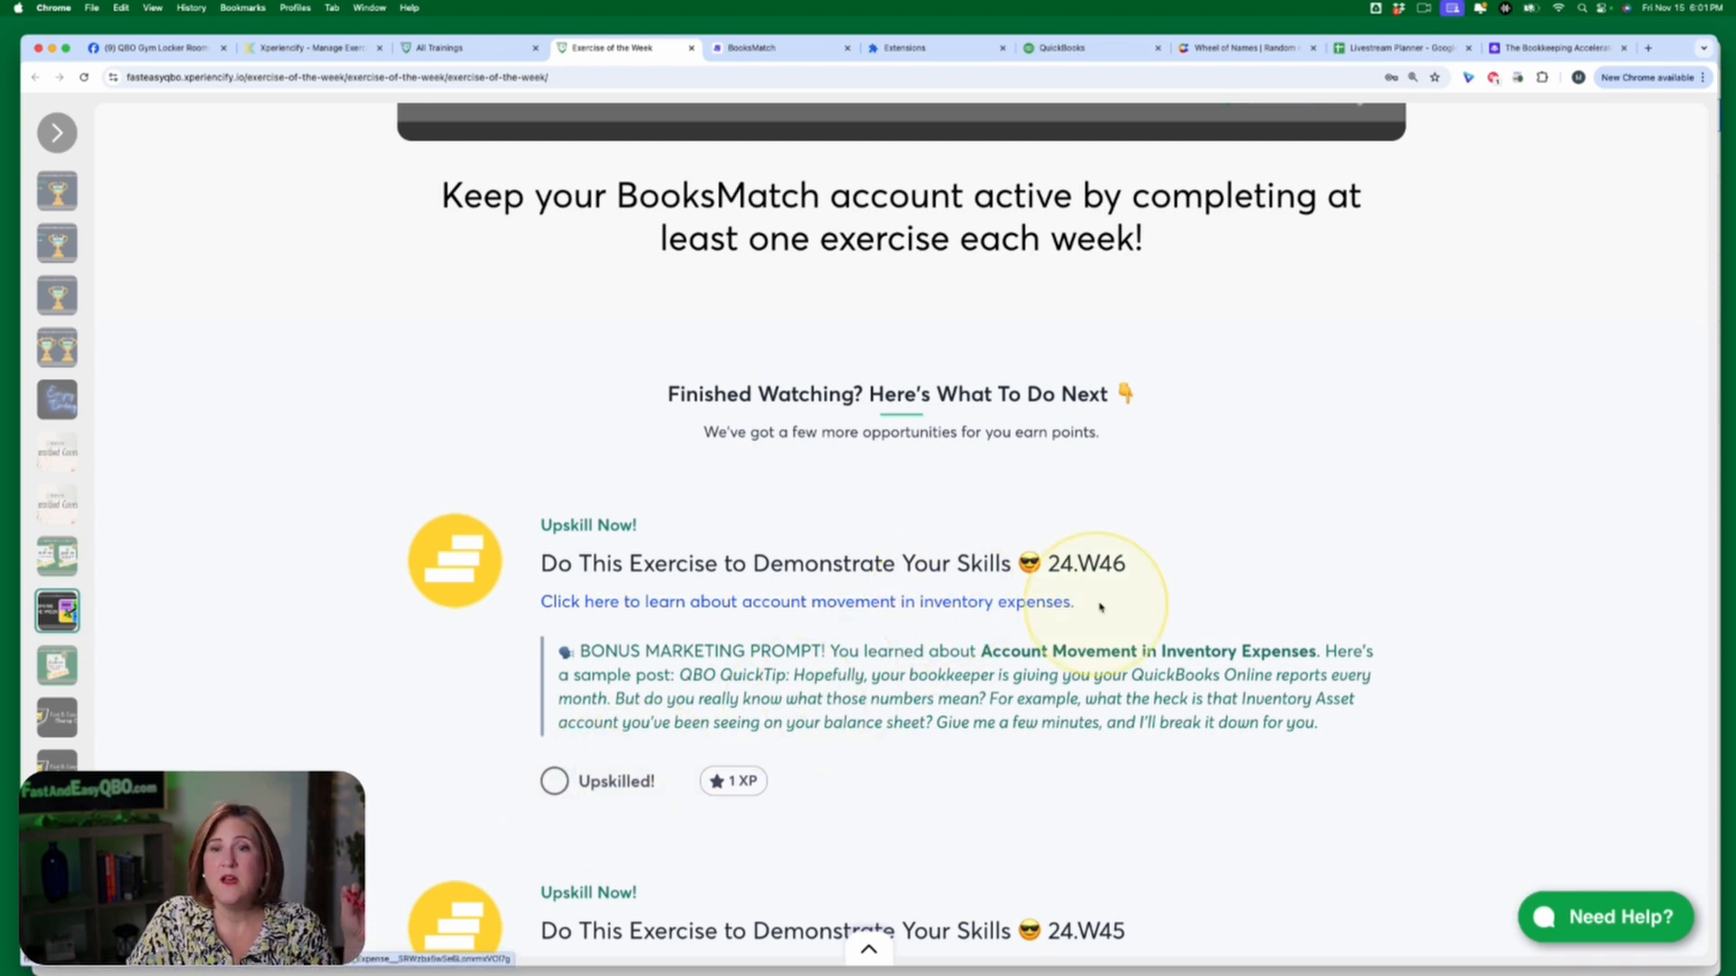
left_click(962, 604)
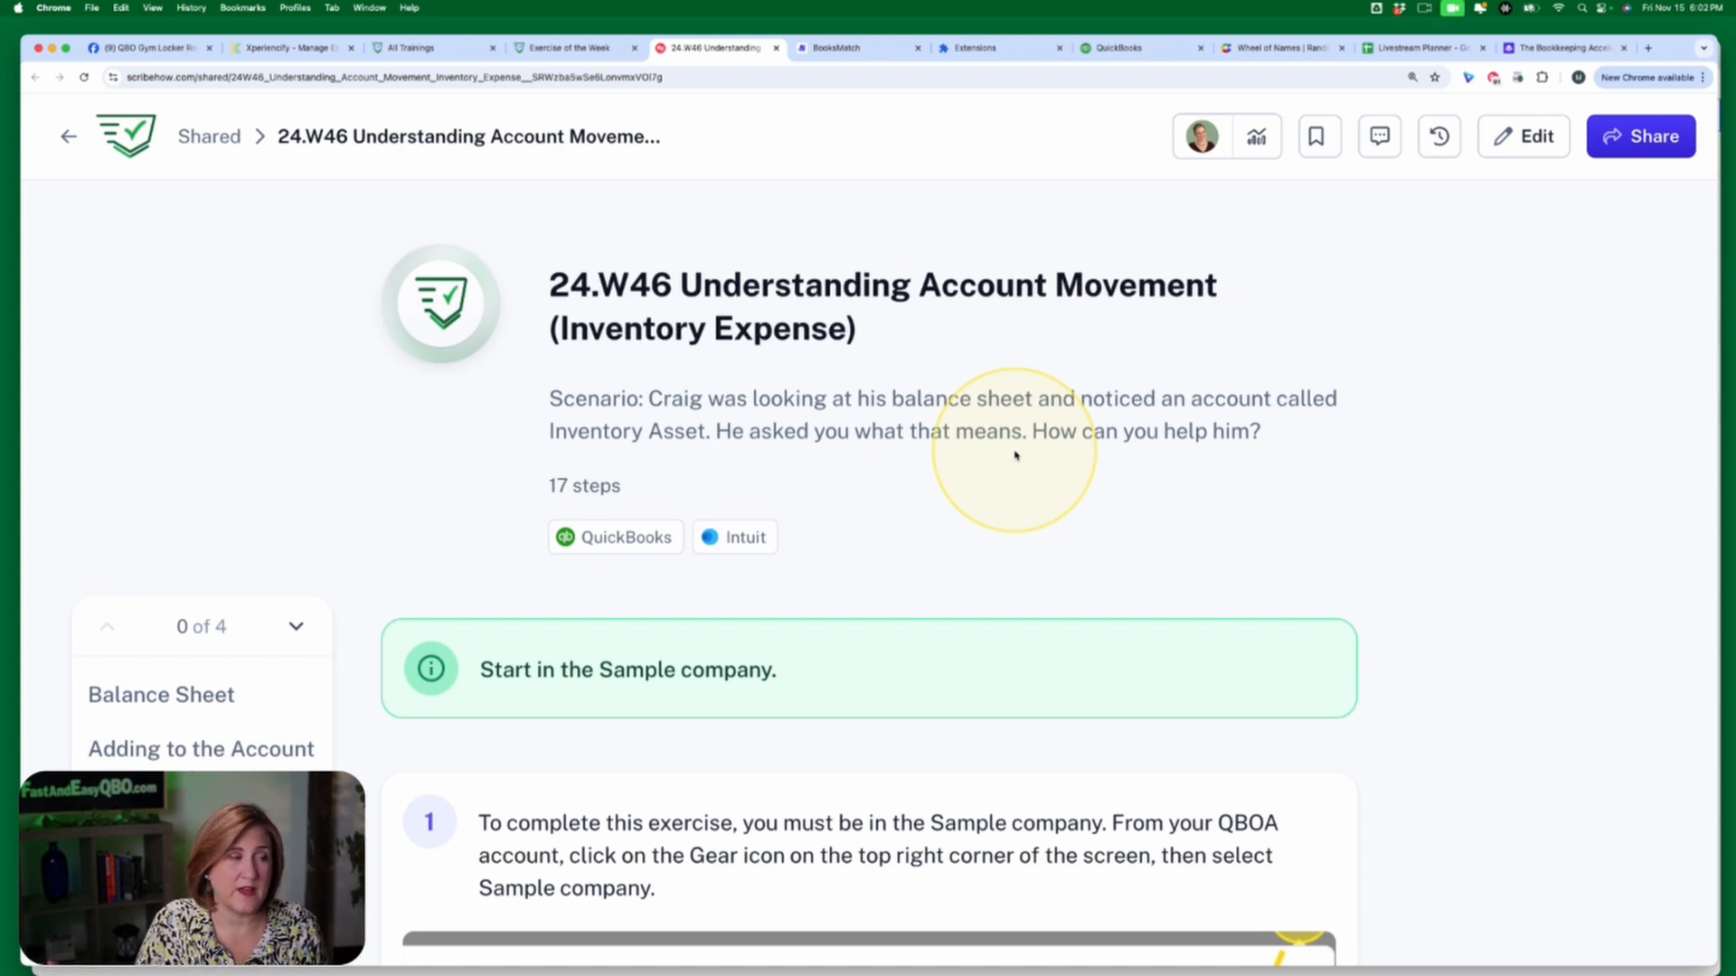
scroll(1220, 647, "down", 1)
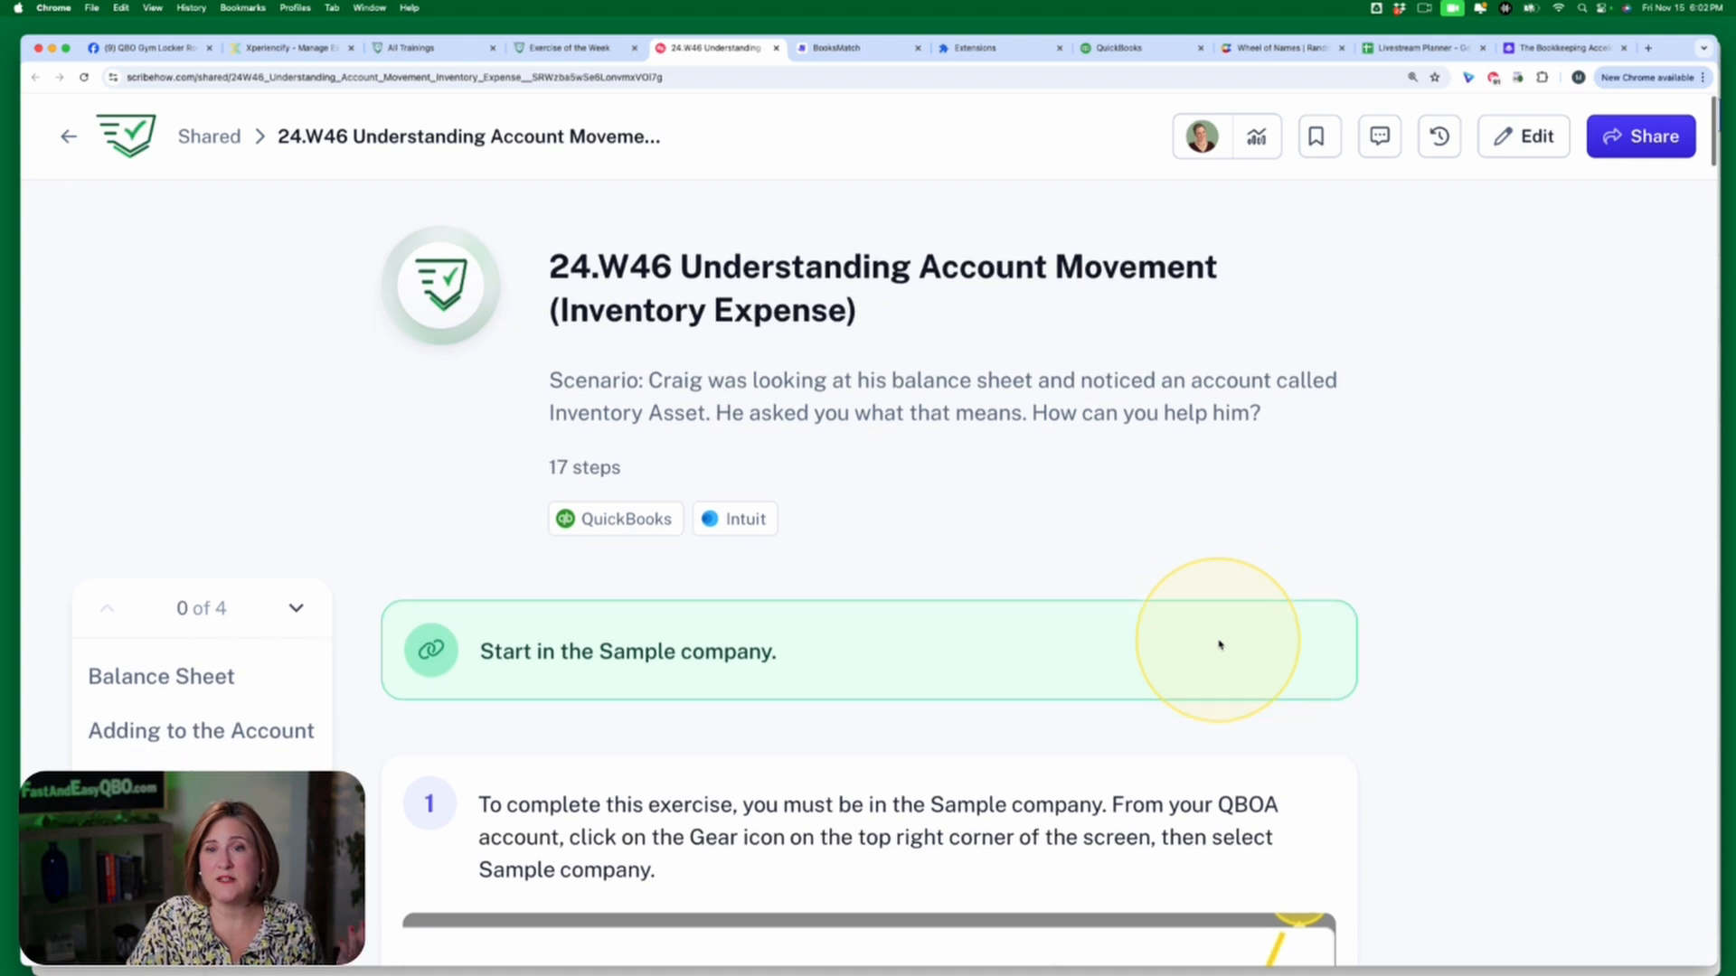
scroll(1219, 645, "down", 2)
scroll(1220, 646, "down", 1)
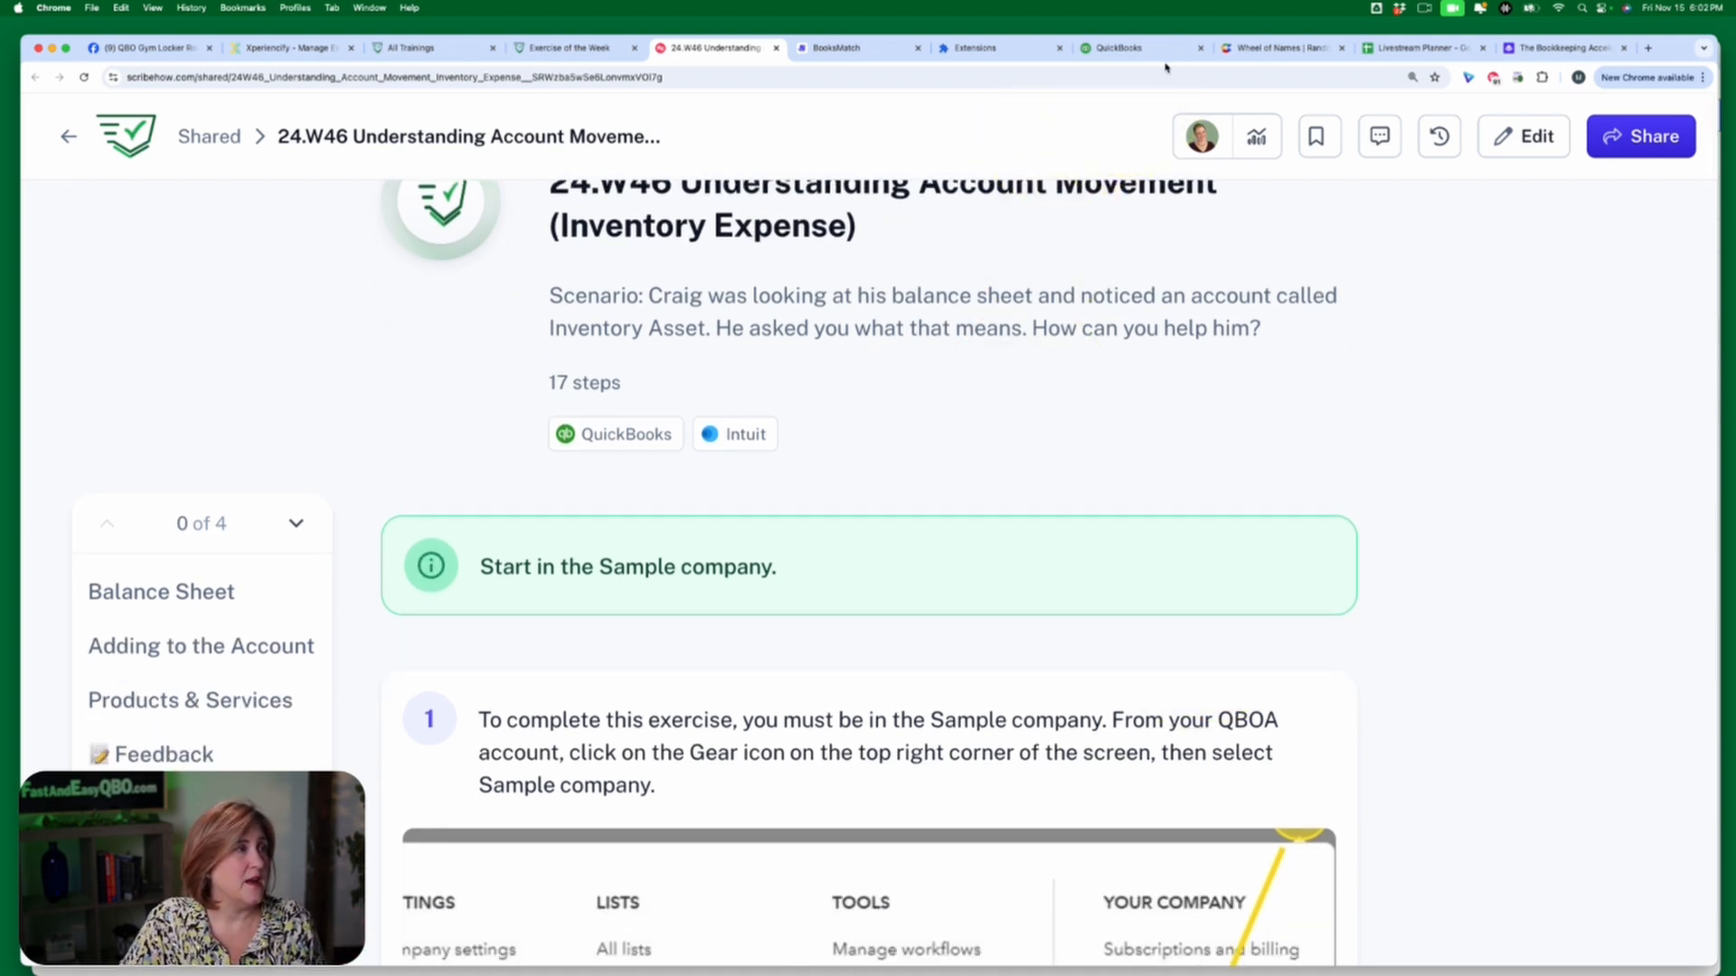
- Switch to QuickBooks and open the Sample company, agreeing to be signed out of the current firm
left_click(1121, 48)
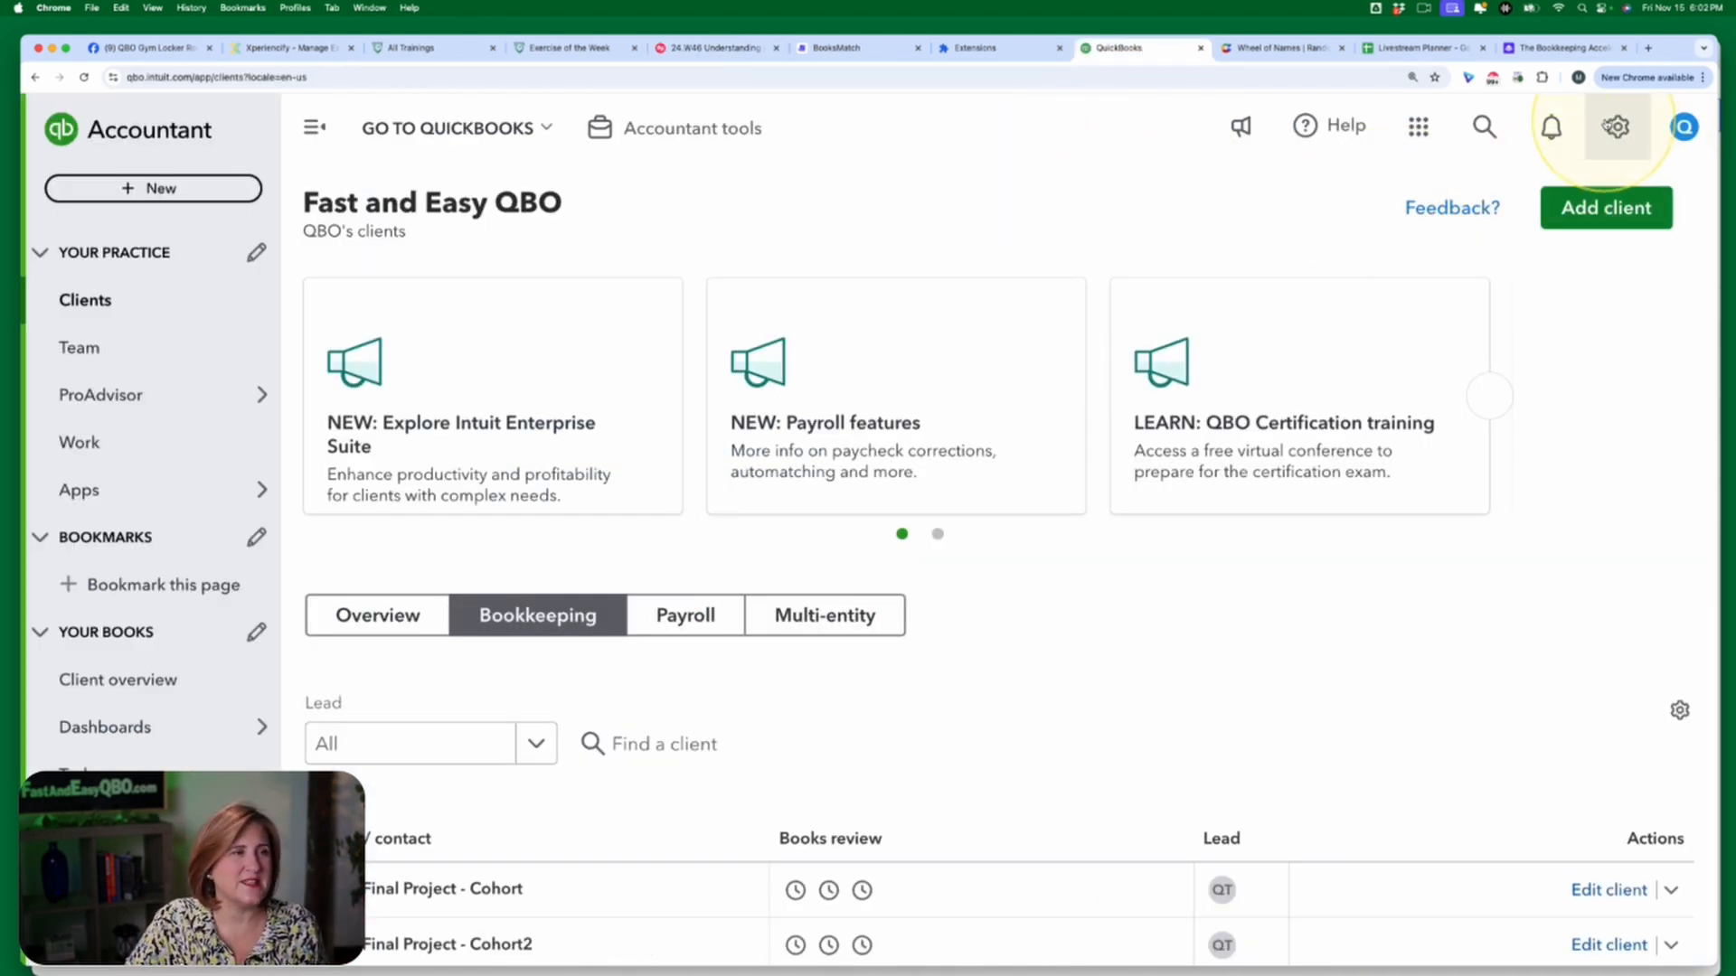
left_click(1618, 131)
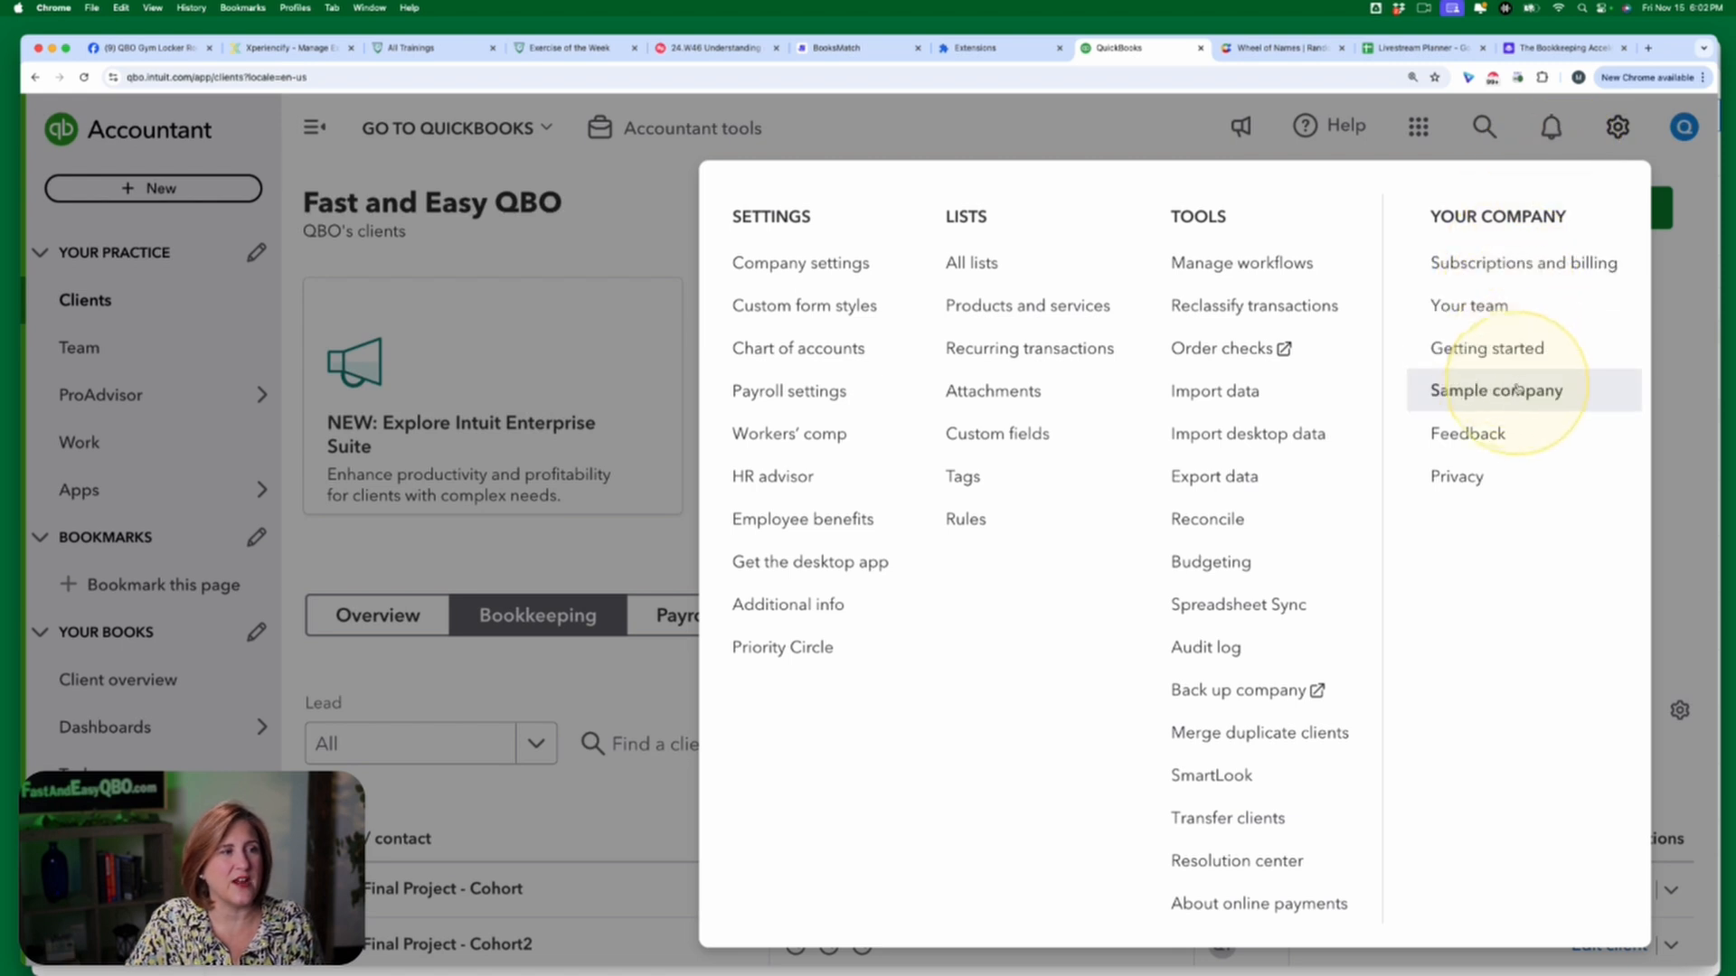
left_click(1519, 393)
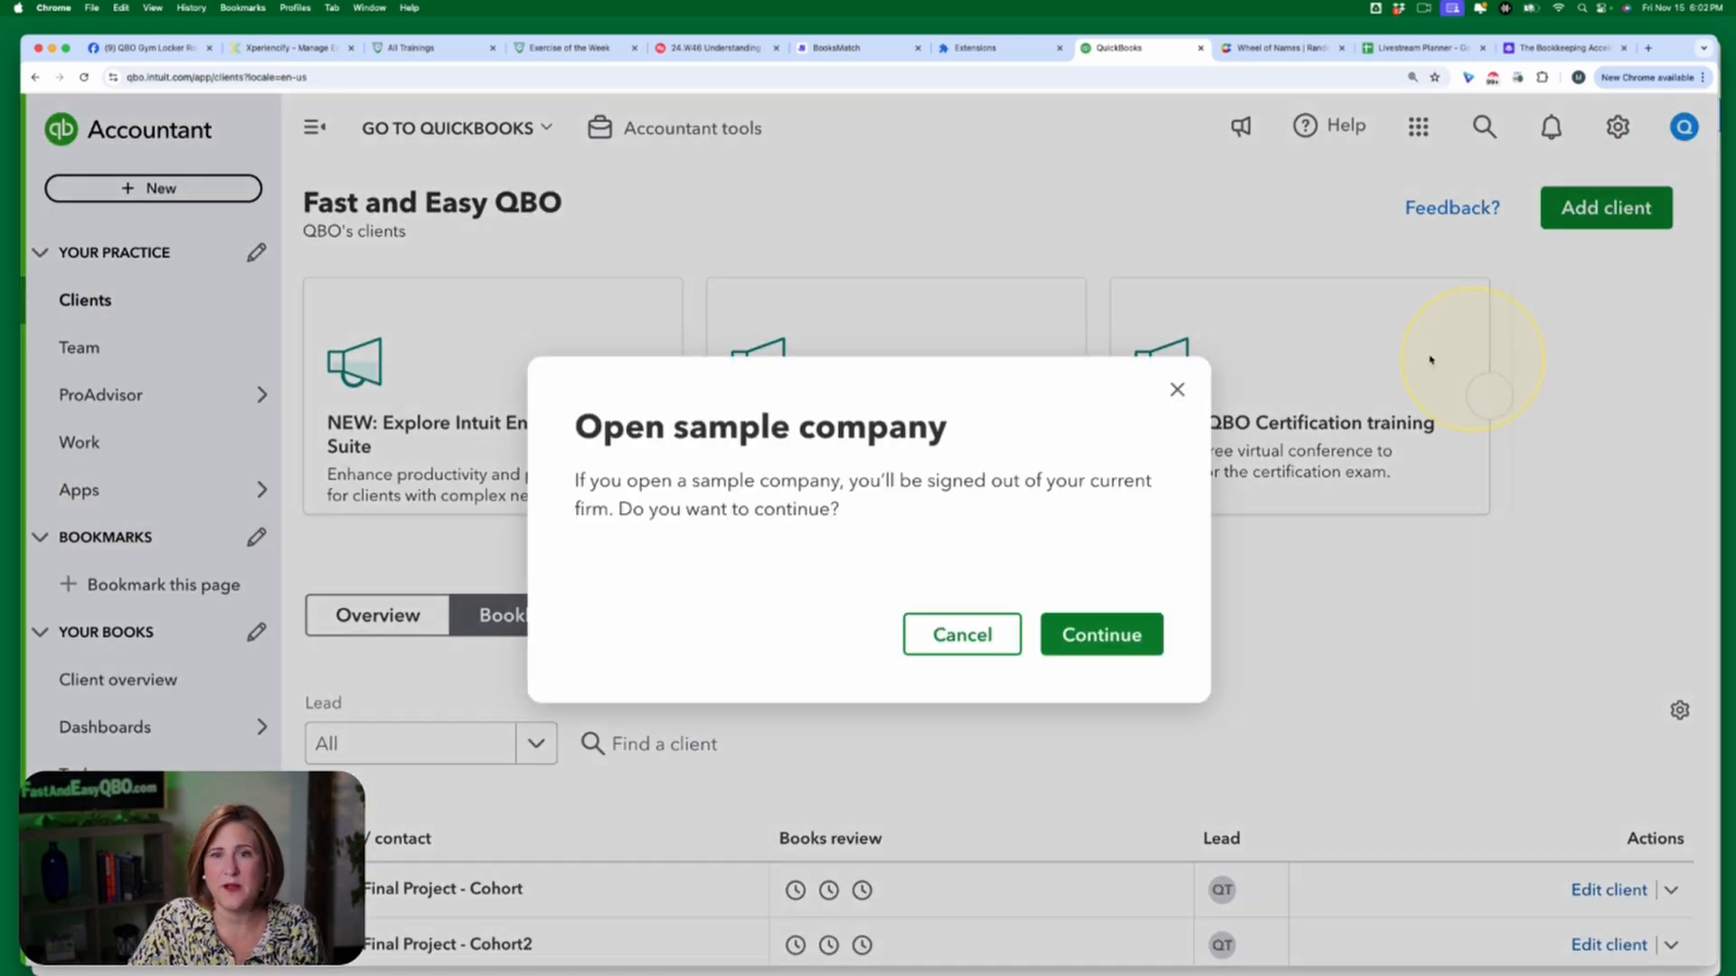
left_click(1095, 639)
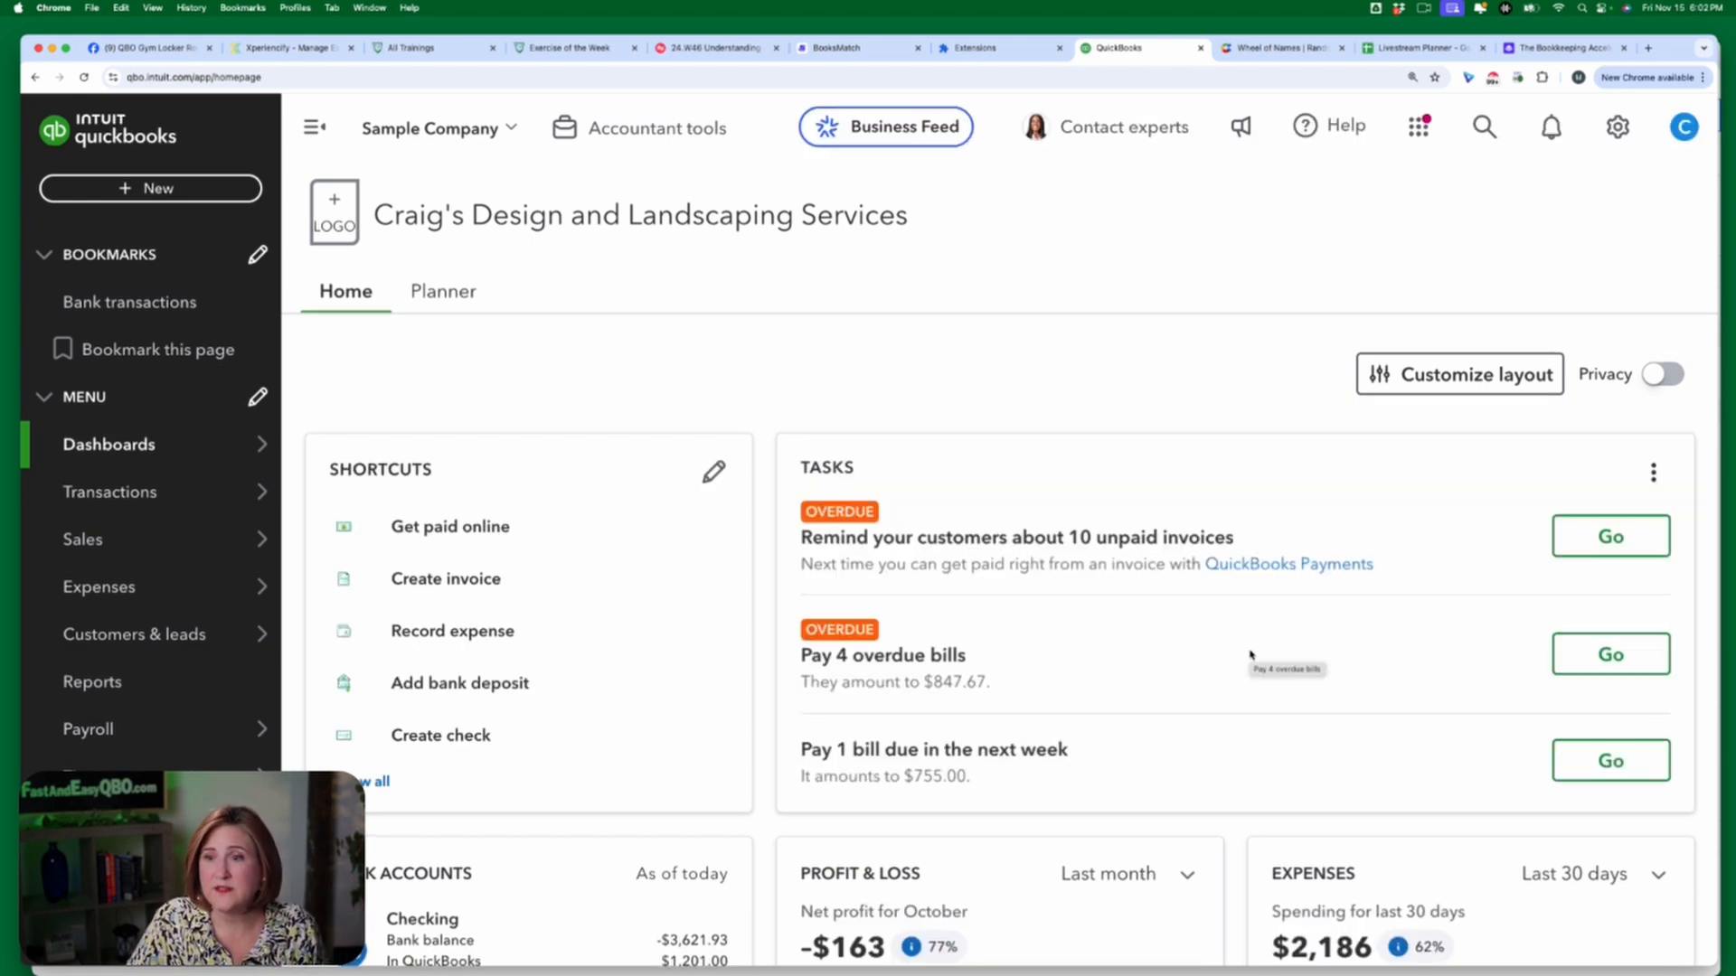
left_click(1254, 651)
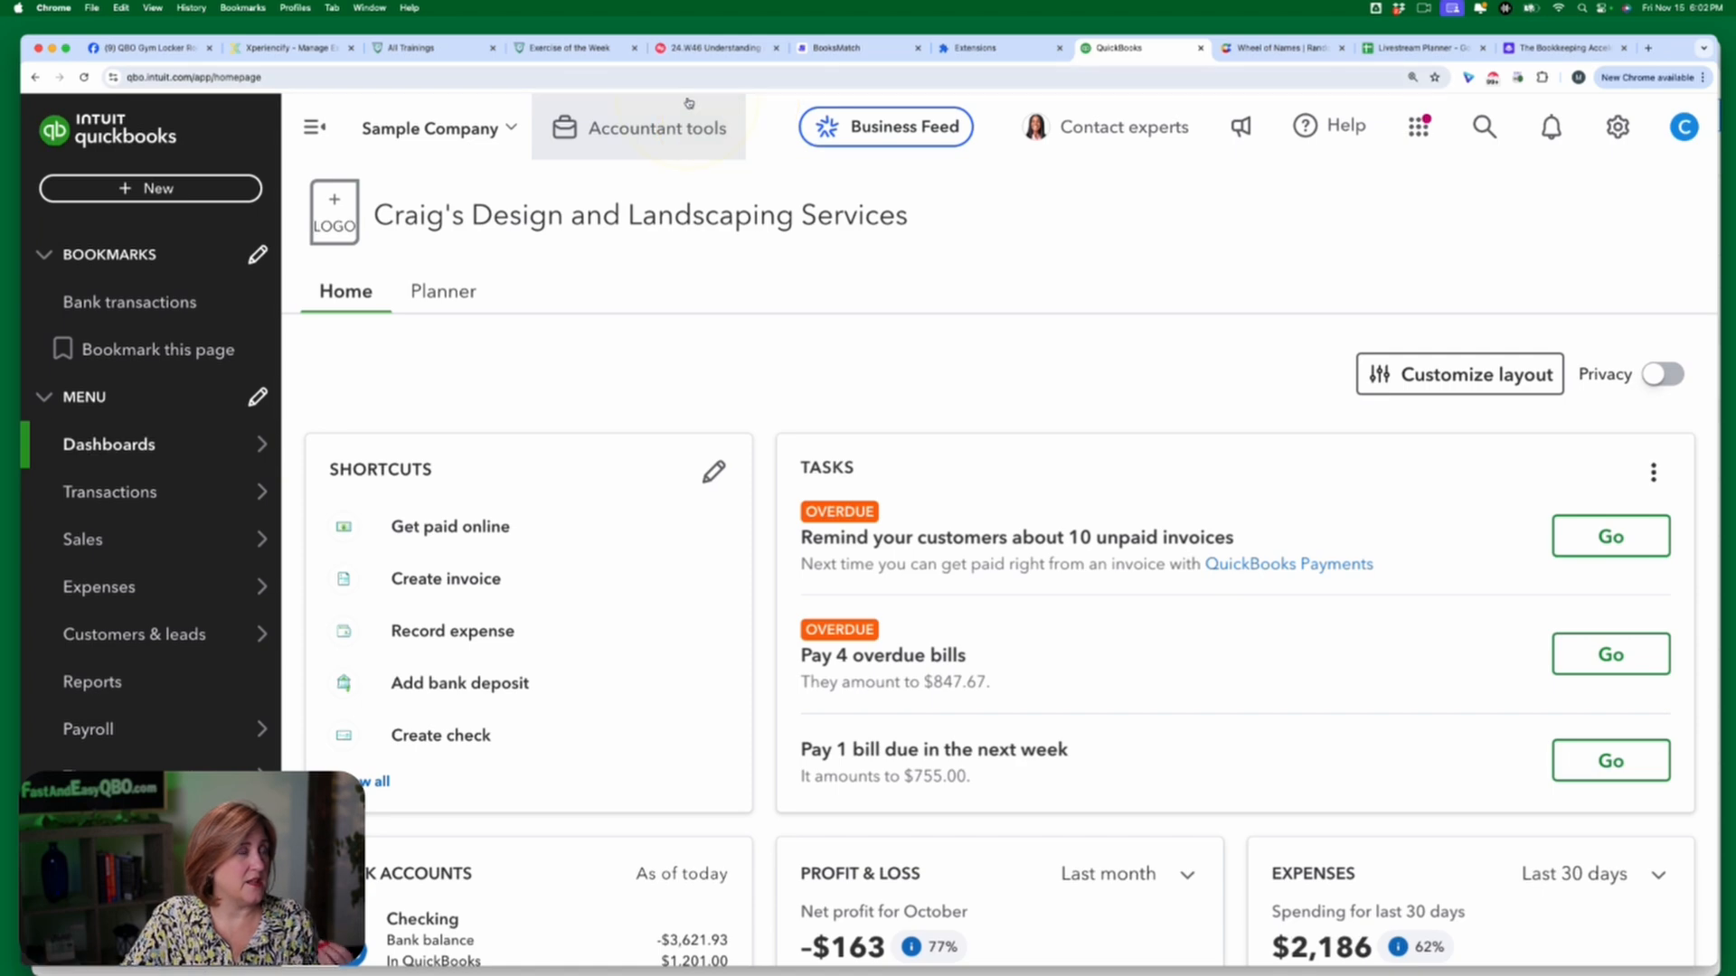
- Return to the Scribe exercise guide and read from the sample company instructions through the Reports step in the Balance Sheet section
left_click(713, 49)
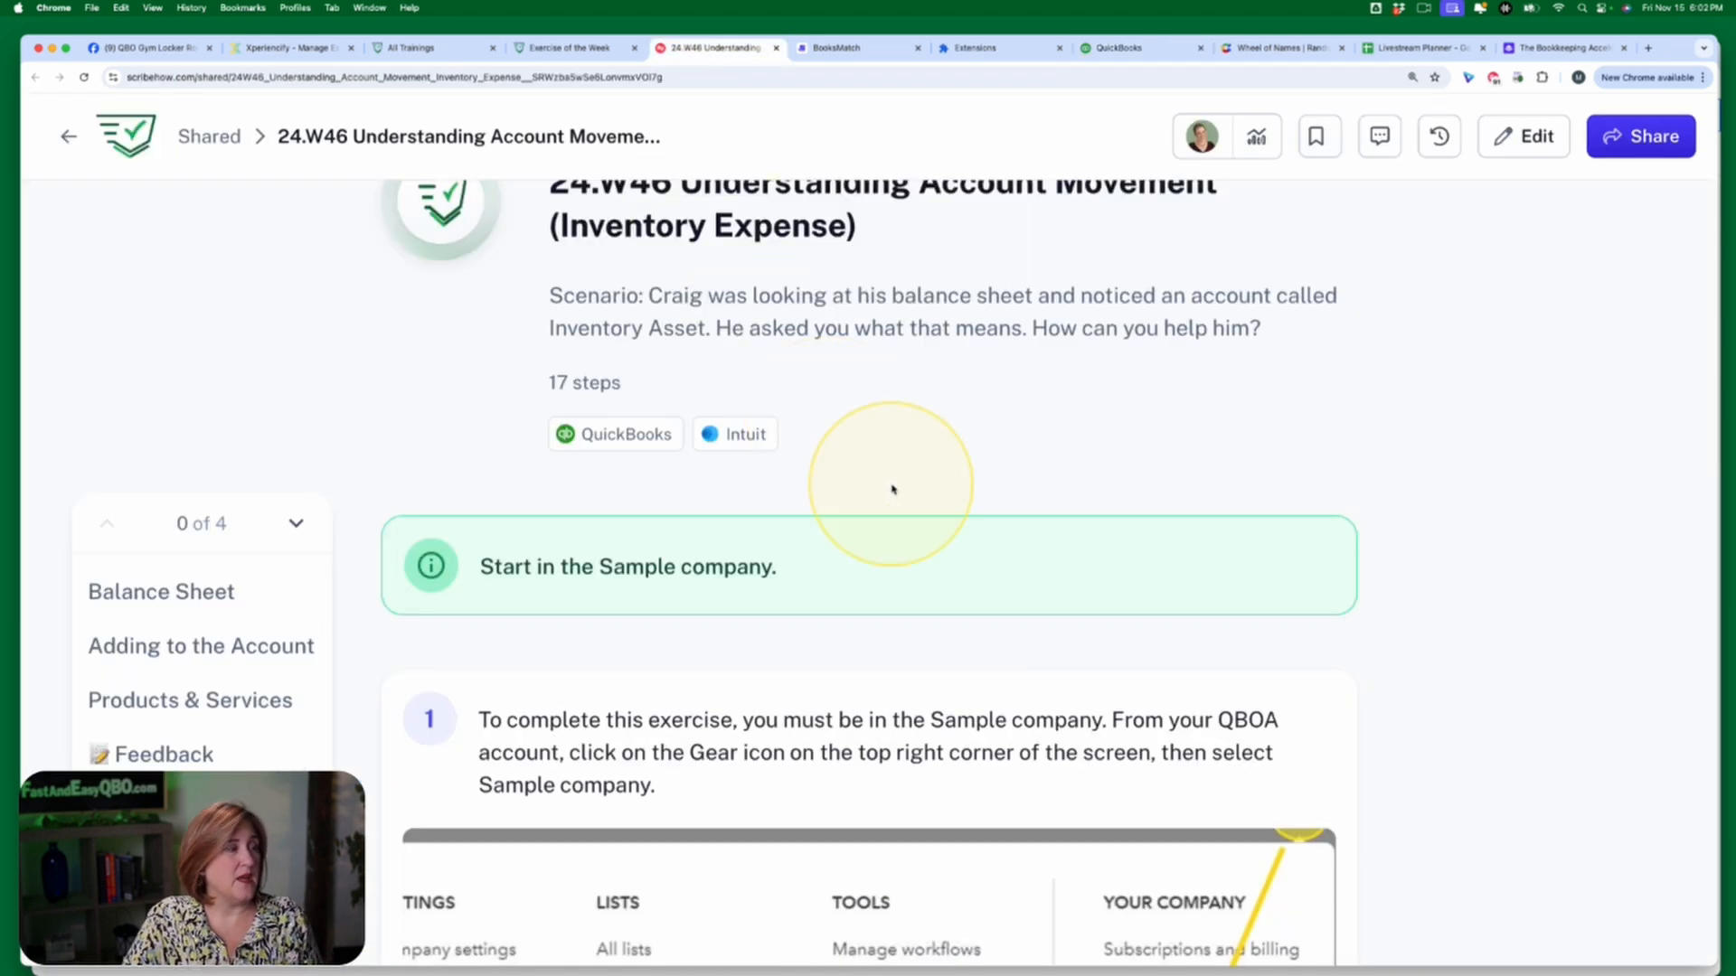
scroll(947, 651, "down", 3)
scroll(947, 651, "down", 10)
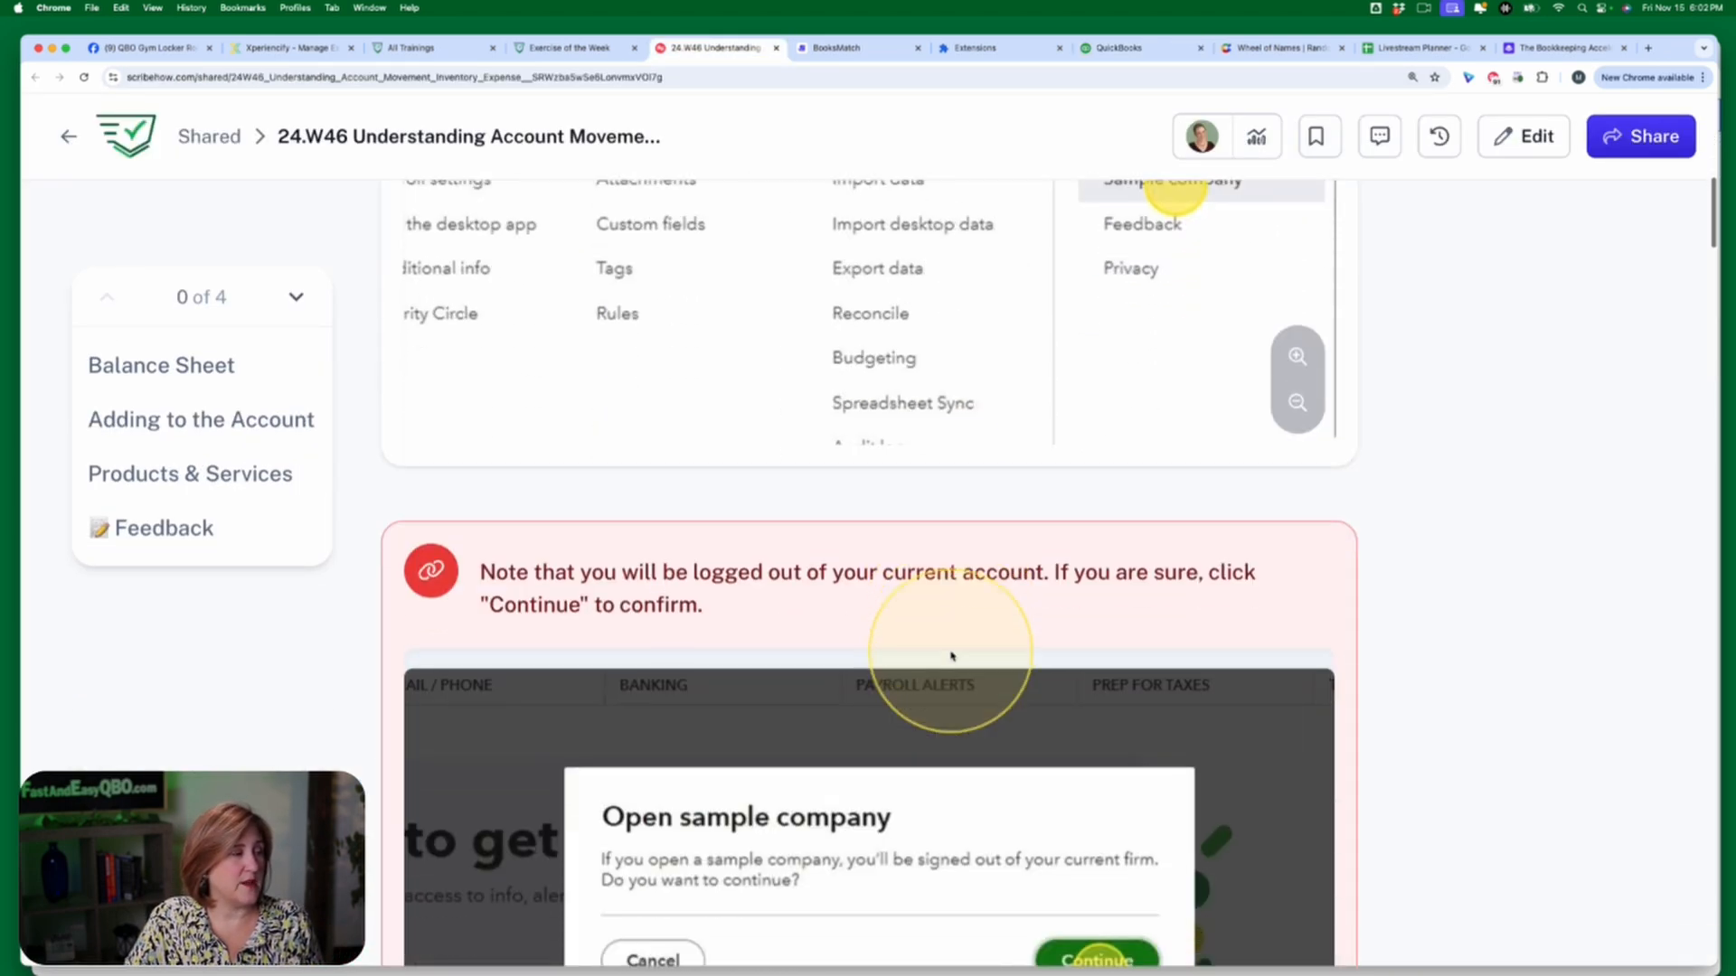
scroll(951, 656, "down", 4)
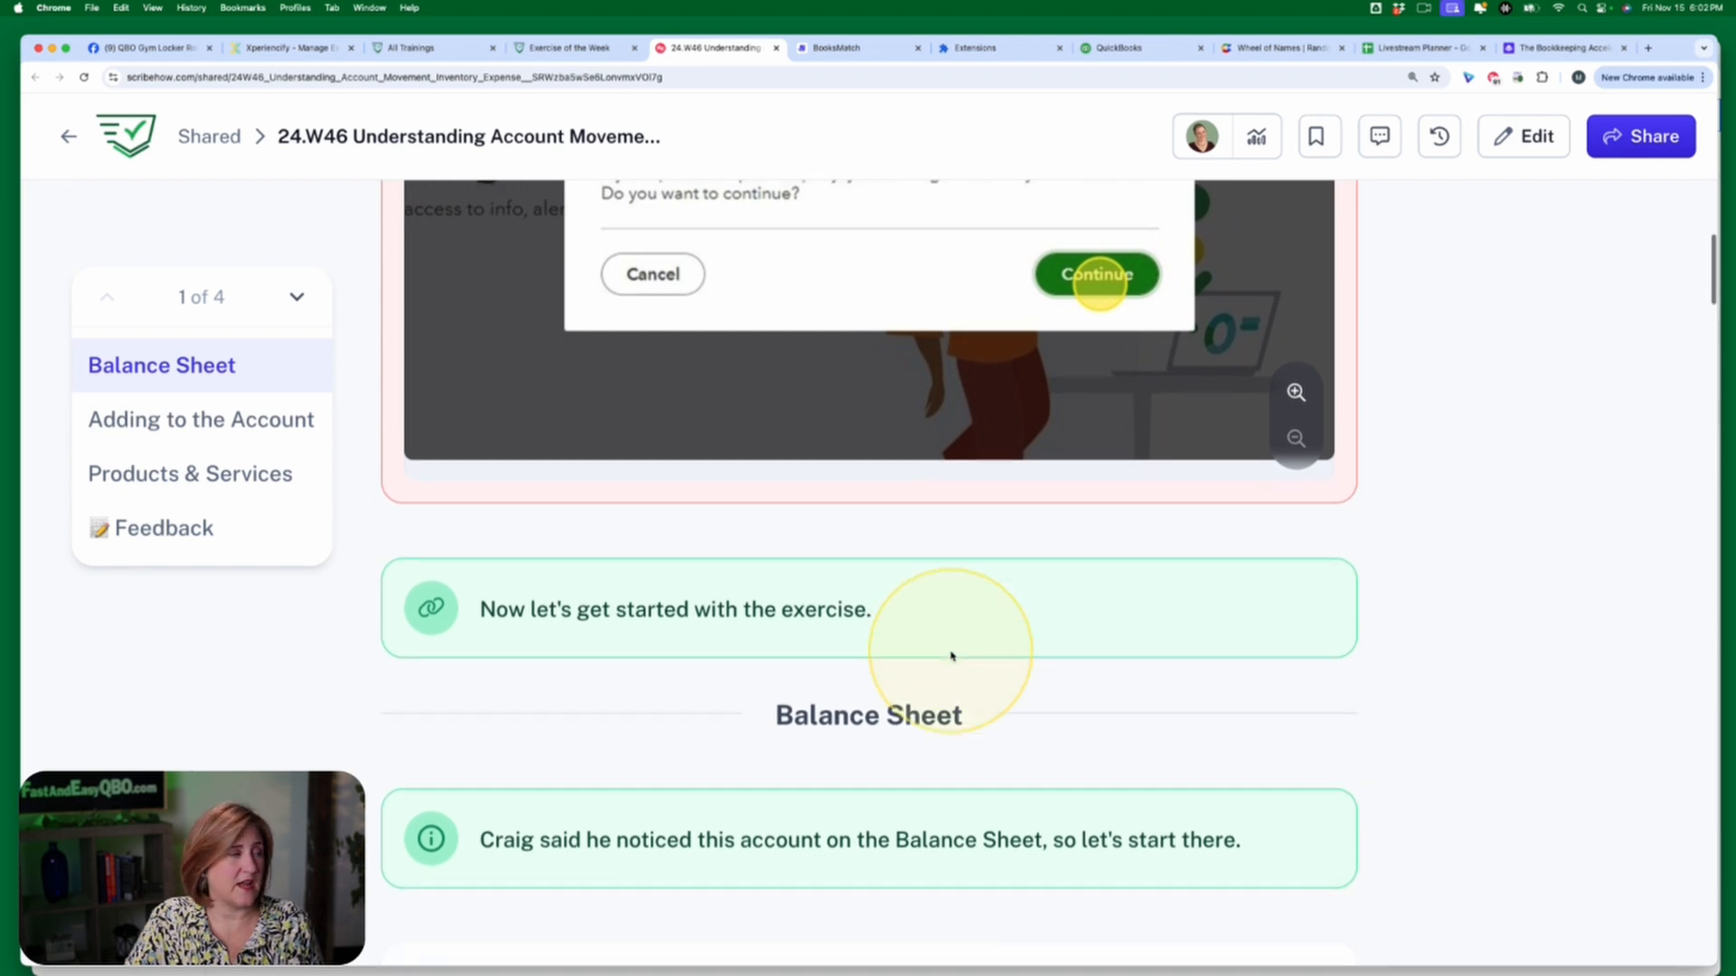
scroll(951, 657, "down", 2)
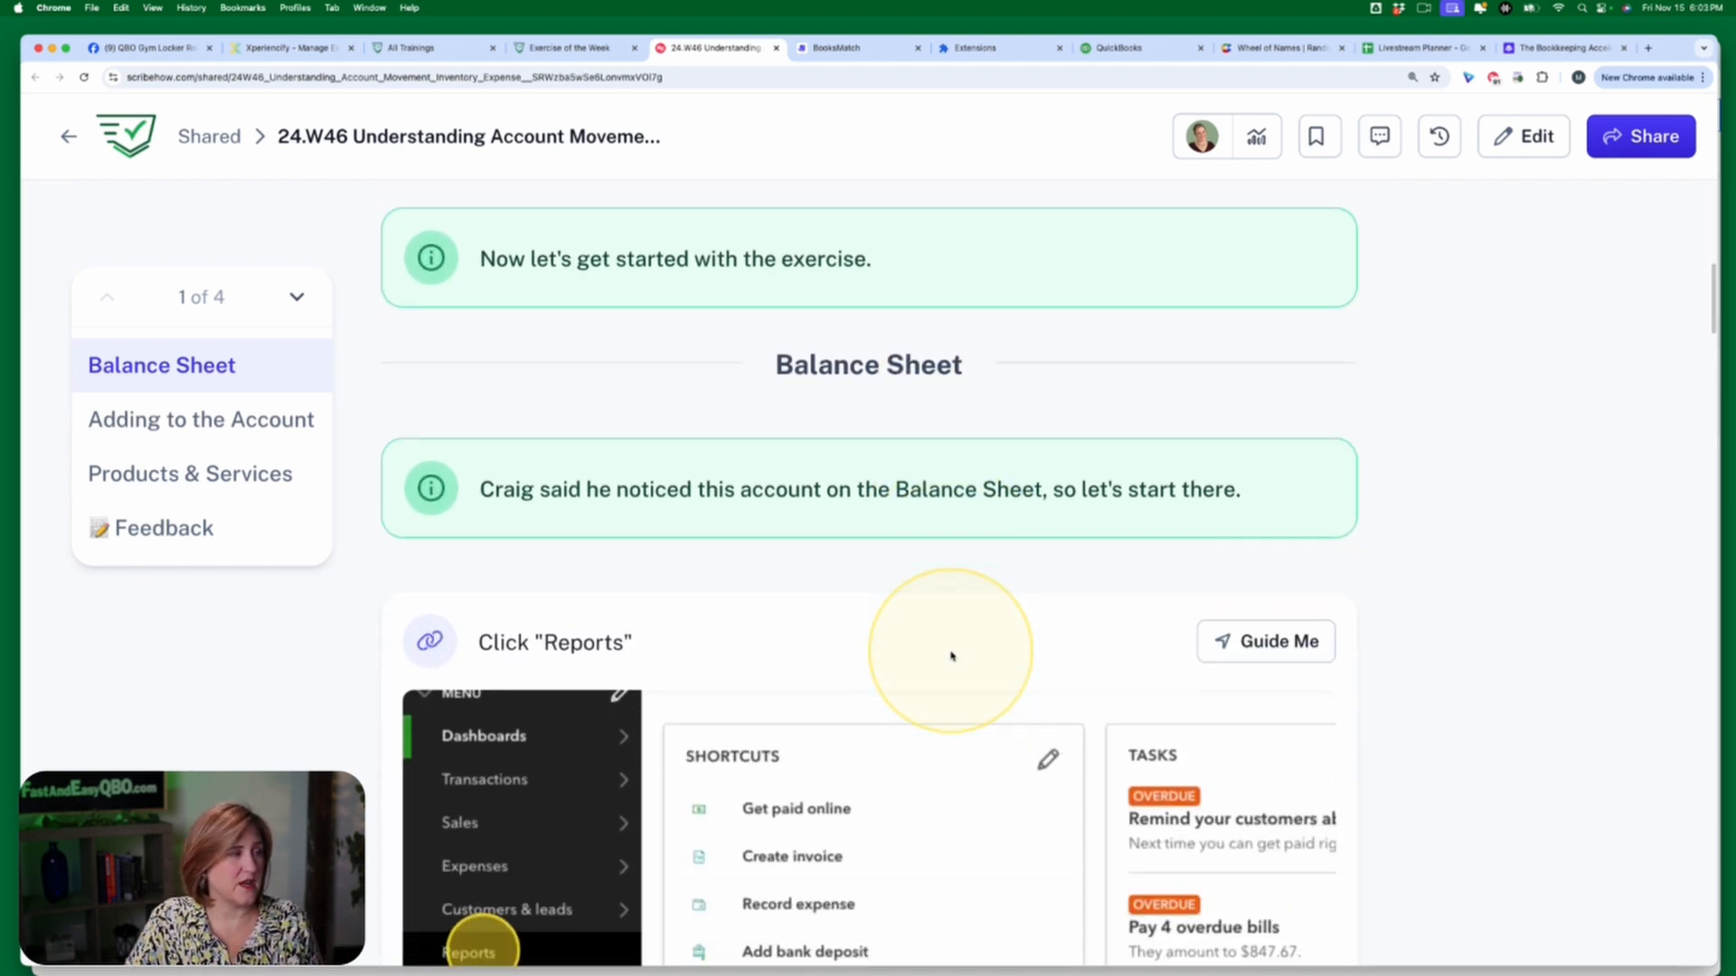
scroll(951, 653, "down", 1)
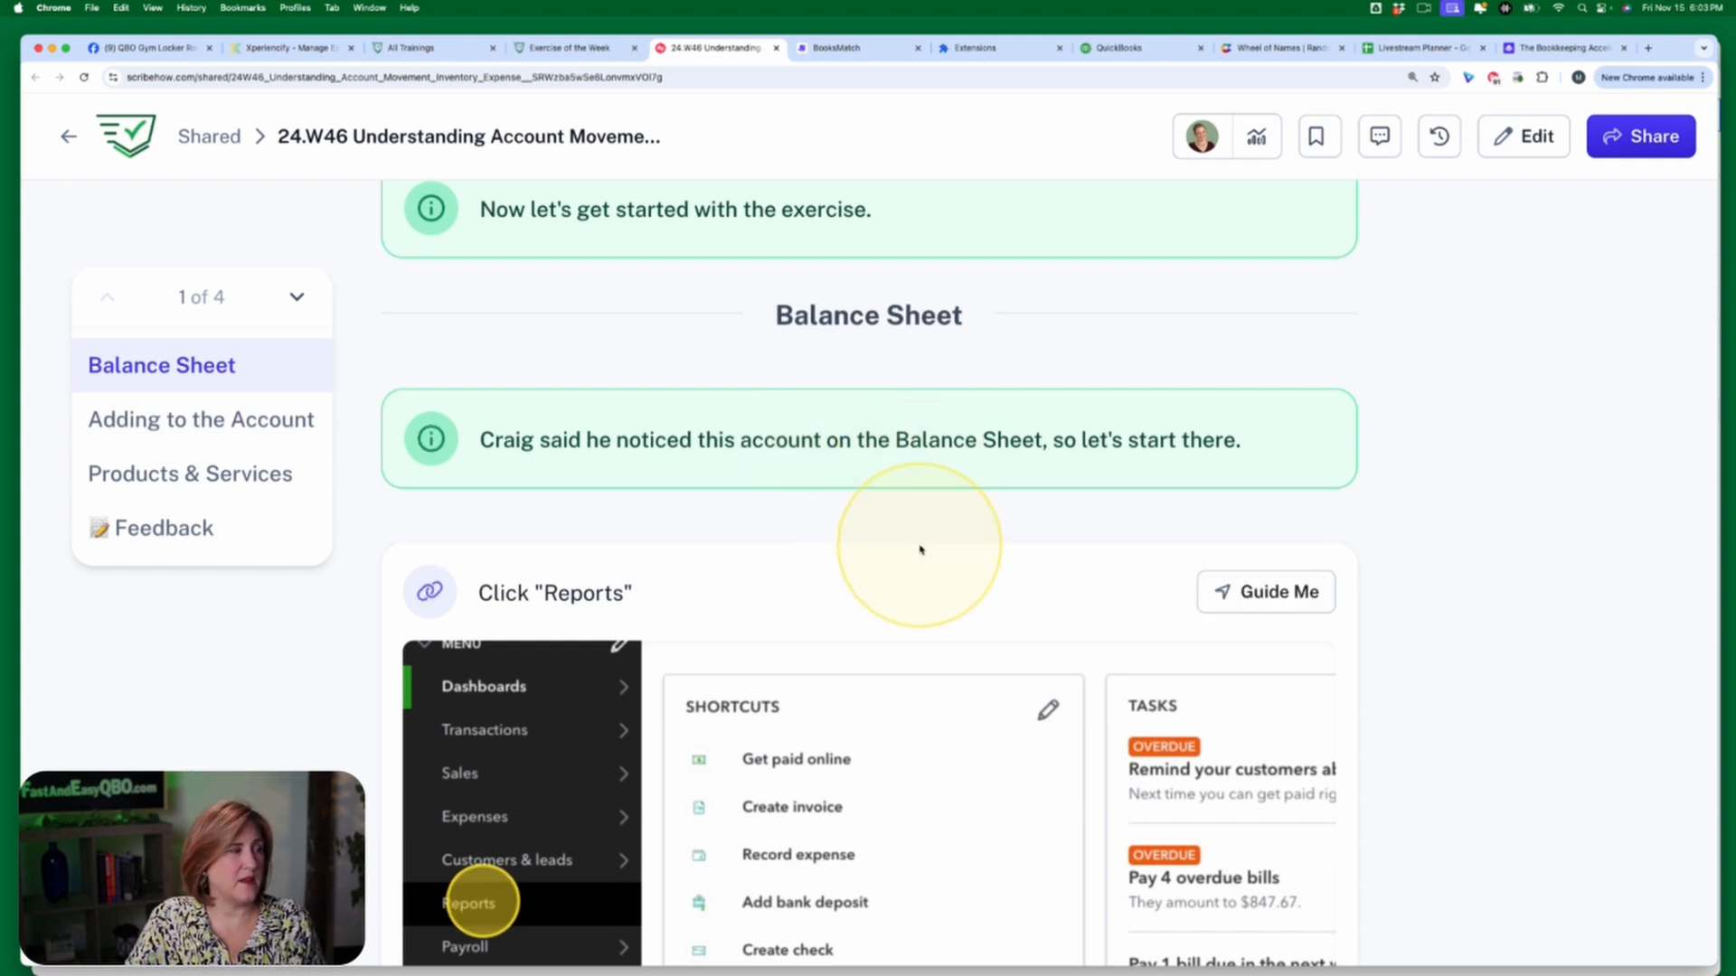
scroll(914, 586, "down", 1)
scroll(913, 581, "down", 1)
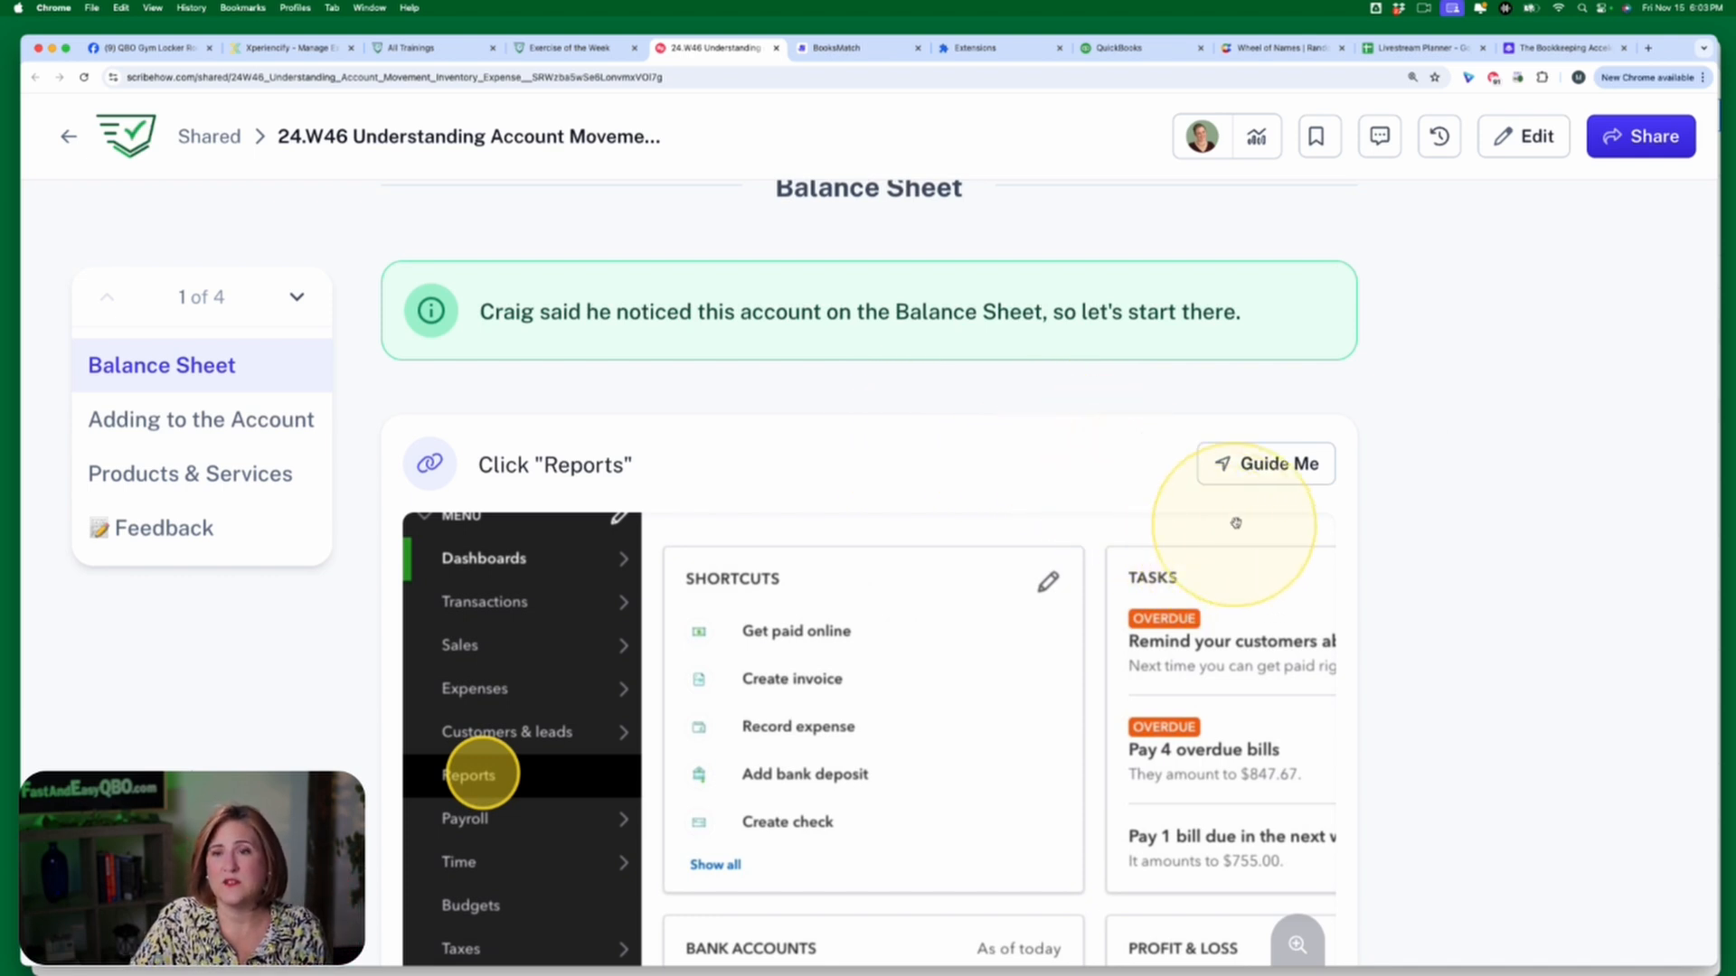
mouse_move(1266, 463)
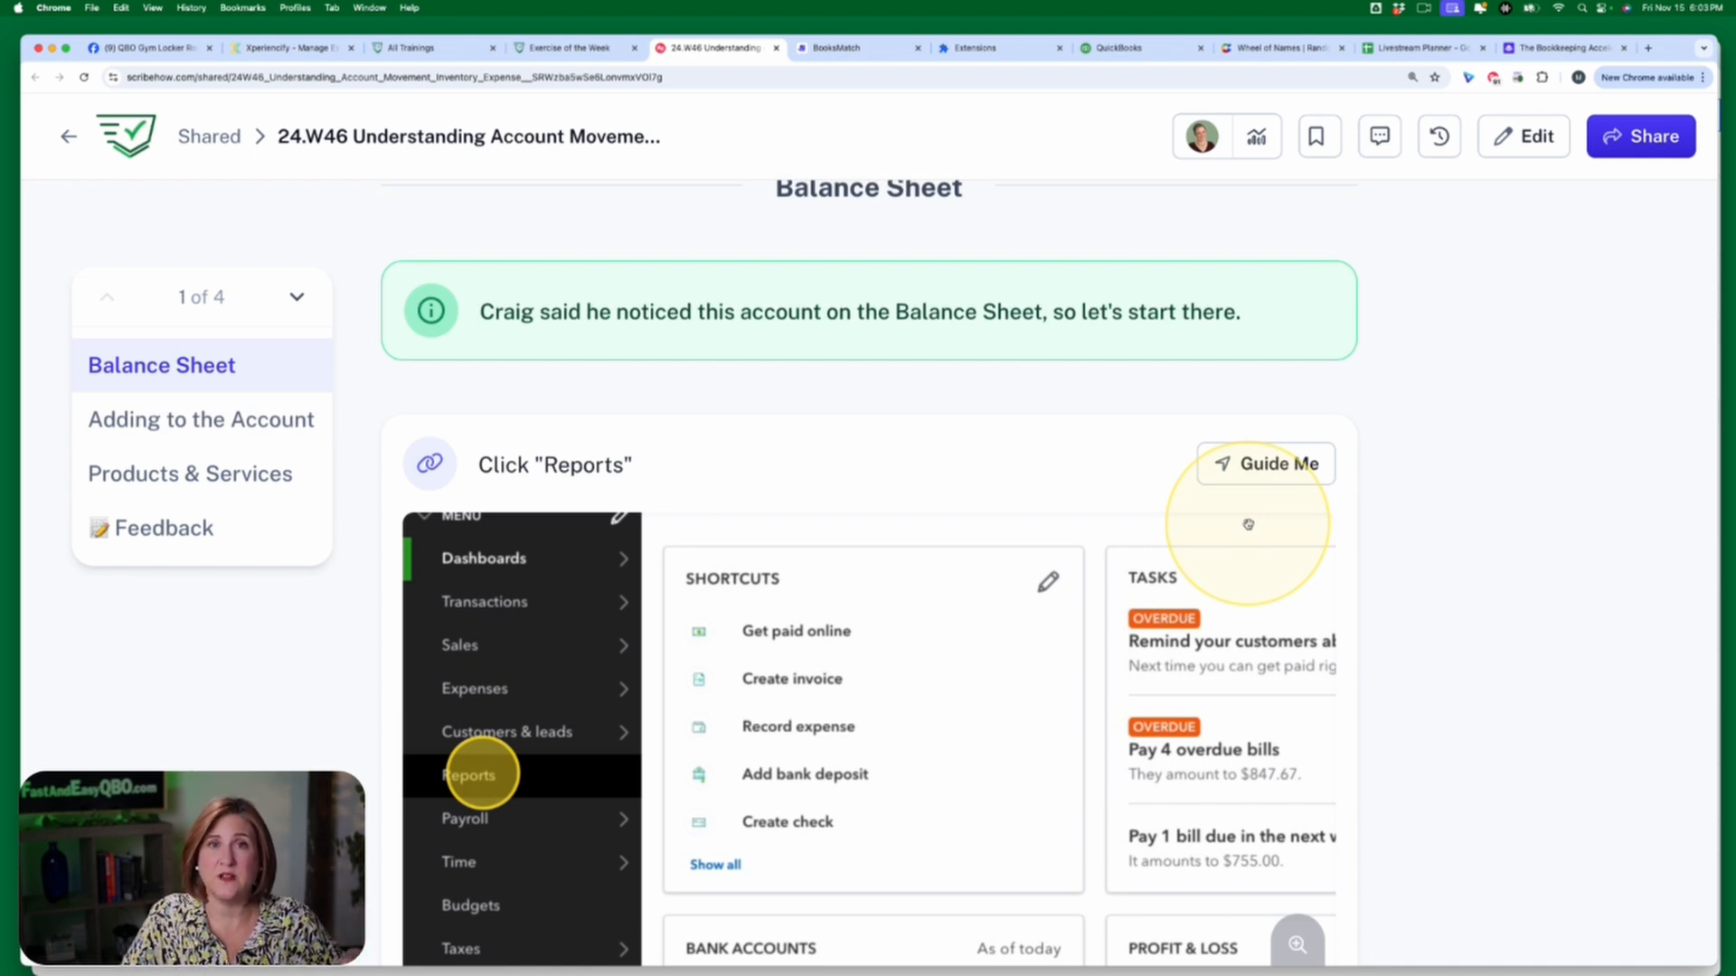
- Check the browser's installed extensions for Scribe, and start Guide Me from the exercise guide's Reports step
left_click(969, 49)
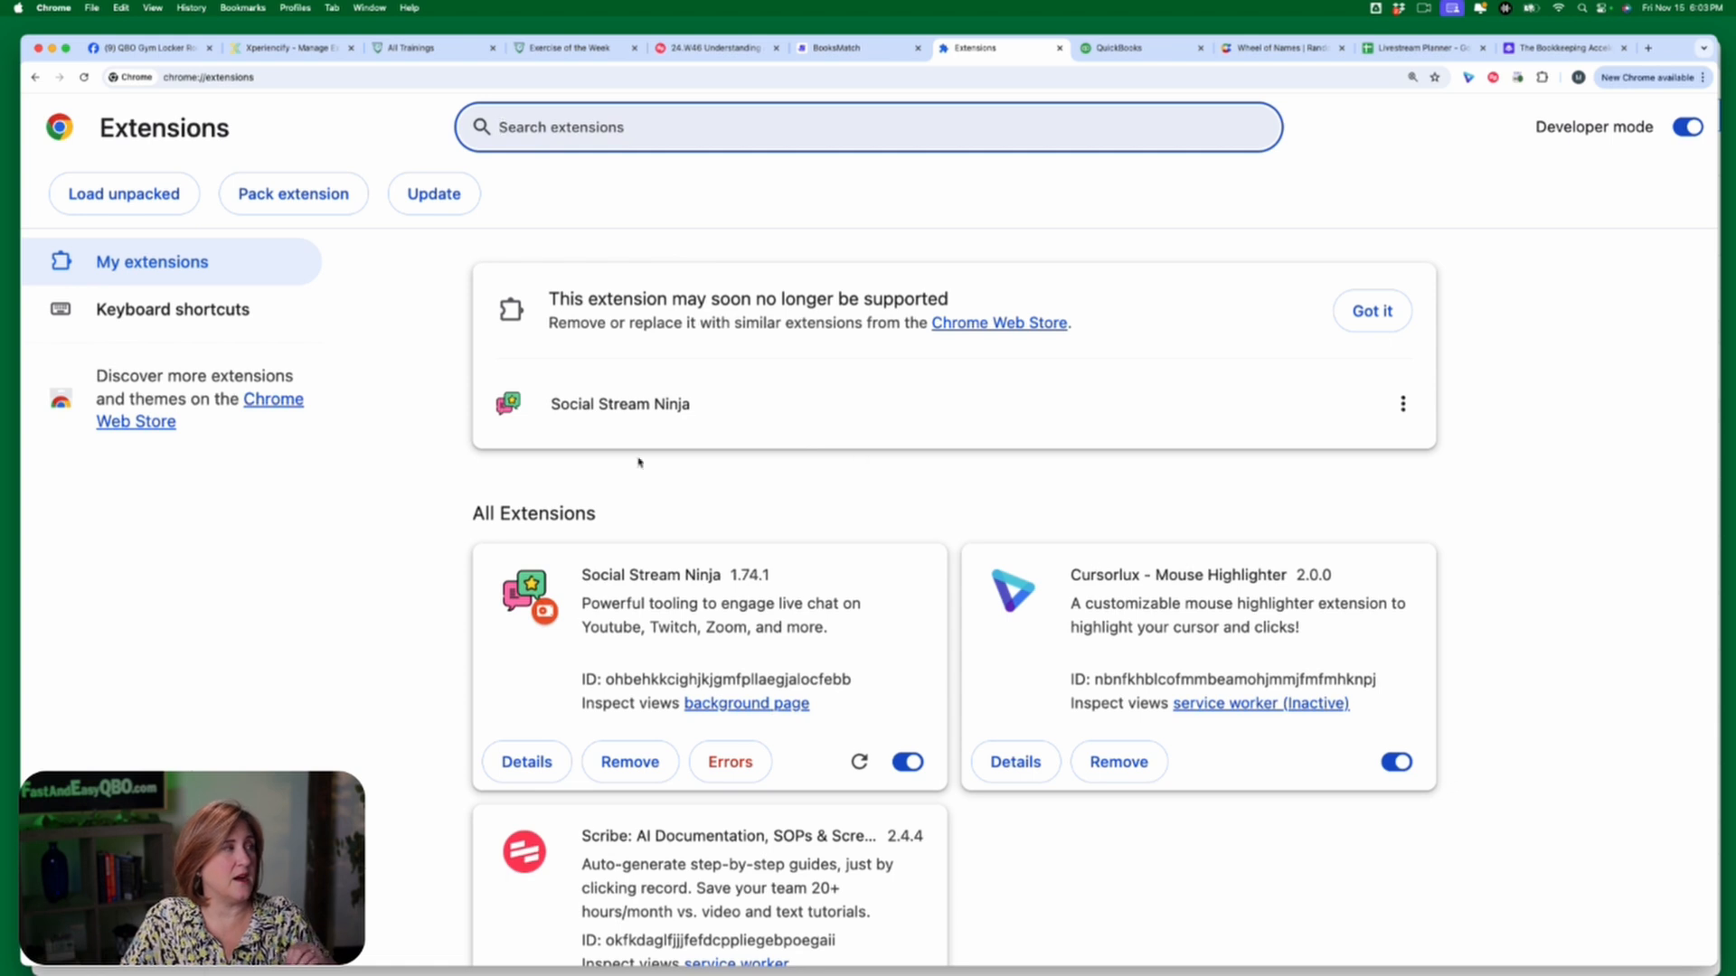
scroll(673, 437, "down", 4)
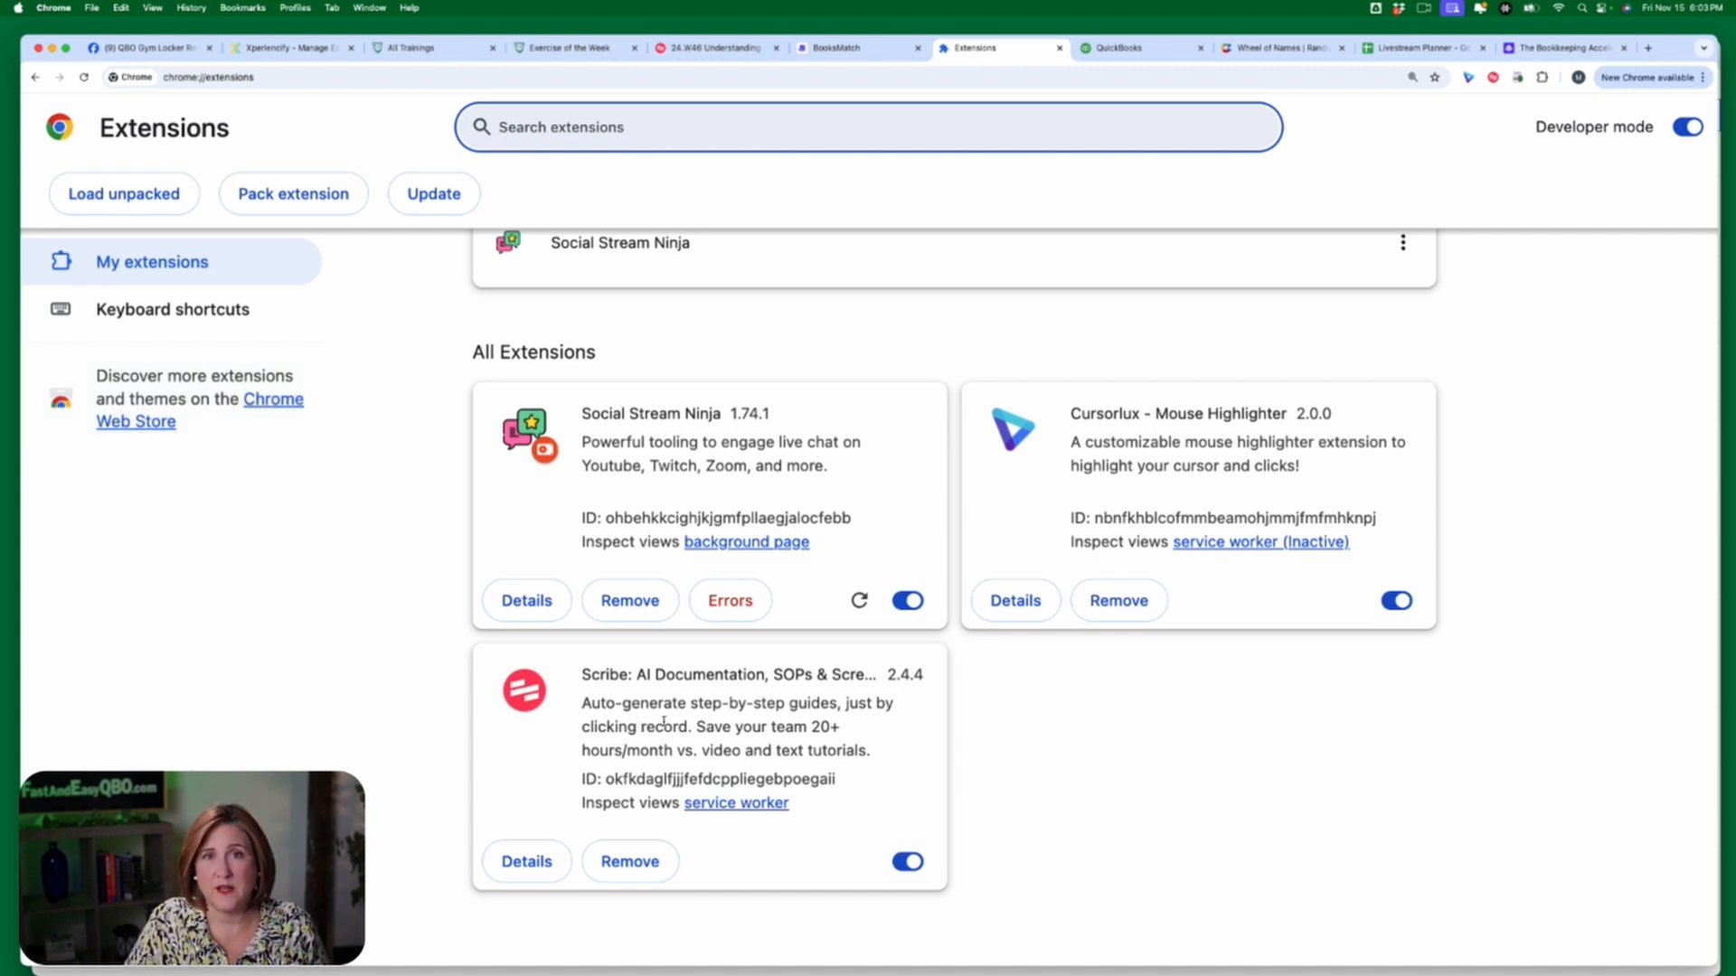
left_click(715, 50)
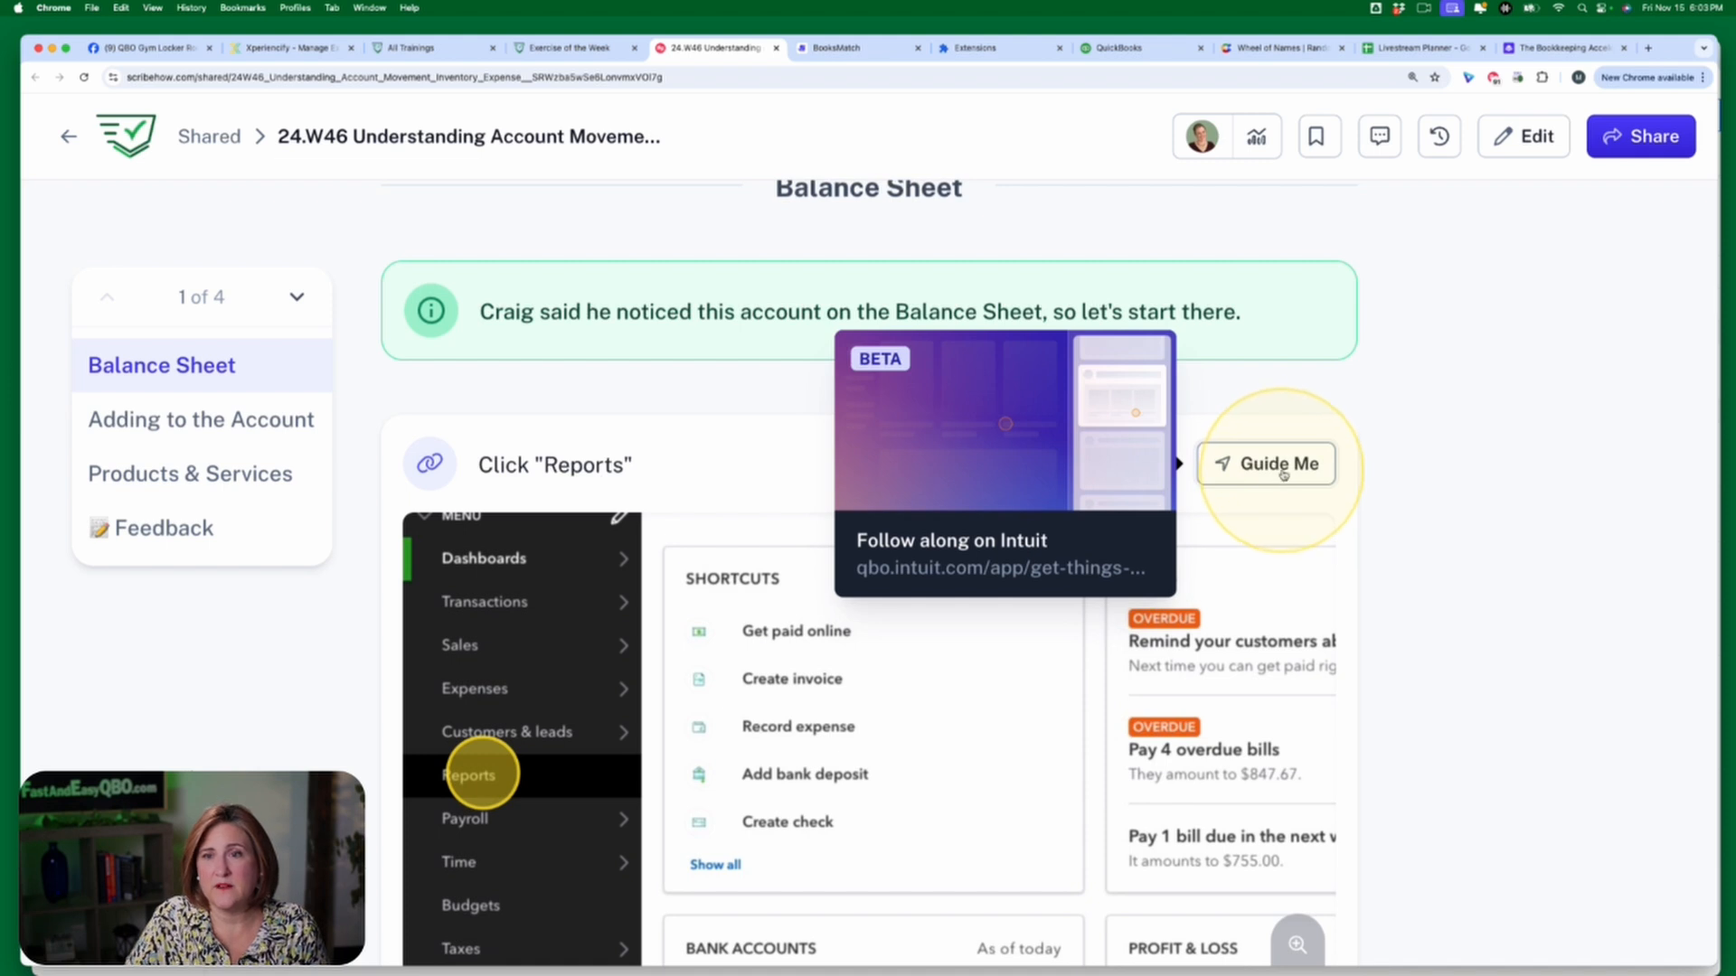
left_click(1282, 472)
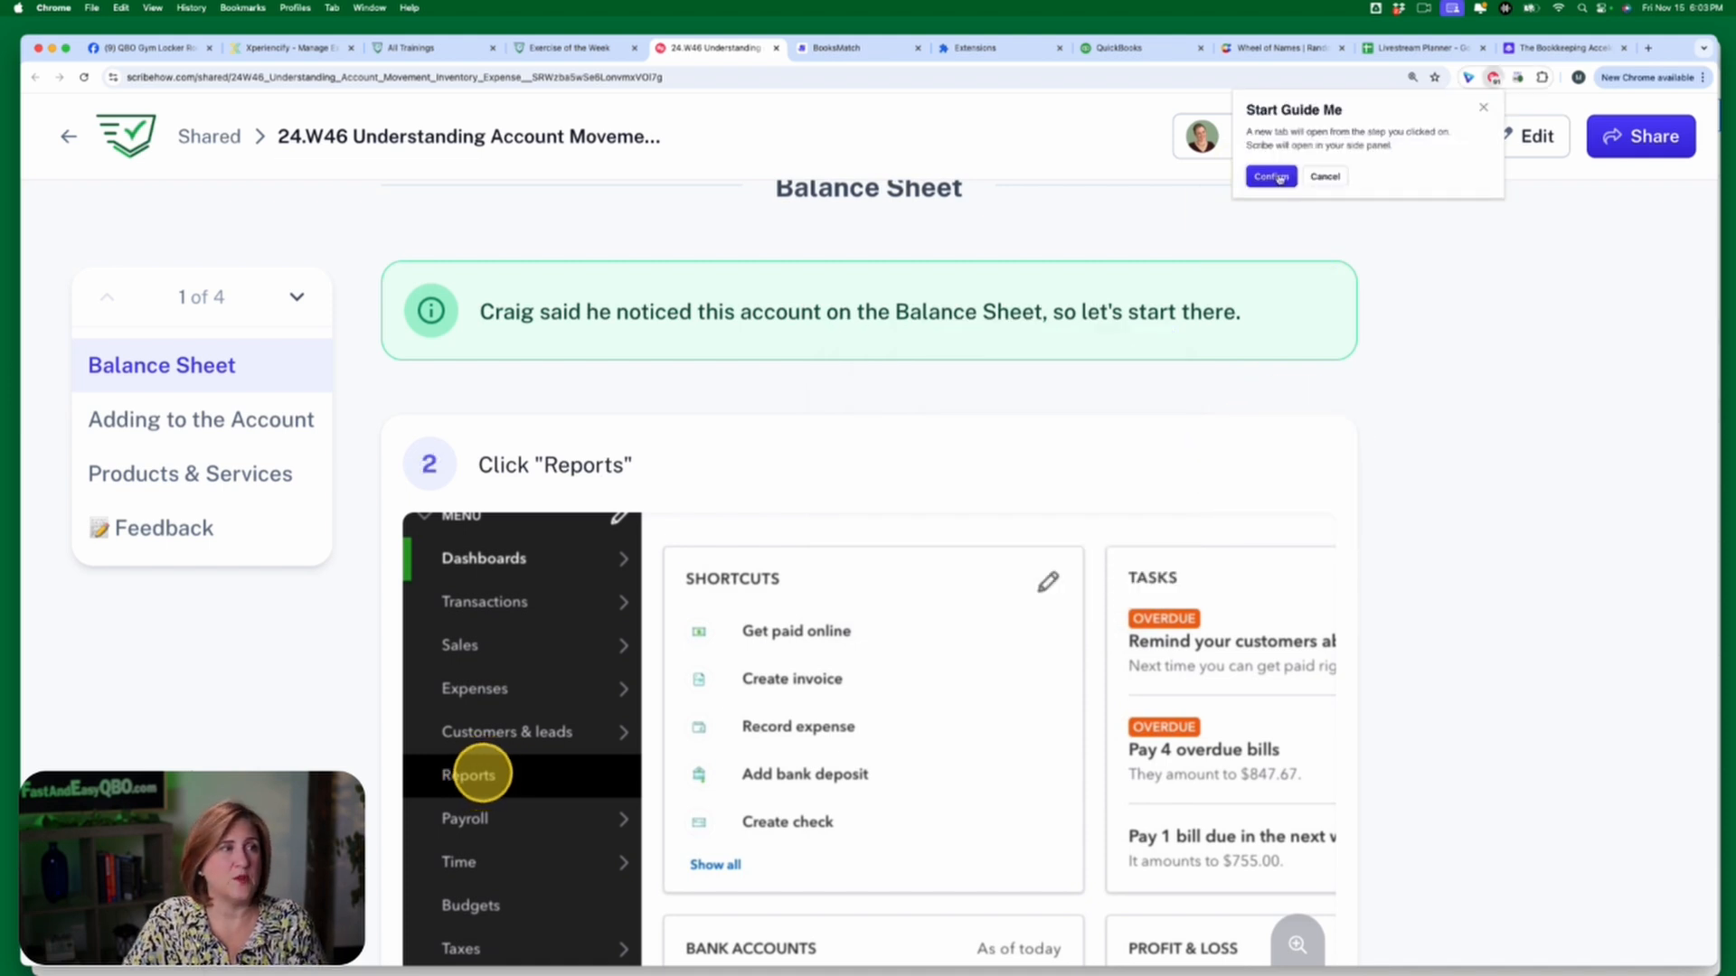
left_click(1272, 178)
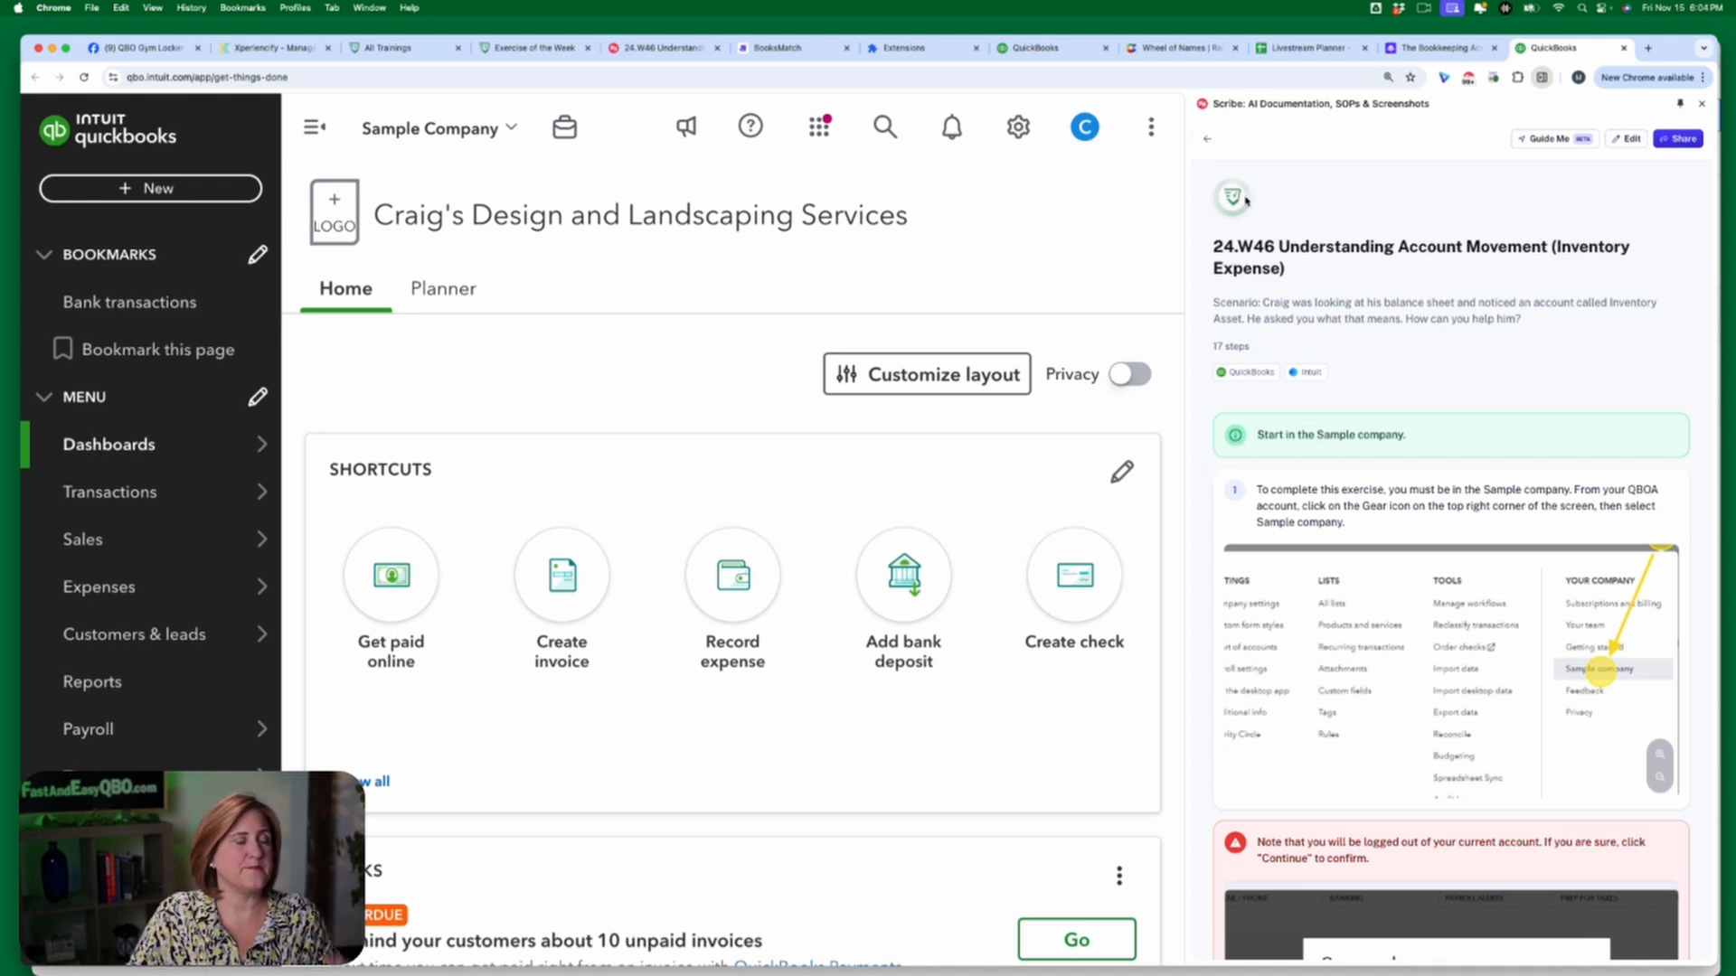
- Follow the guide's Balance Sheet section and open the Balance Sheet report from the favorite reports
scroll(1475, 355, "down", 15)
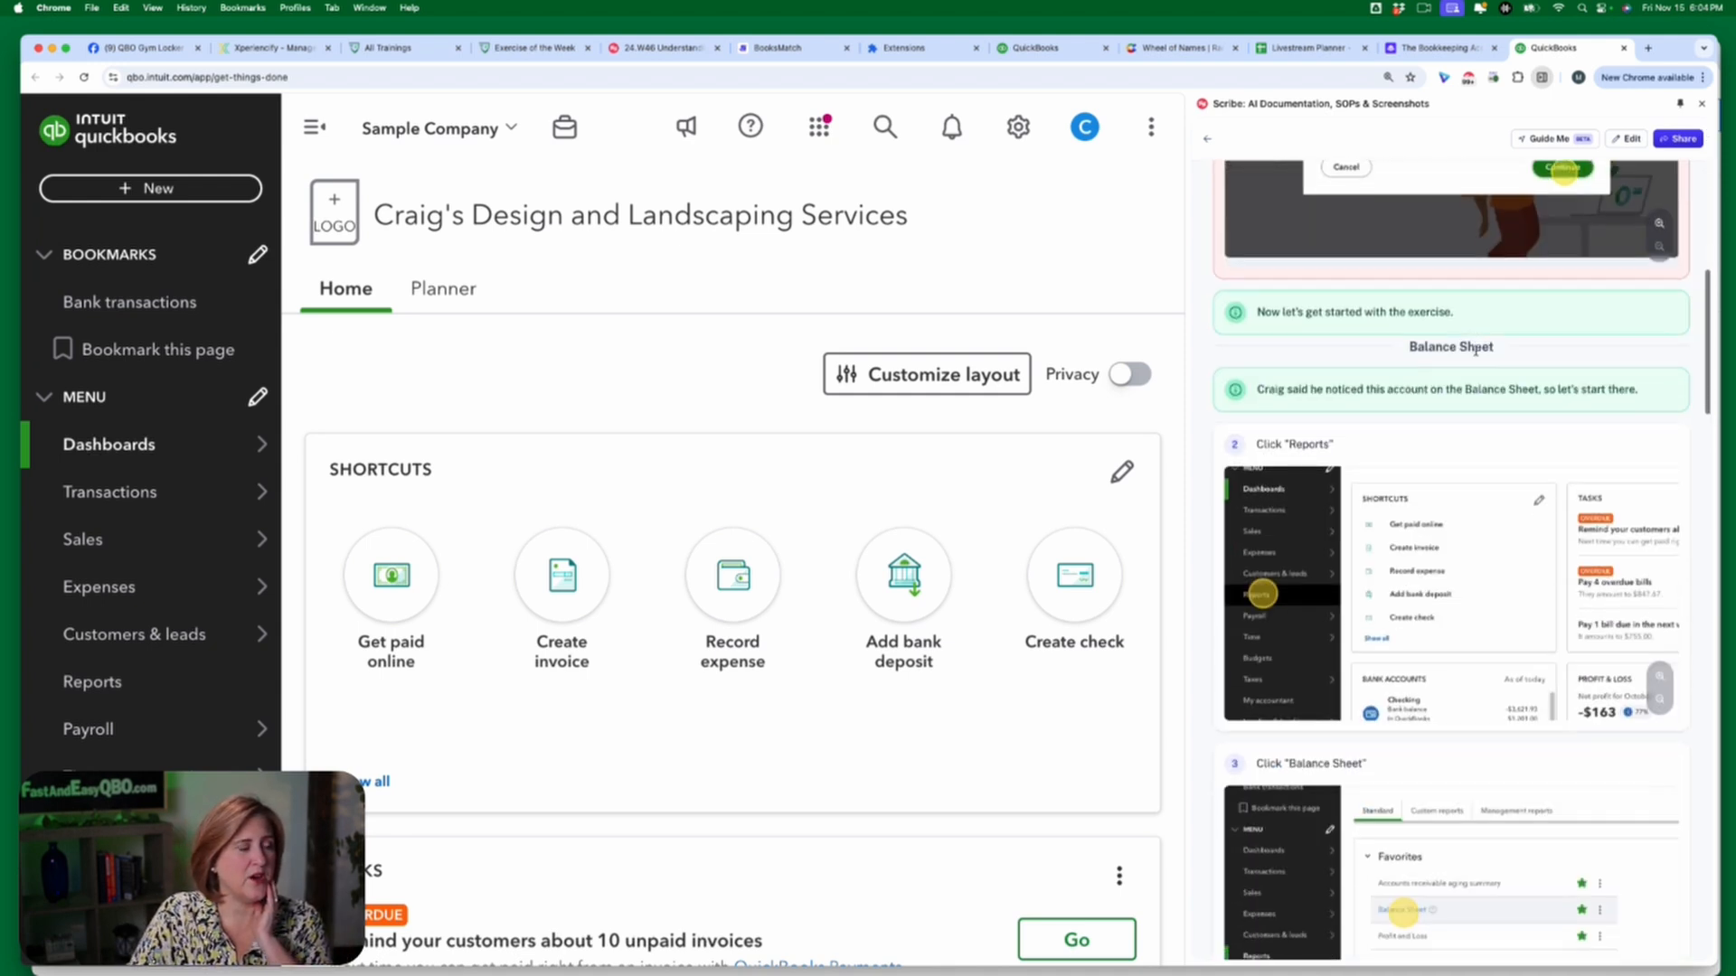
scroll(1475, 353, "up", 3)
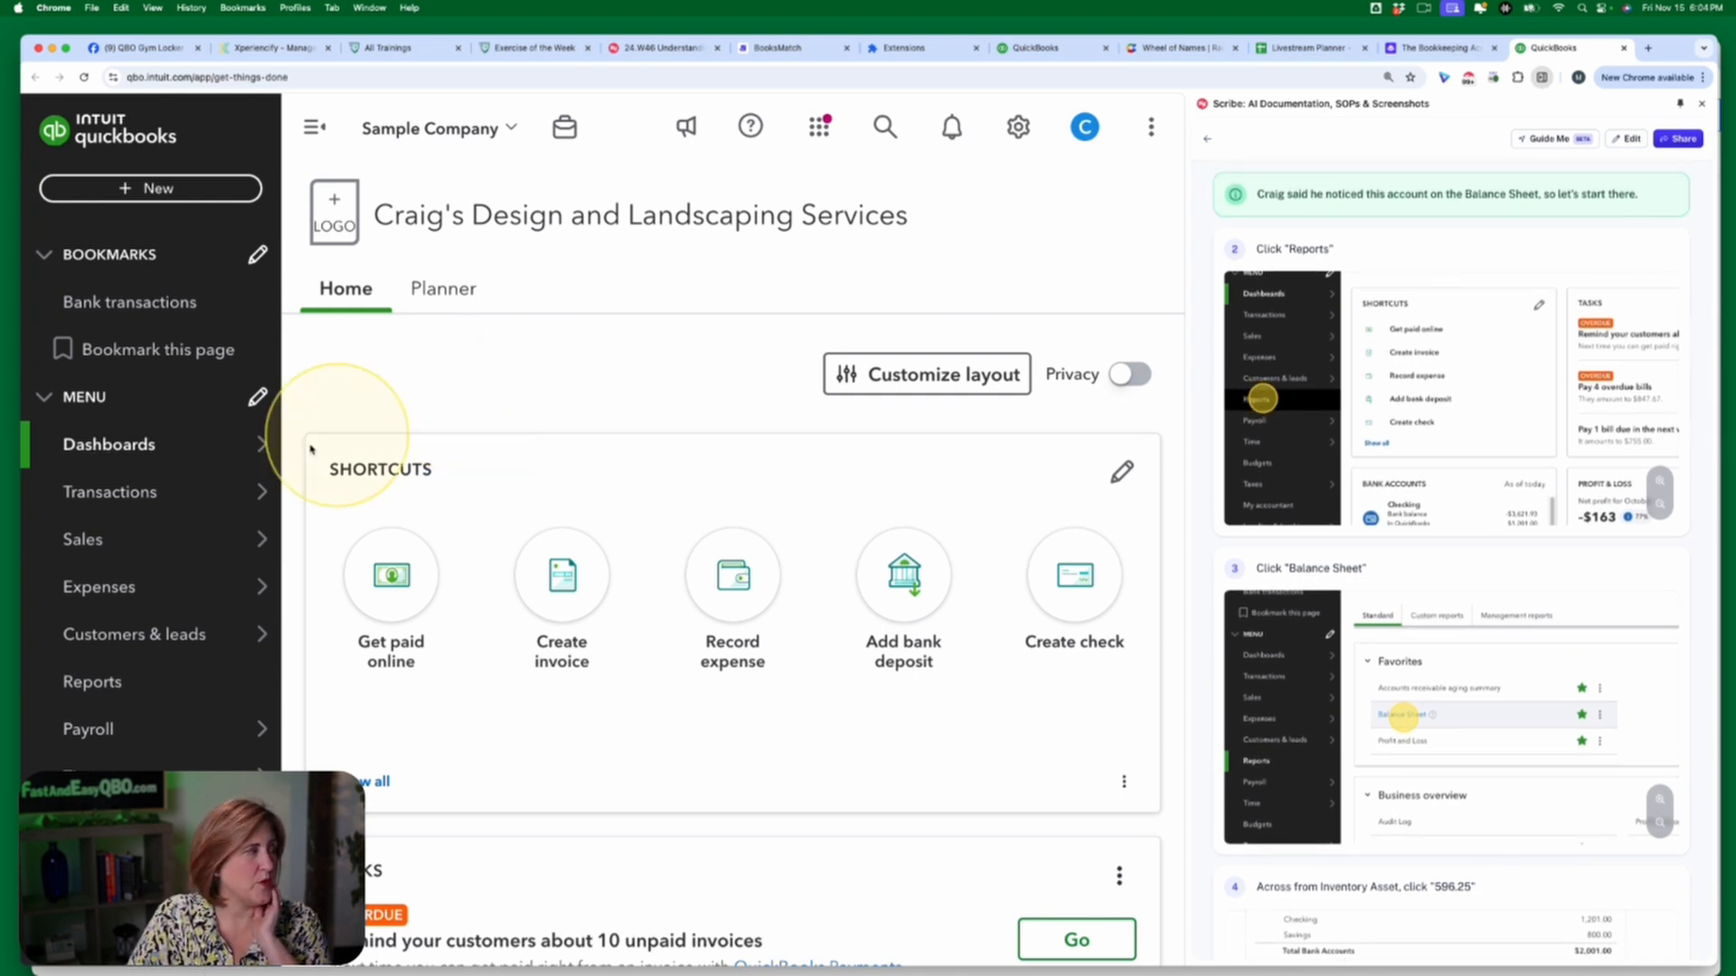
left_click(99, 686)
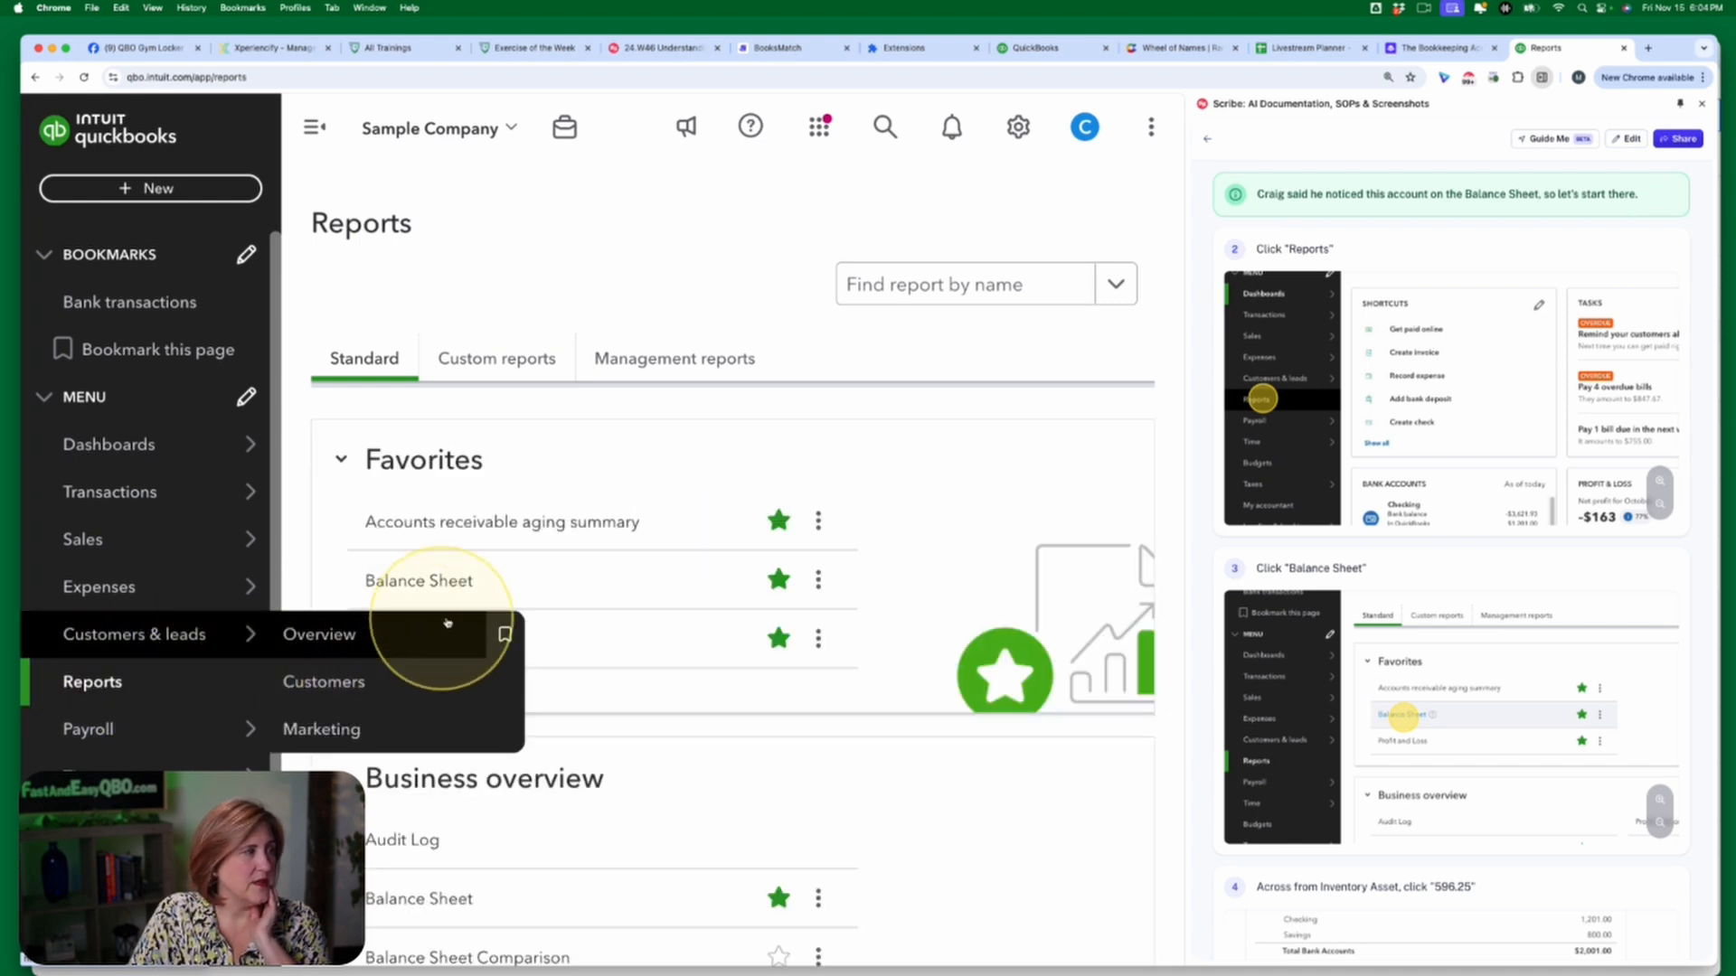
left_click(423, 586)
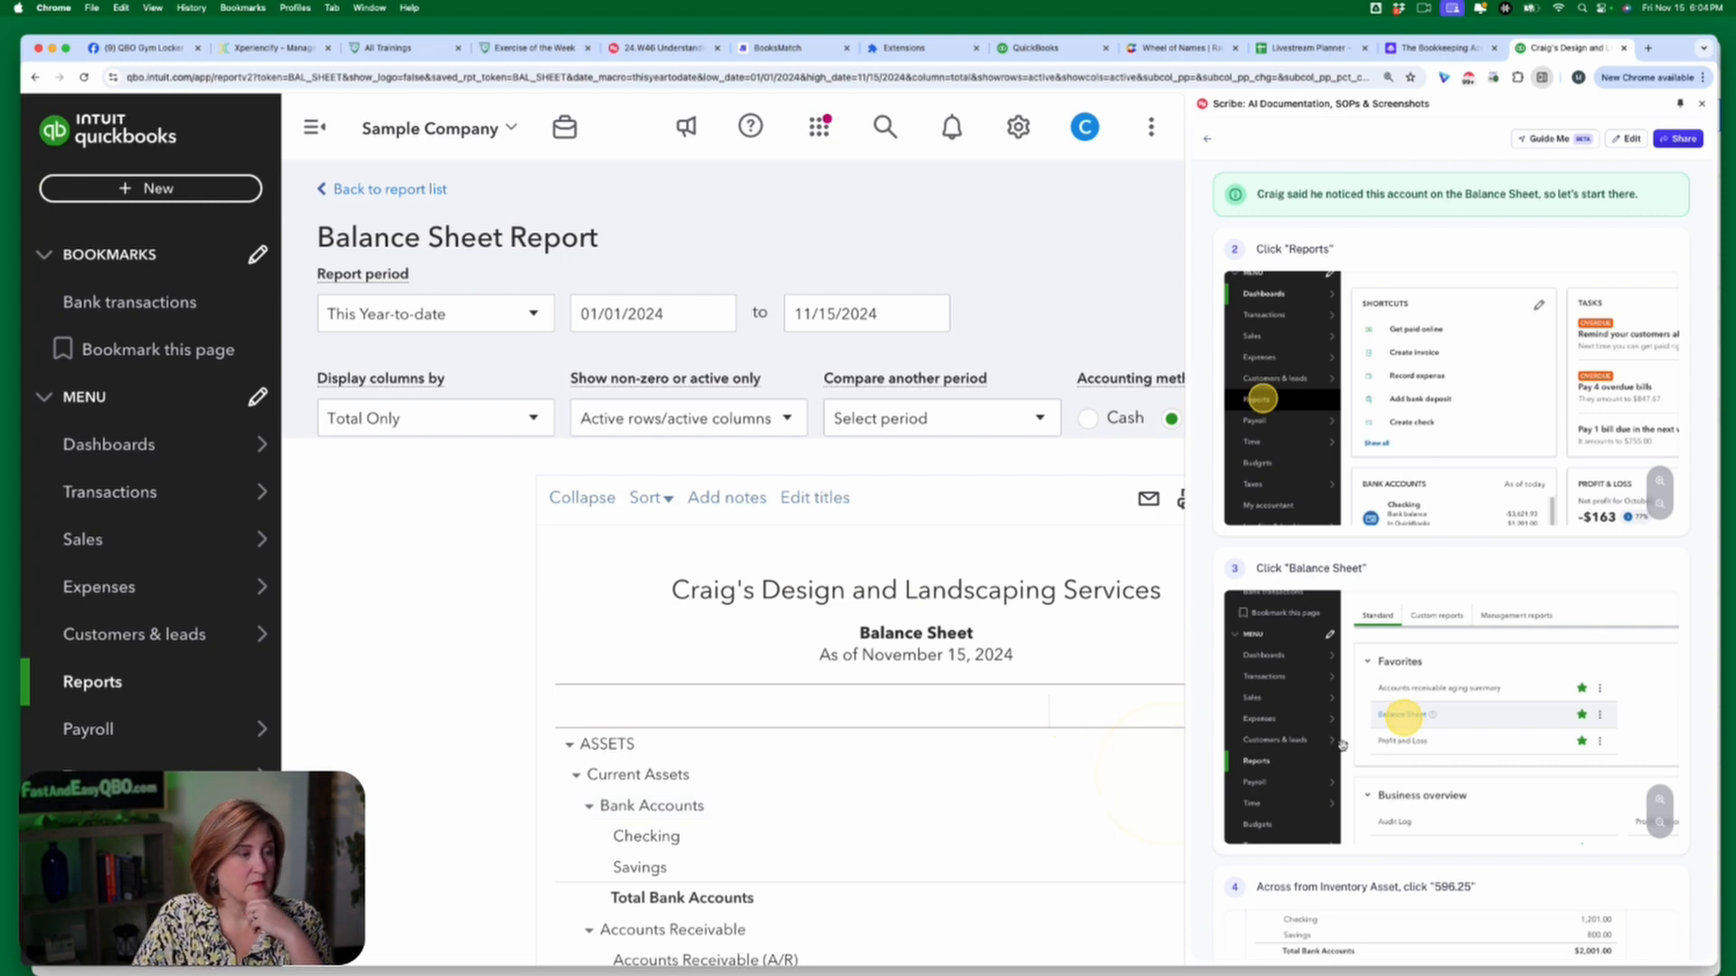
- Collapse the navigation menu and open the transaction details behind the Inventory Asset total on the Balance Sheet
scroll(1377, 758, "down", 2)
scroll(1377, 758, "down", 5)
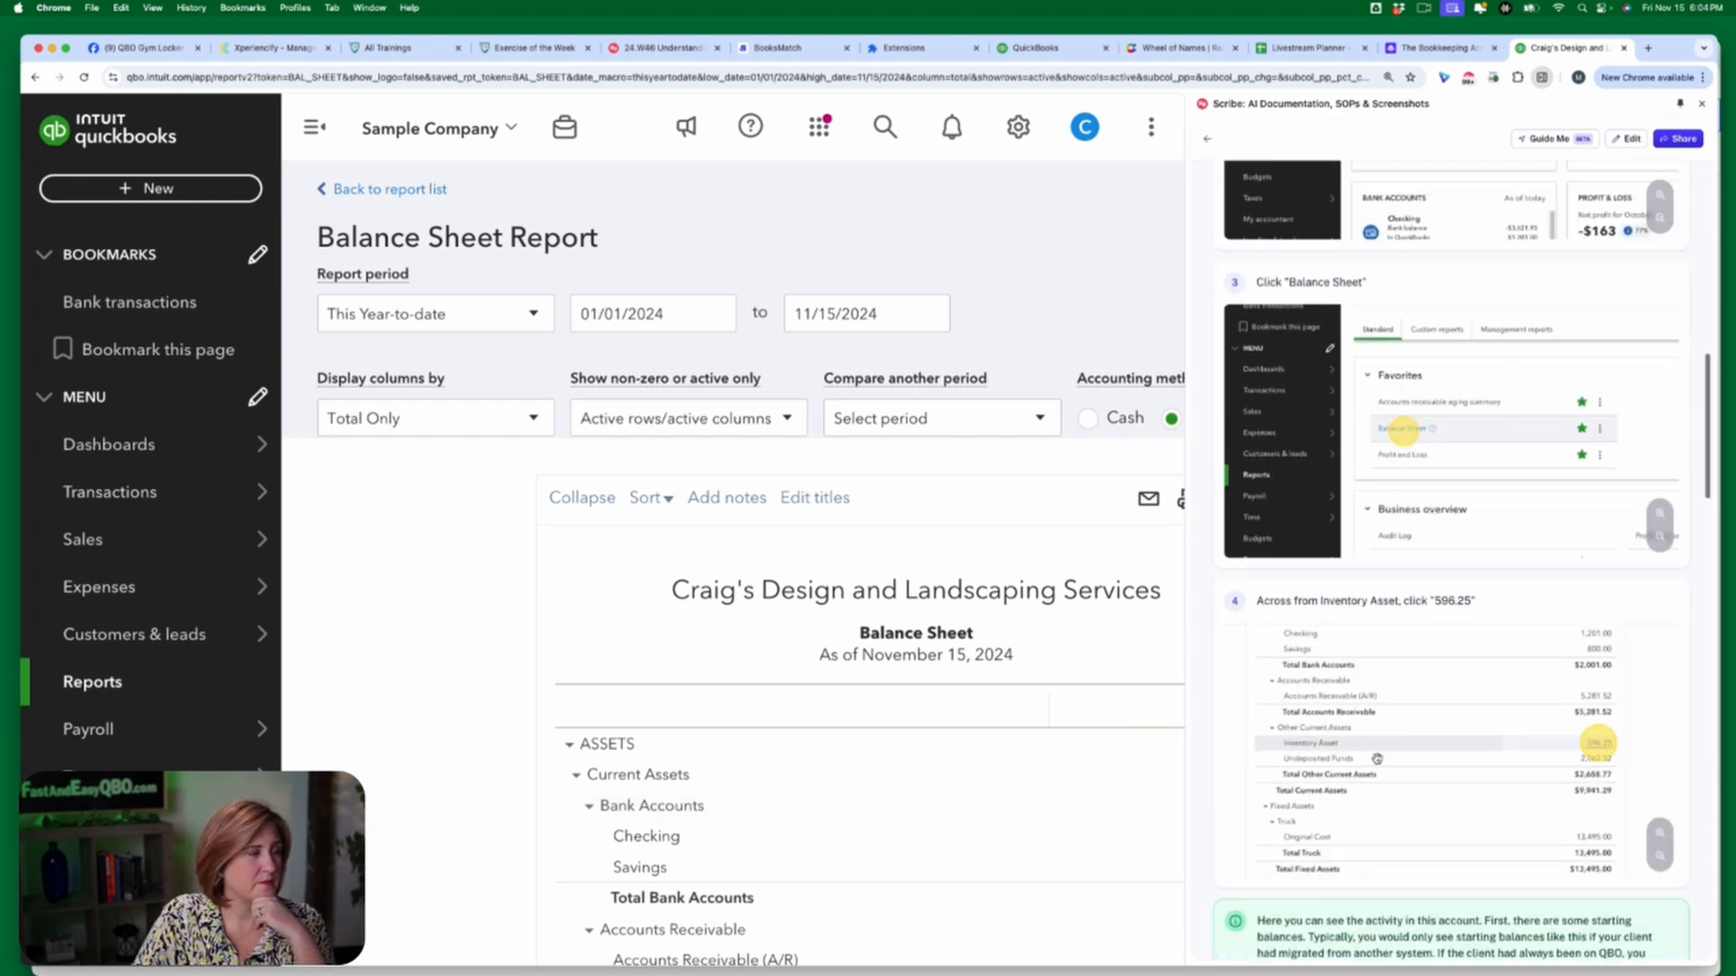
left_click(313, 128)
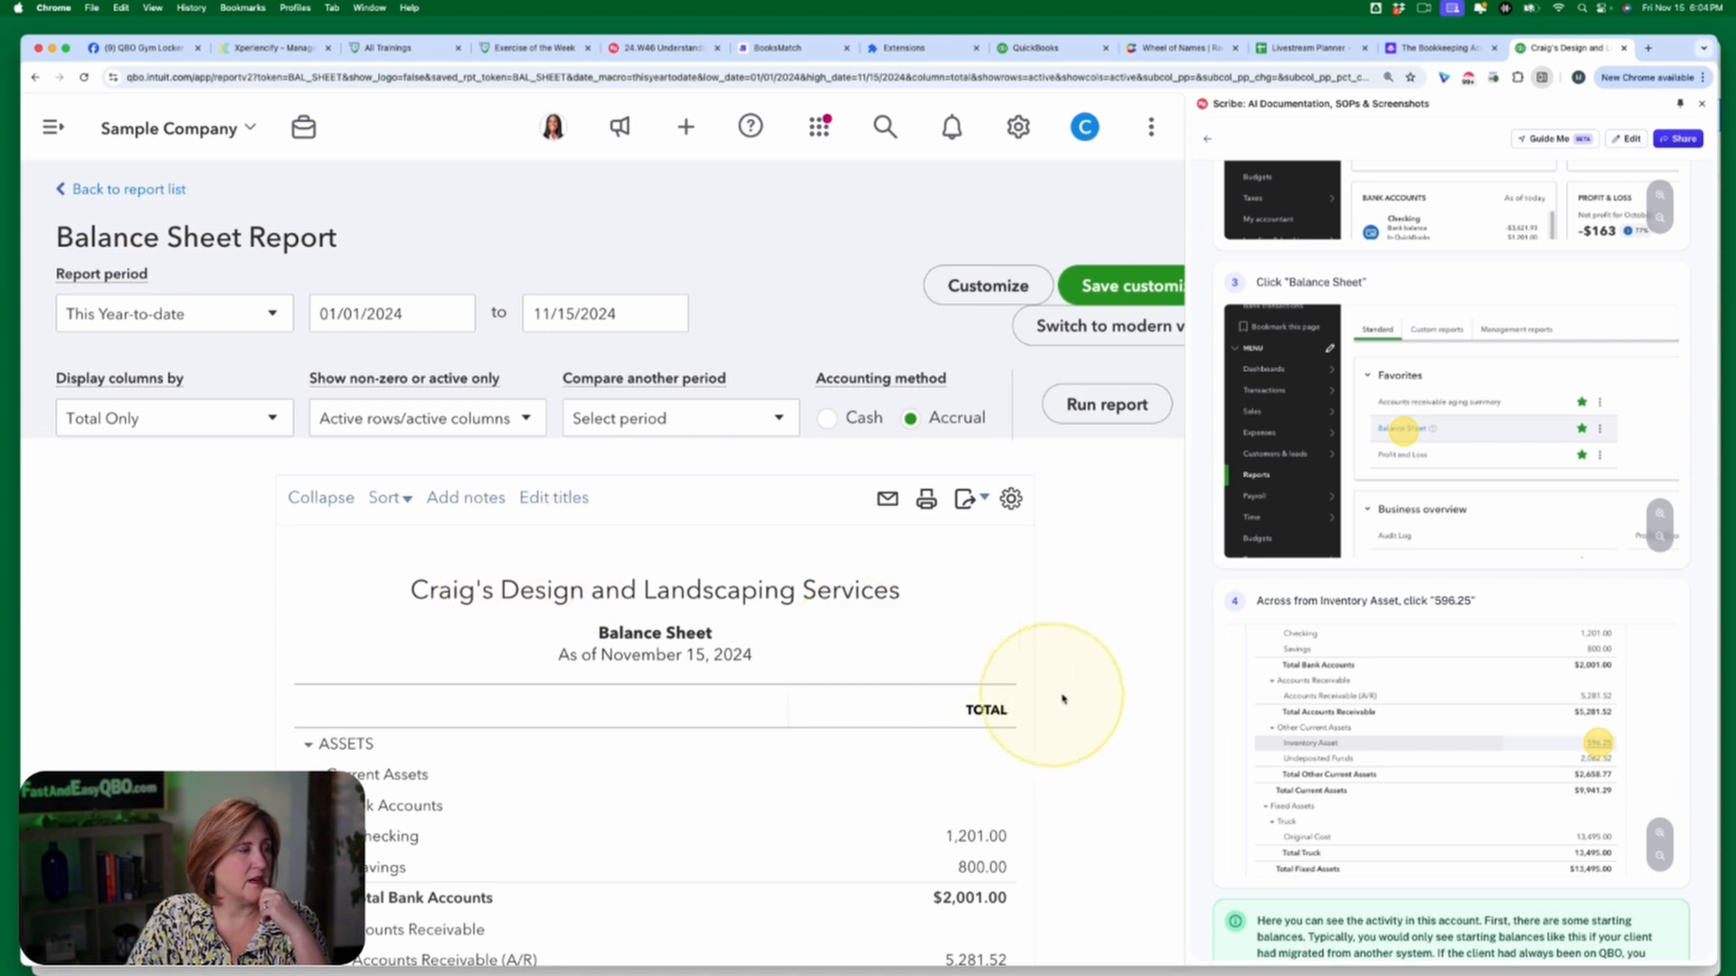
scroll(1092, 755, "down", 5)
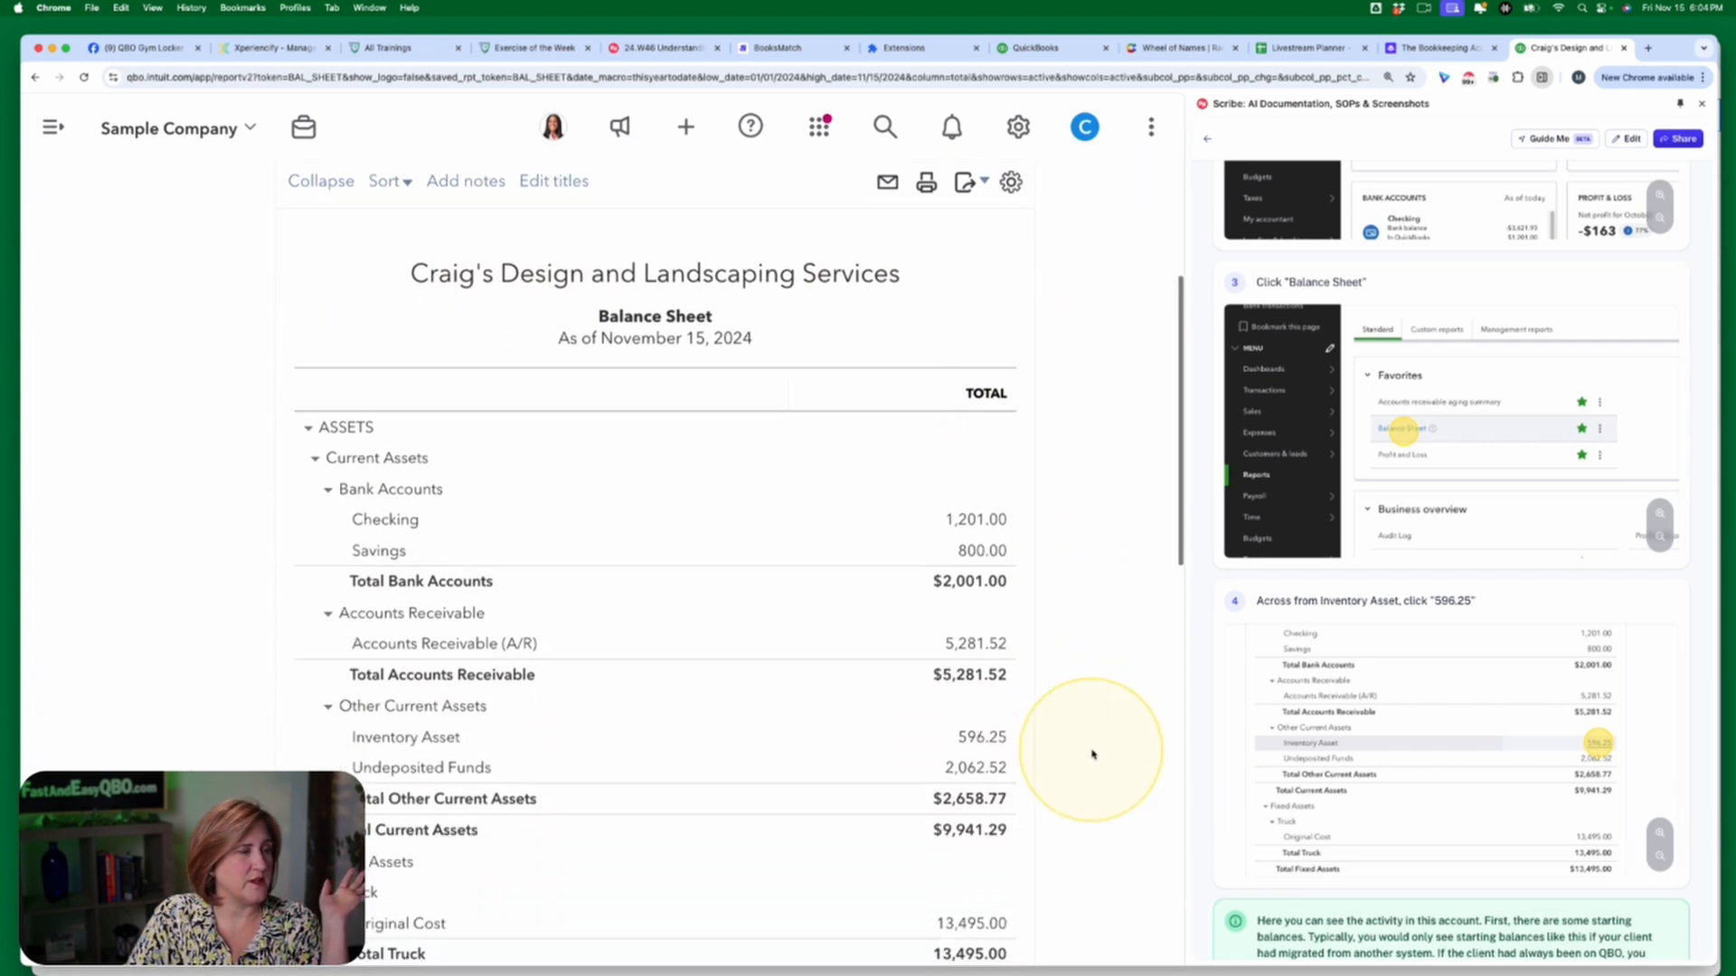
scroll(1092, 755, "down", 1)
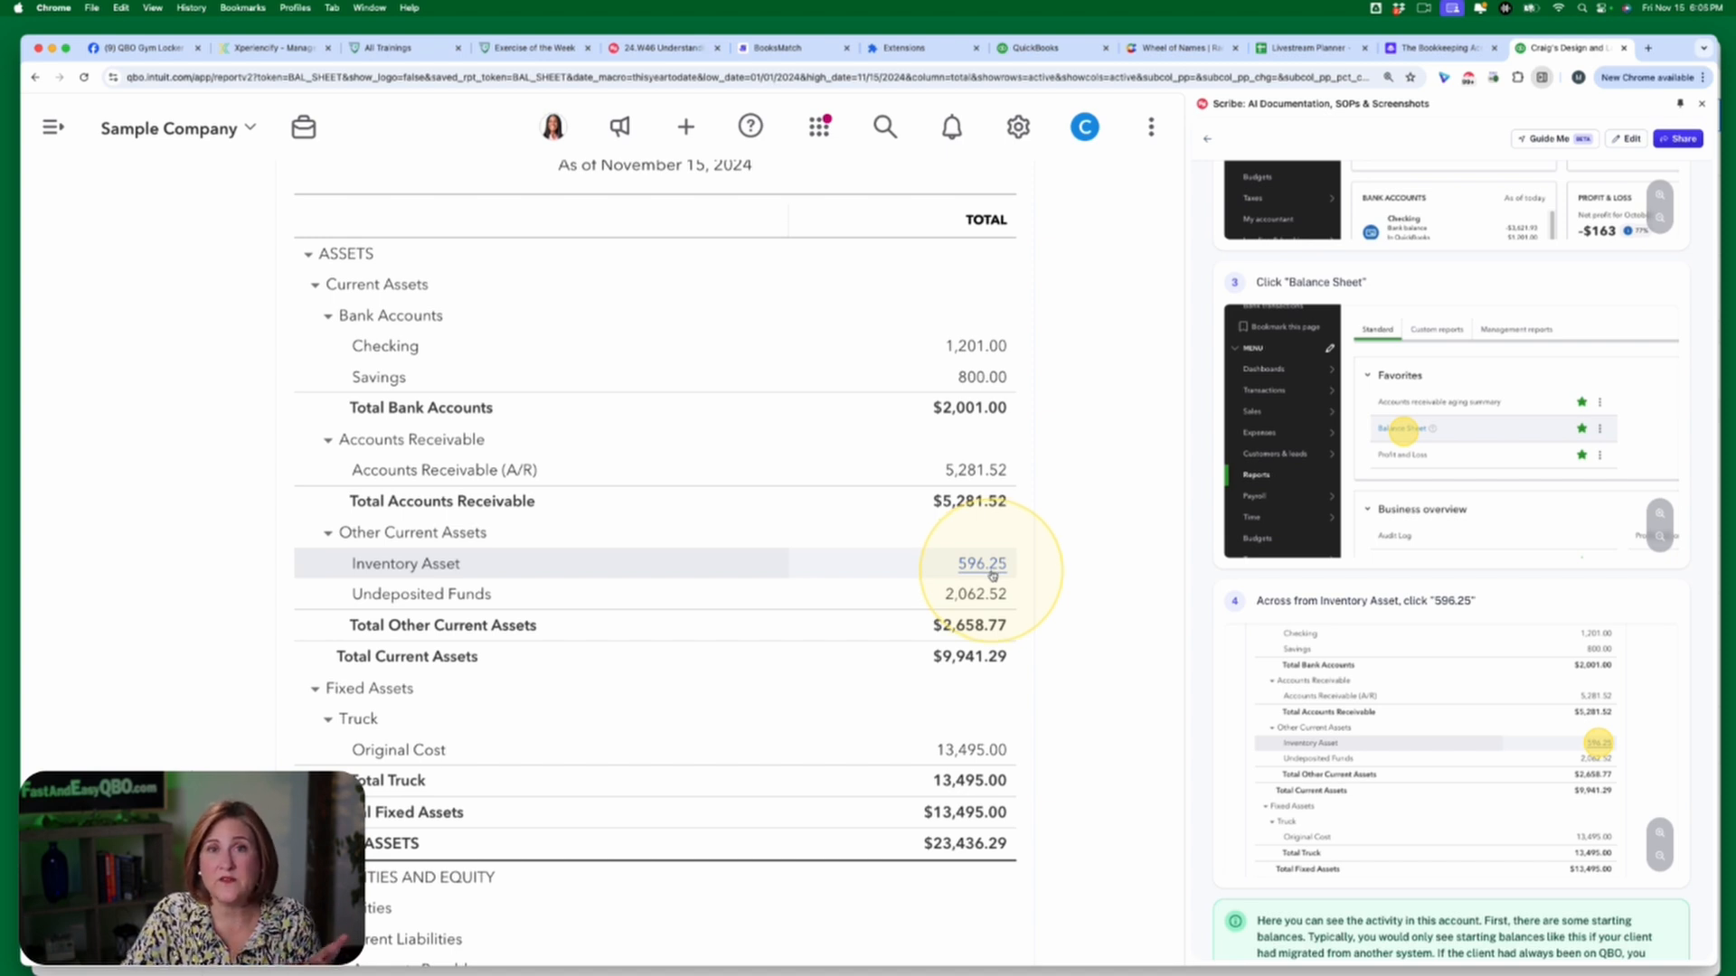
left_click(994, 567)
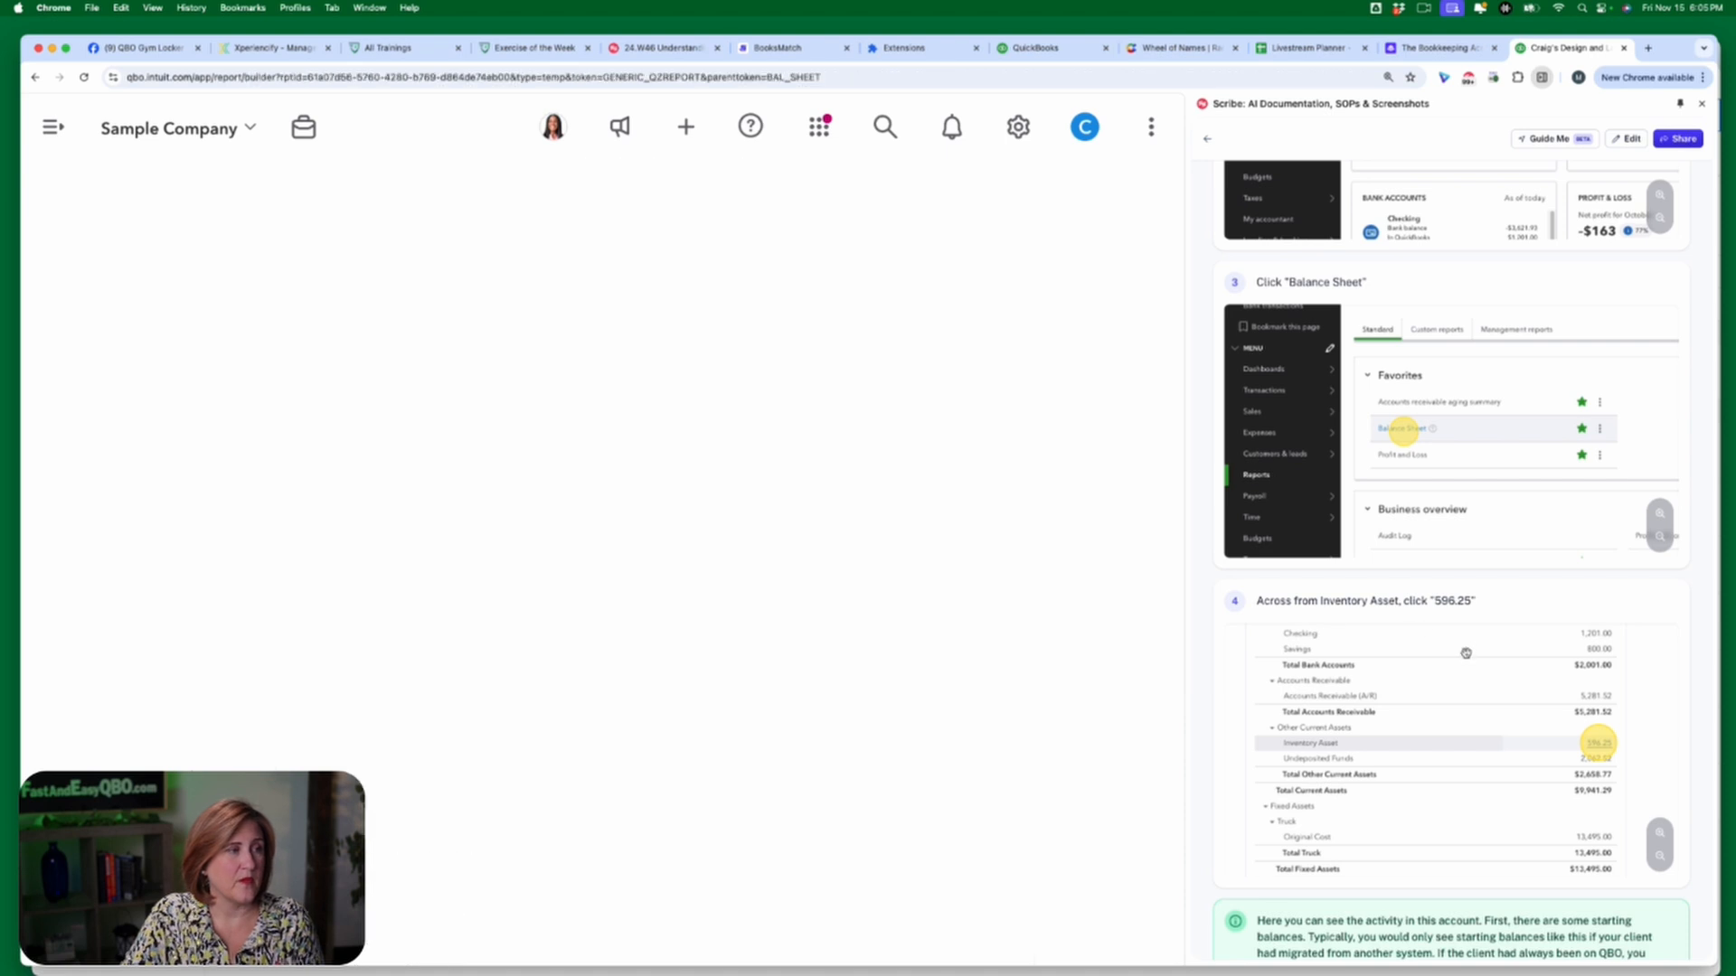
- Review the Inventory Asset transactions, including their types, descriptions, offsetting accounts and amounts, alongside the guide's note on starting balances
scroll(1466, 653, "down", 7)
scroll(1465, 653, "down", 2)
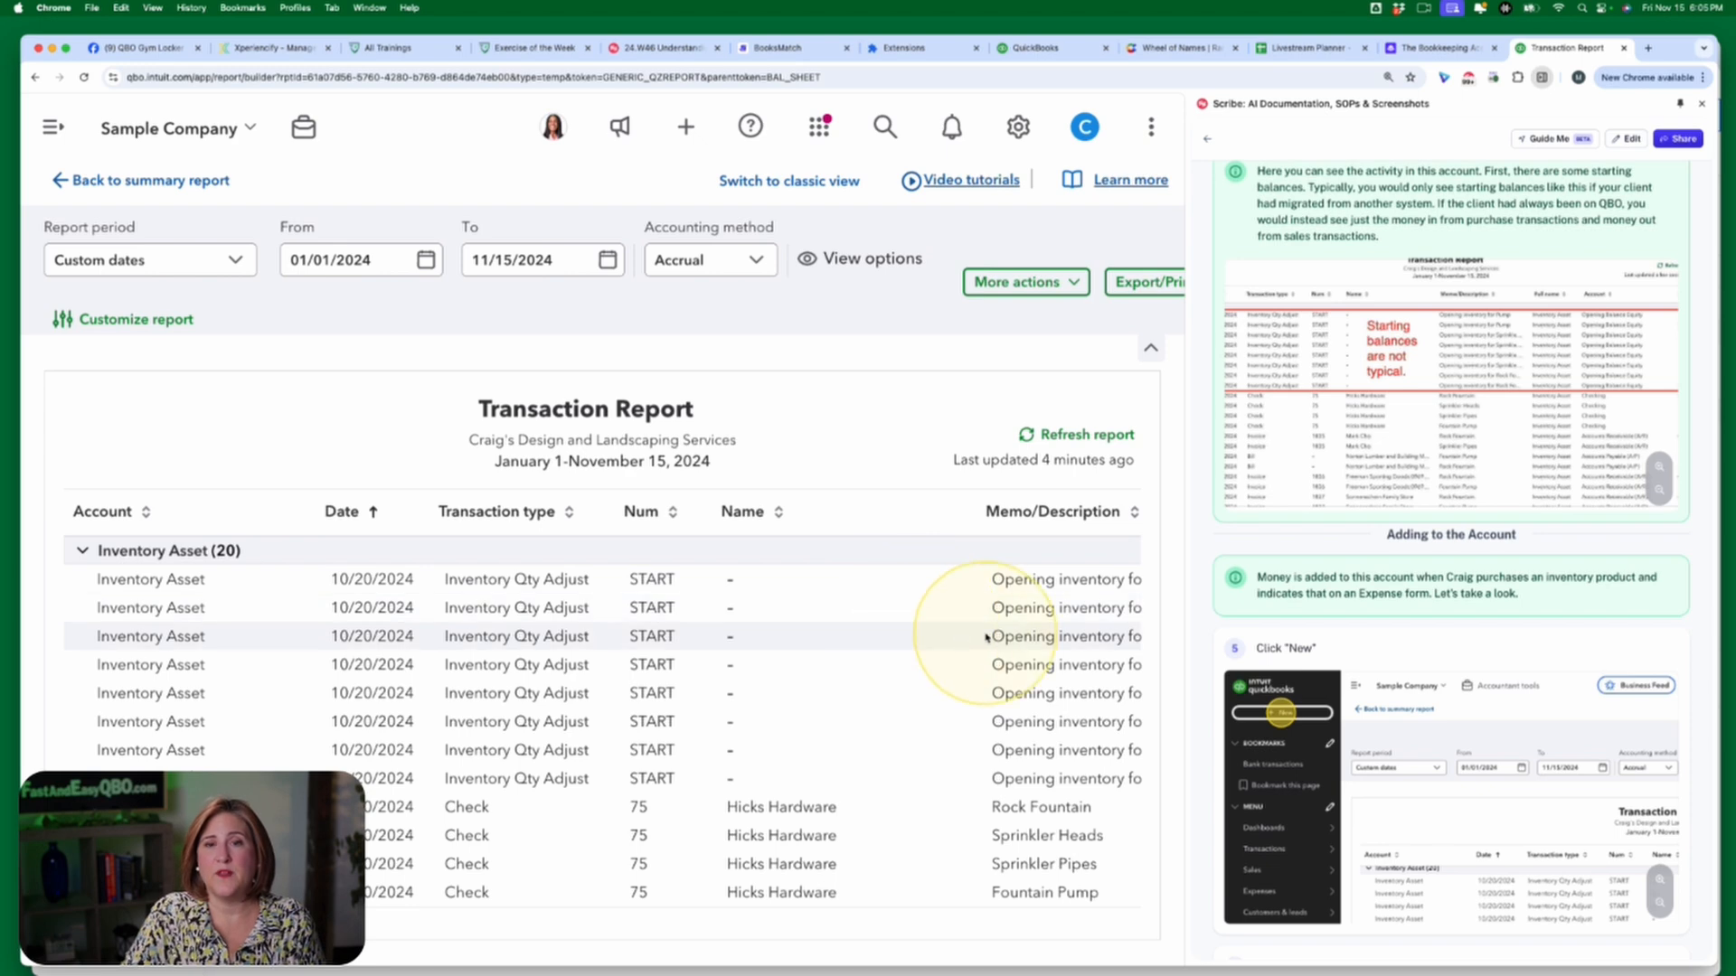
scroll(985, 633, "down", 5)
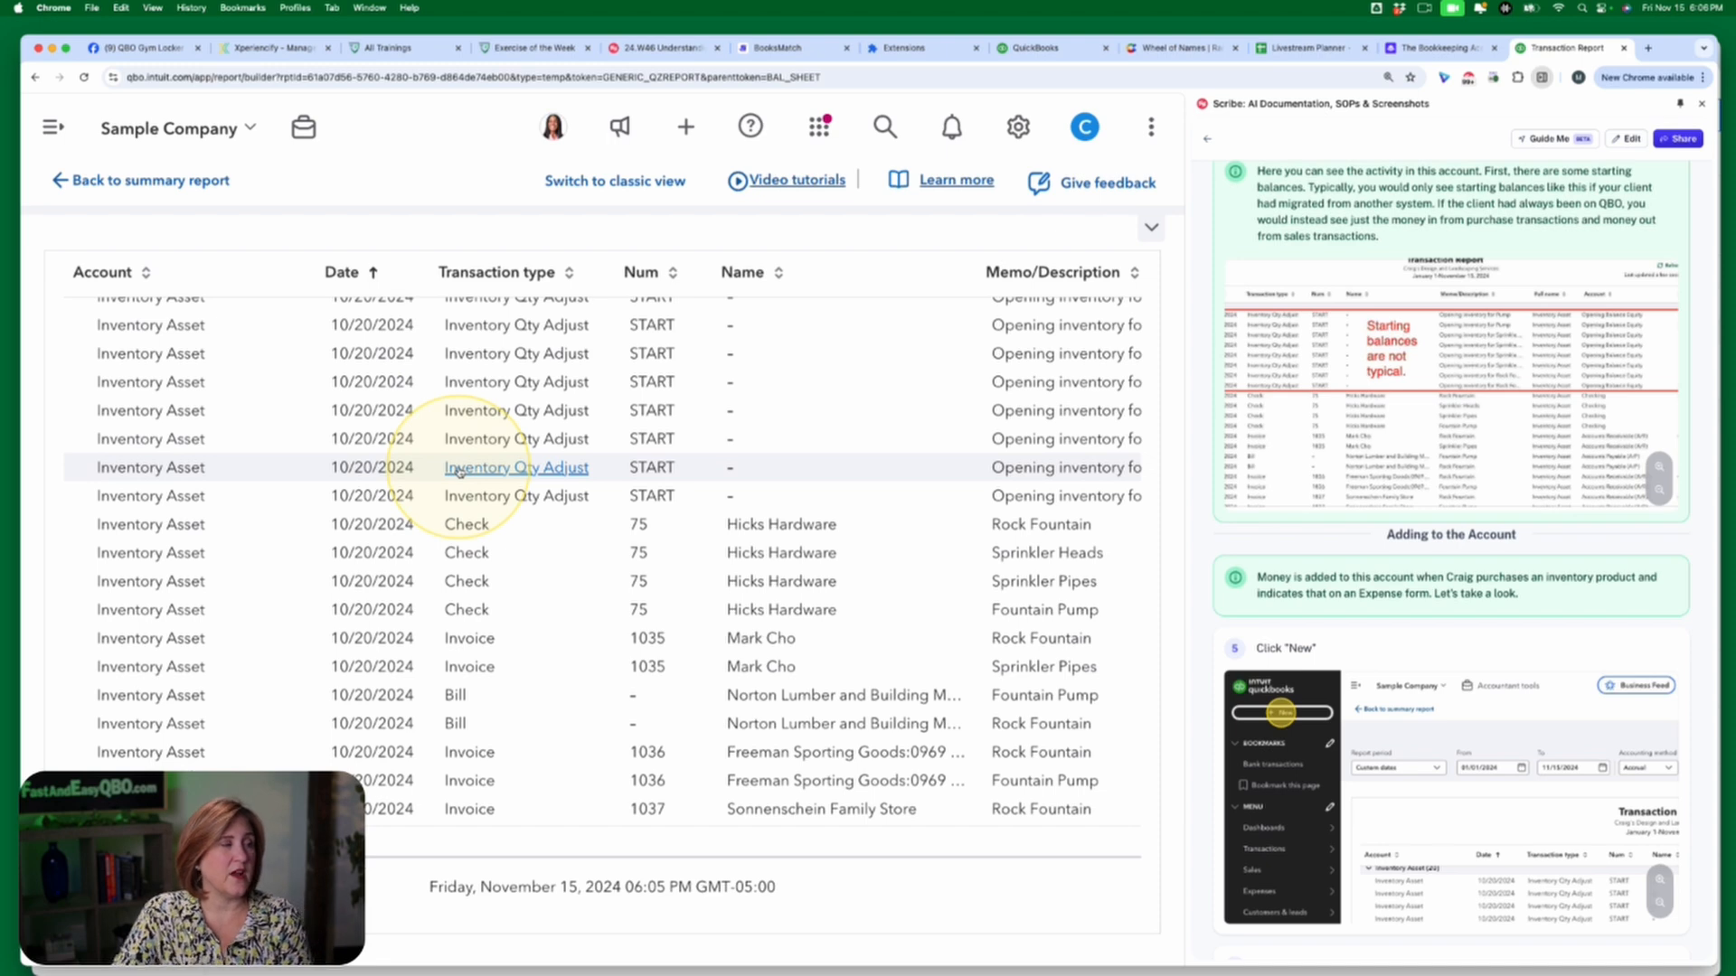
scroll(674, 581, "right", 5)
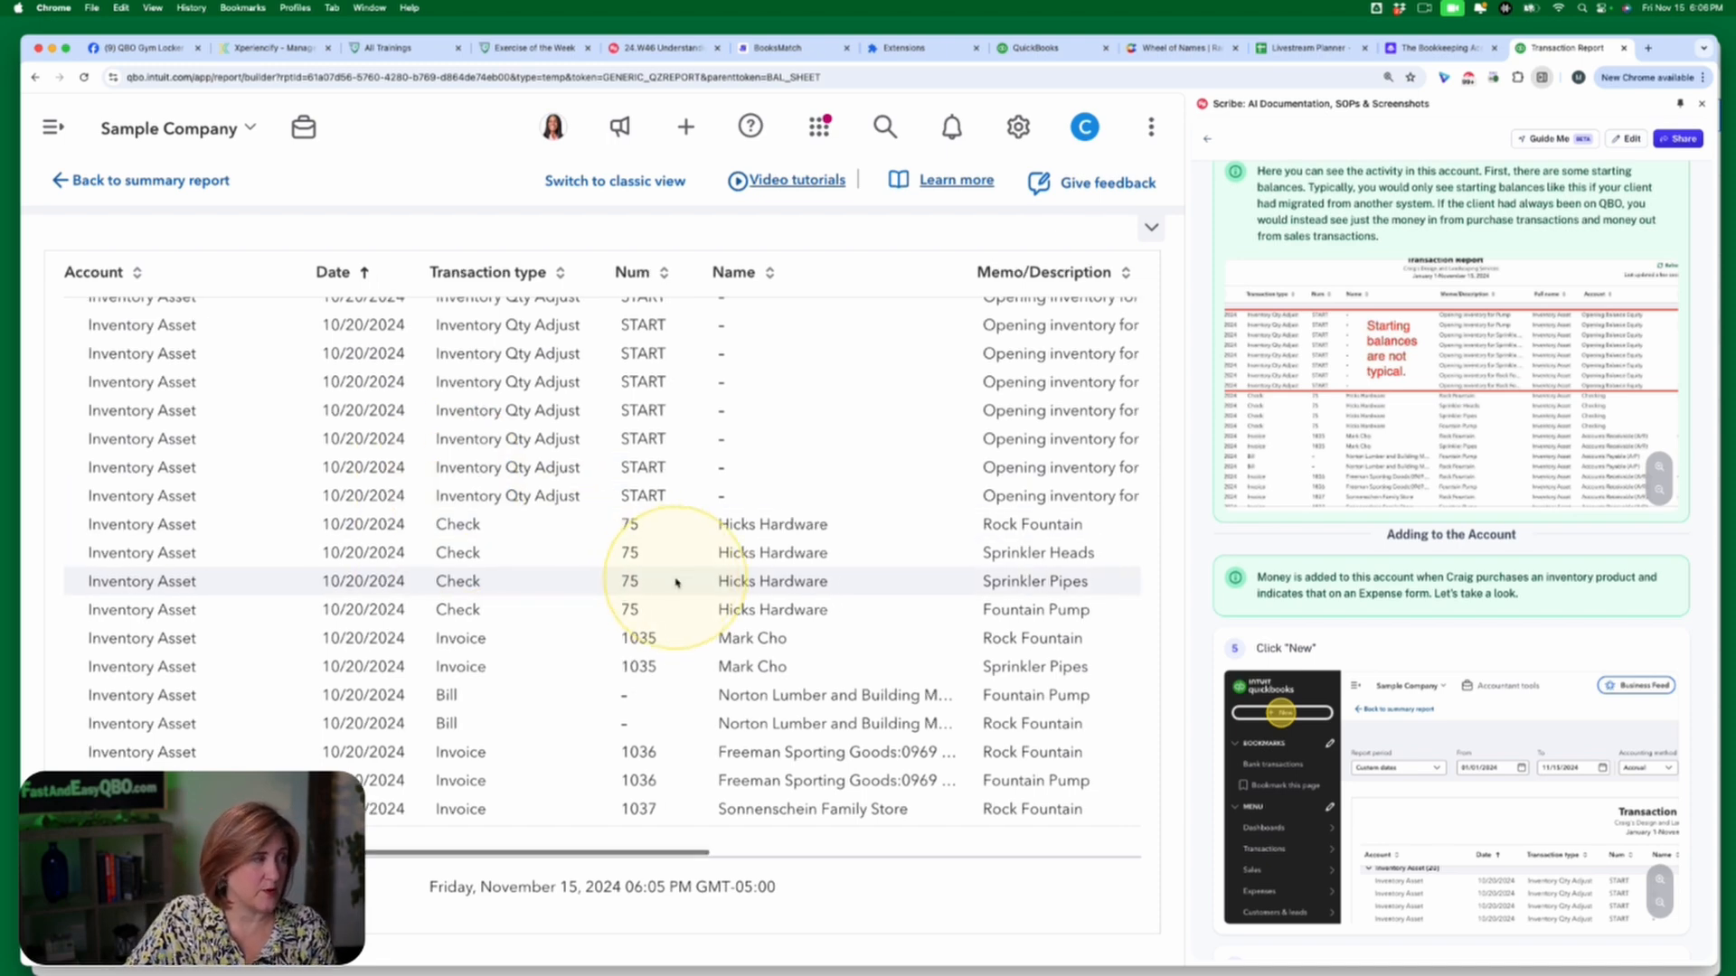
scroll(675, 581, "right", 6)
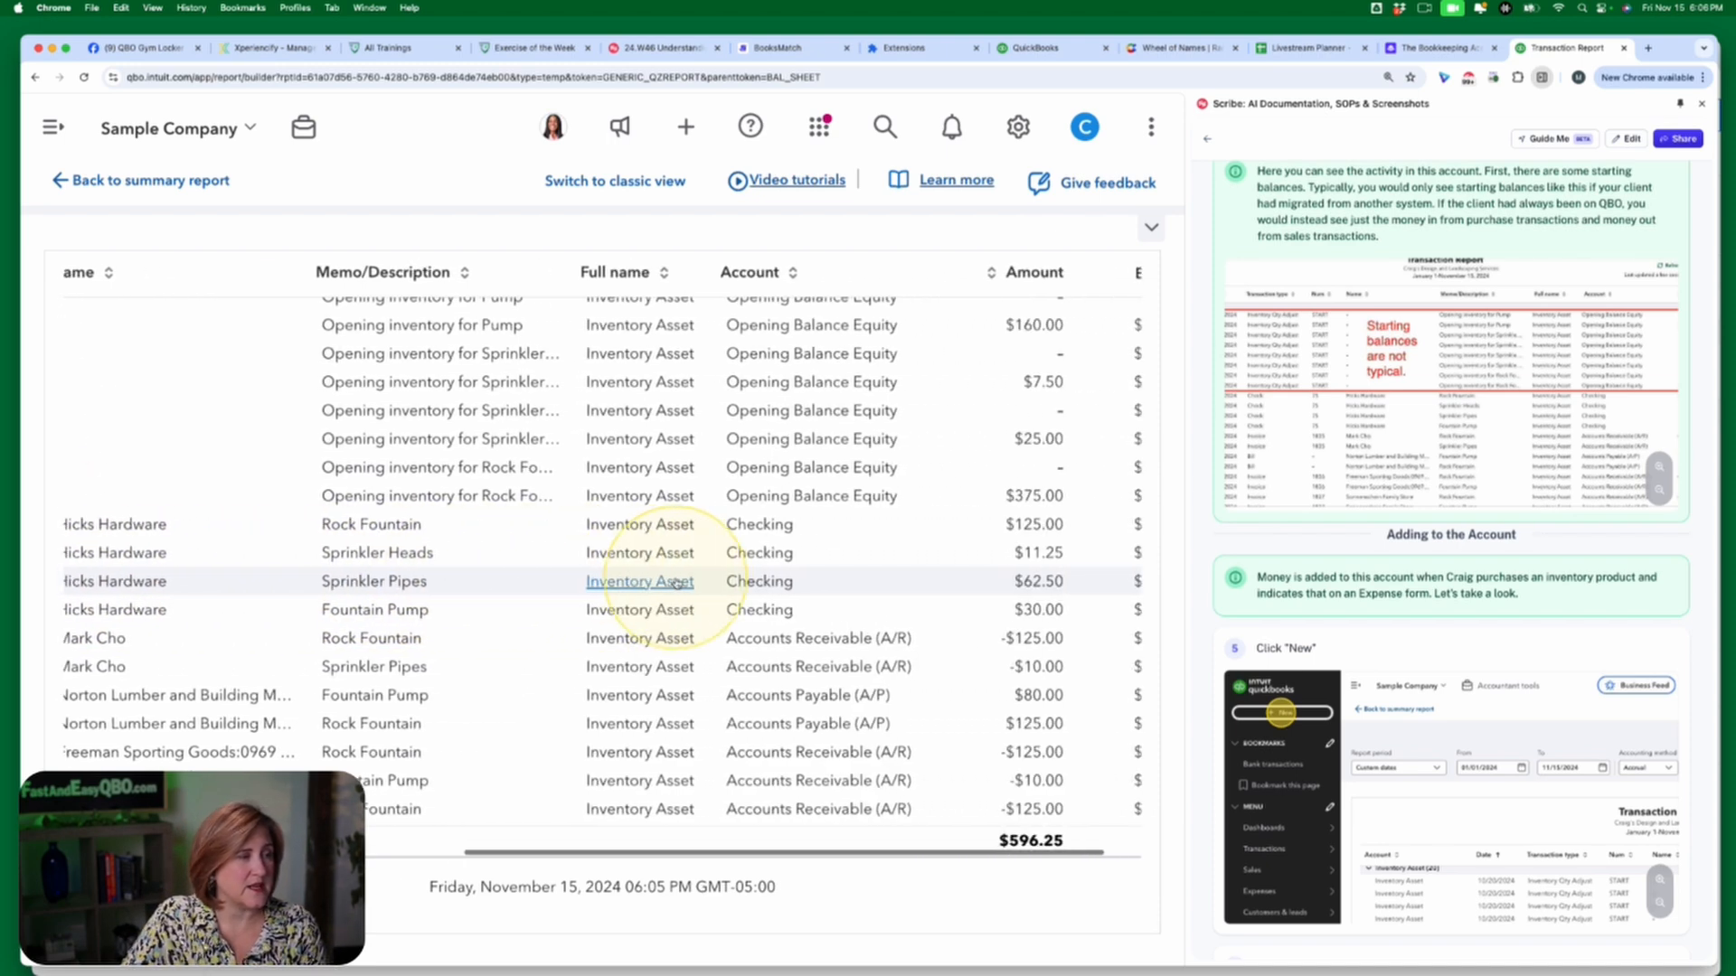
scroll(457, 554, "left", 2)
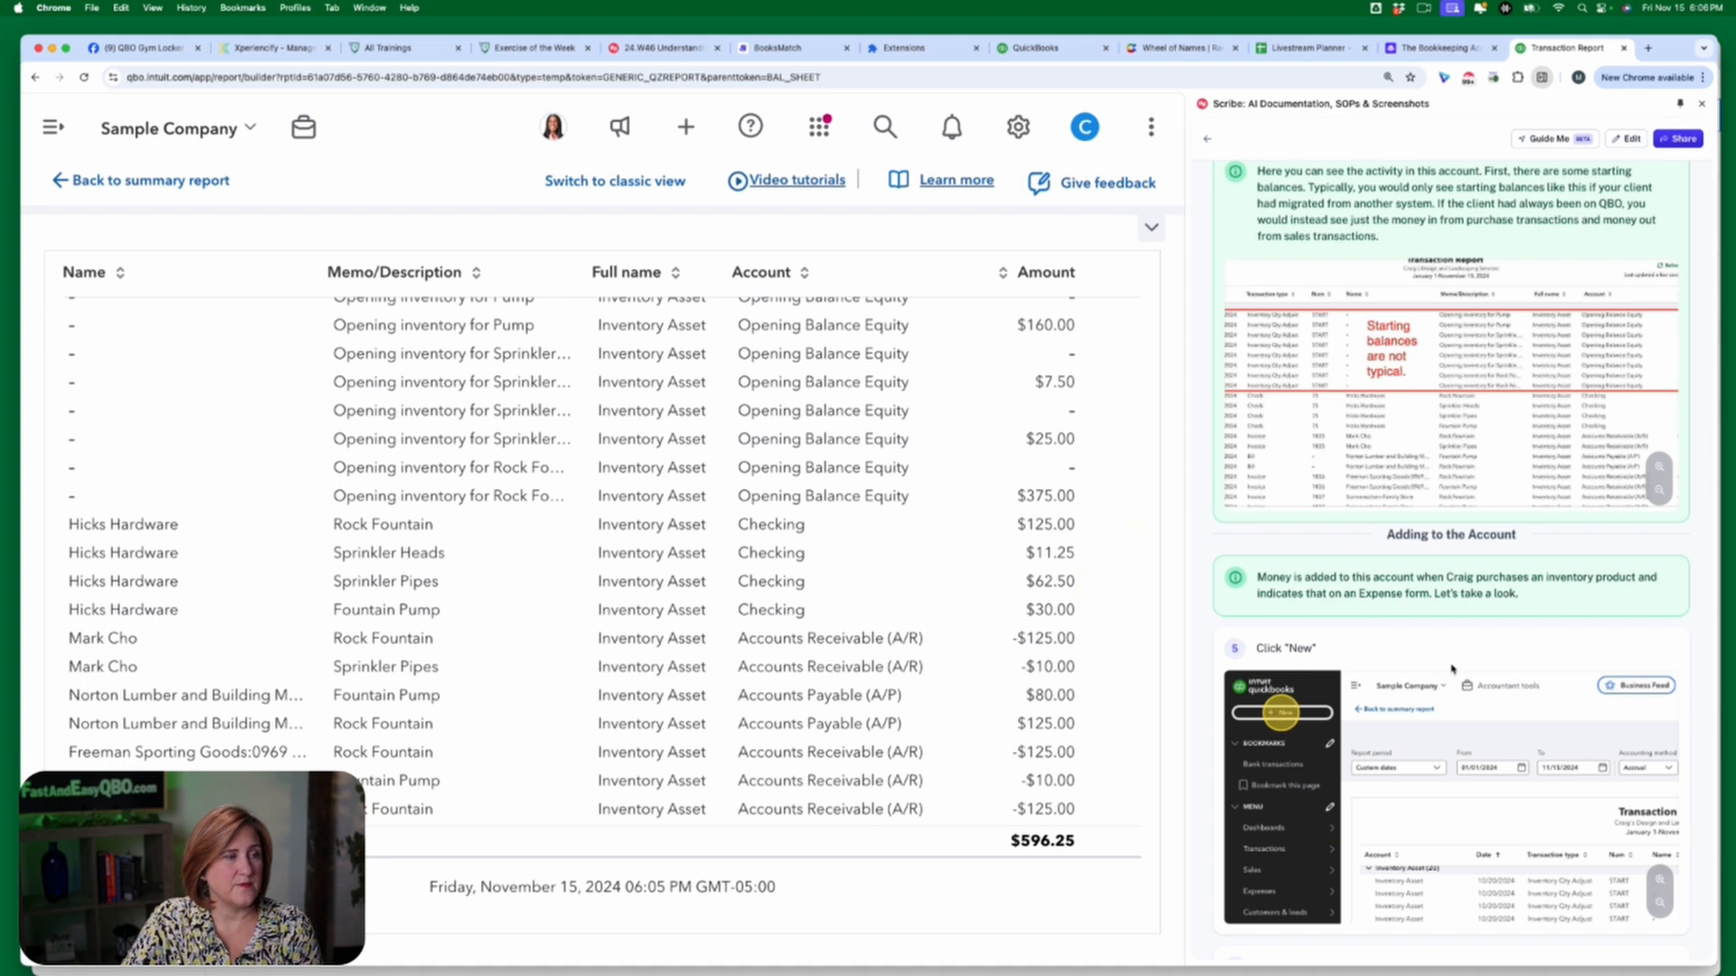
- Follow the guide's Adding to the Account section to start a new expense, and close the AI autofill pane
scroll(1452, 671, "down", 3)
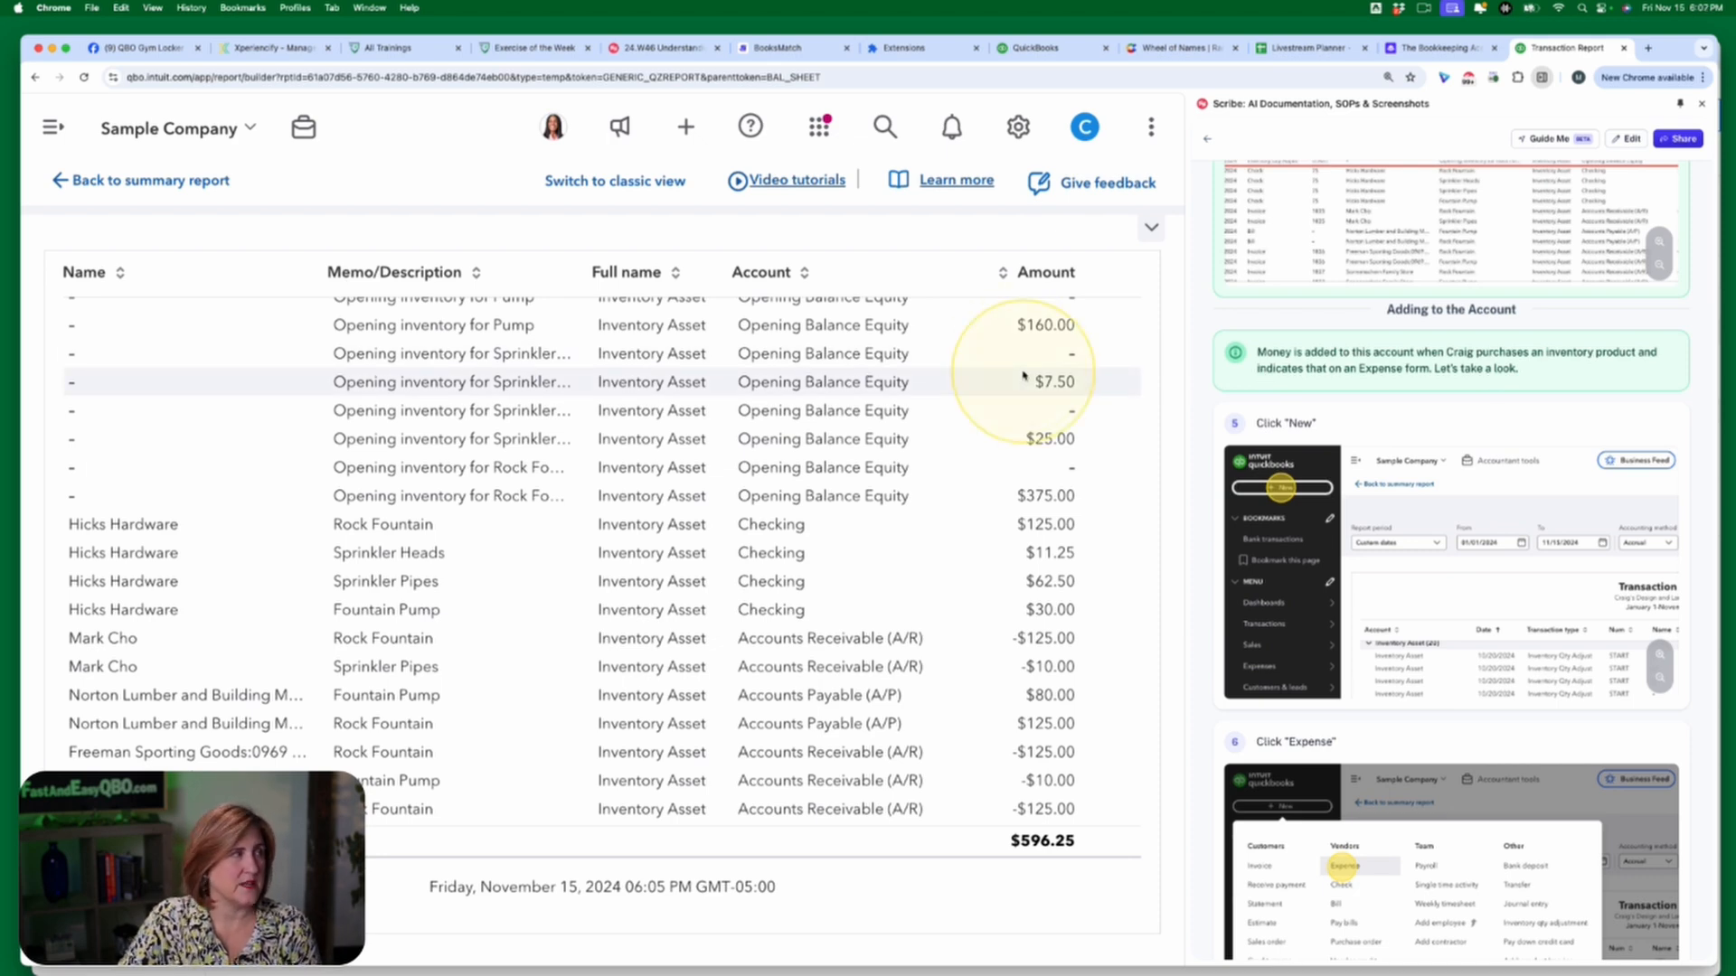
scroll(1024, 376, "up", 5)
scroll(1203, 425, "down", 1)
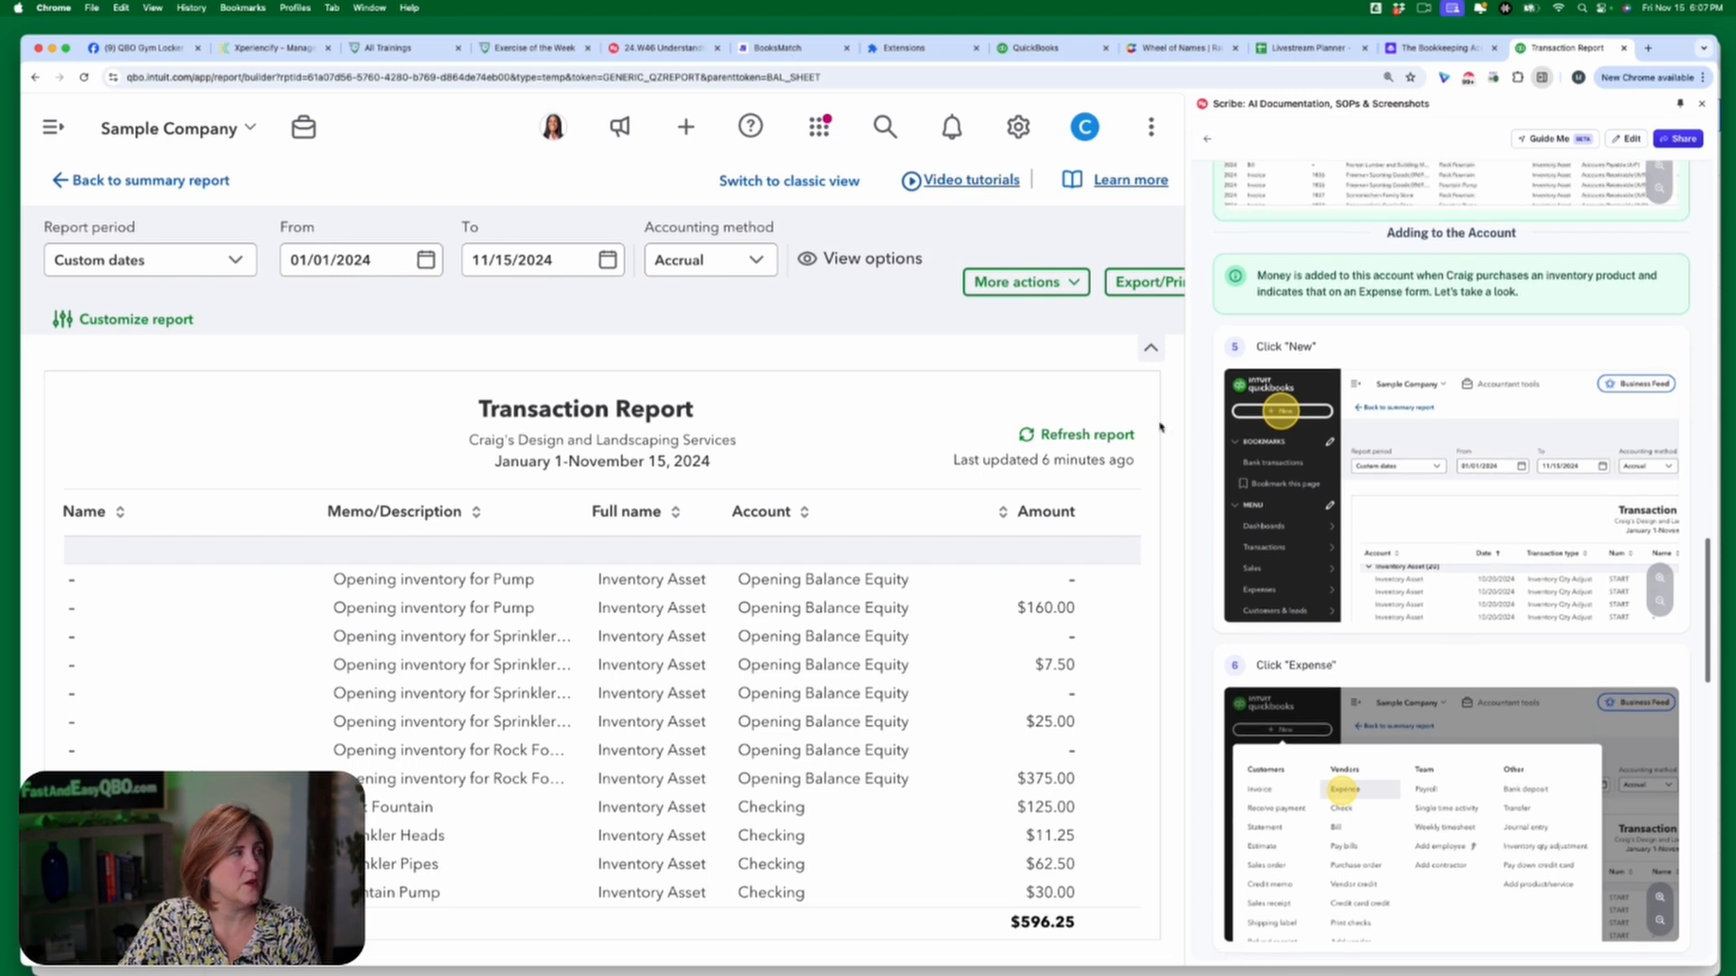
left_click(56, 132)
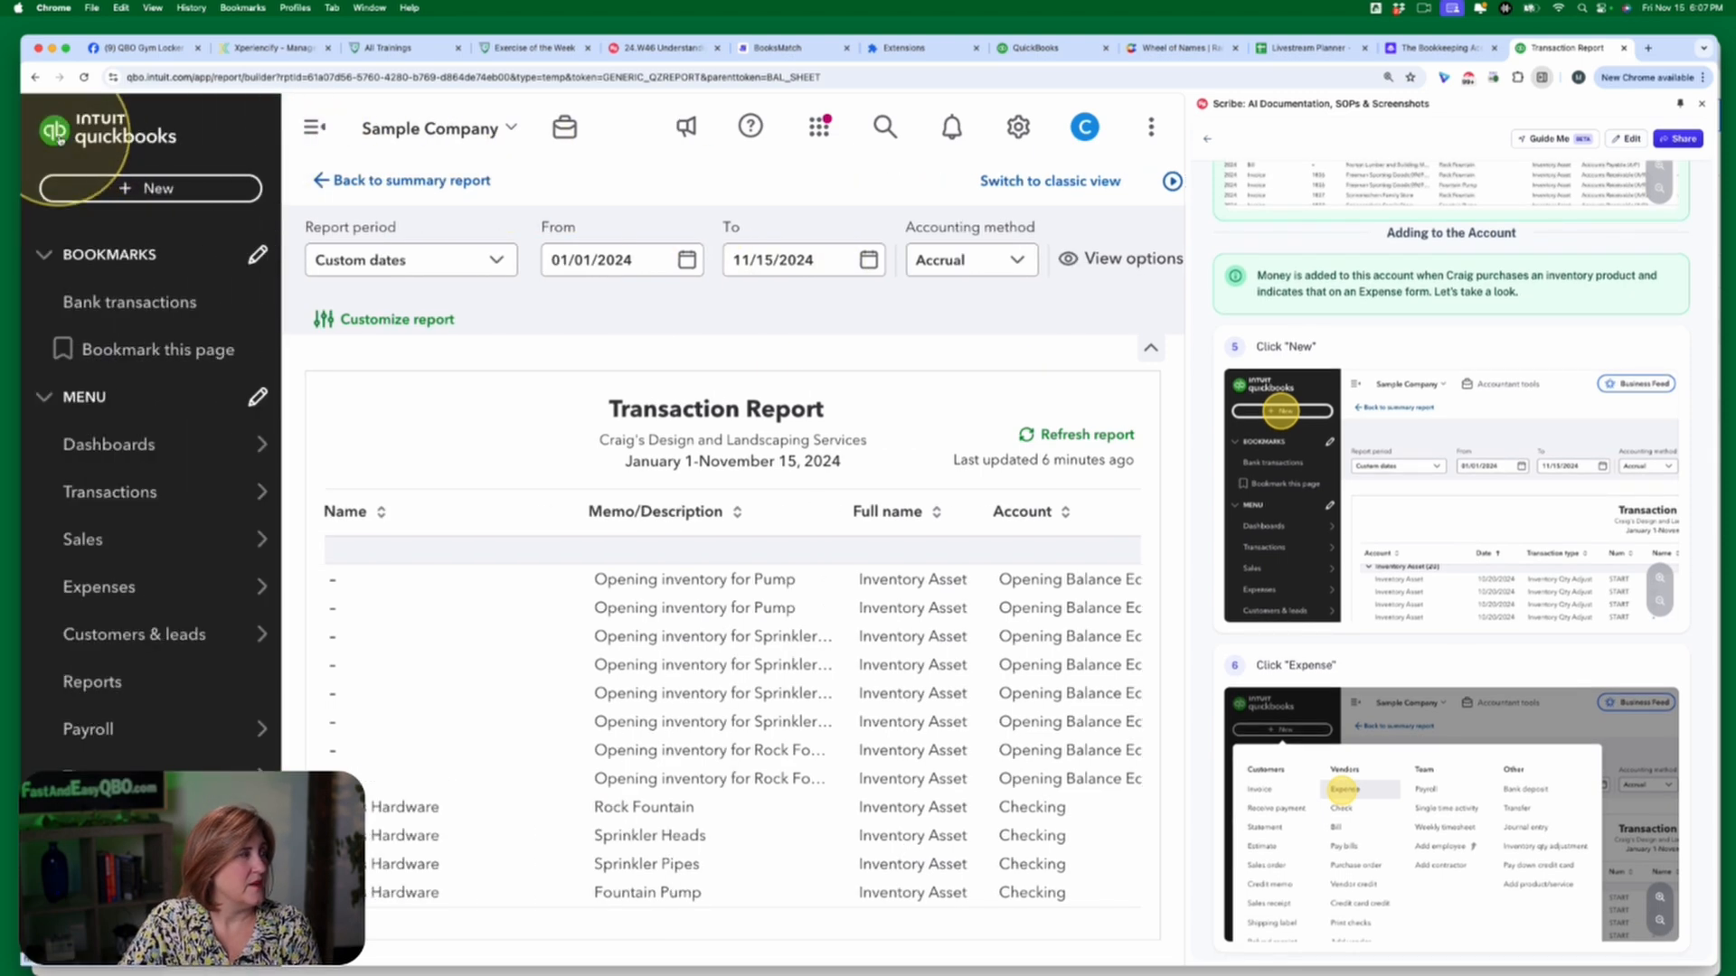
left_click(151, 190)
left_click(286, 322)
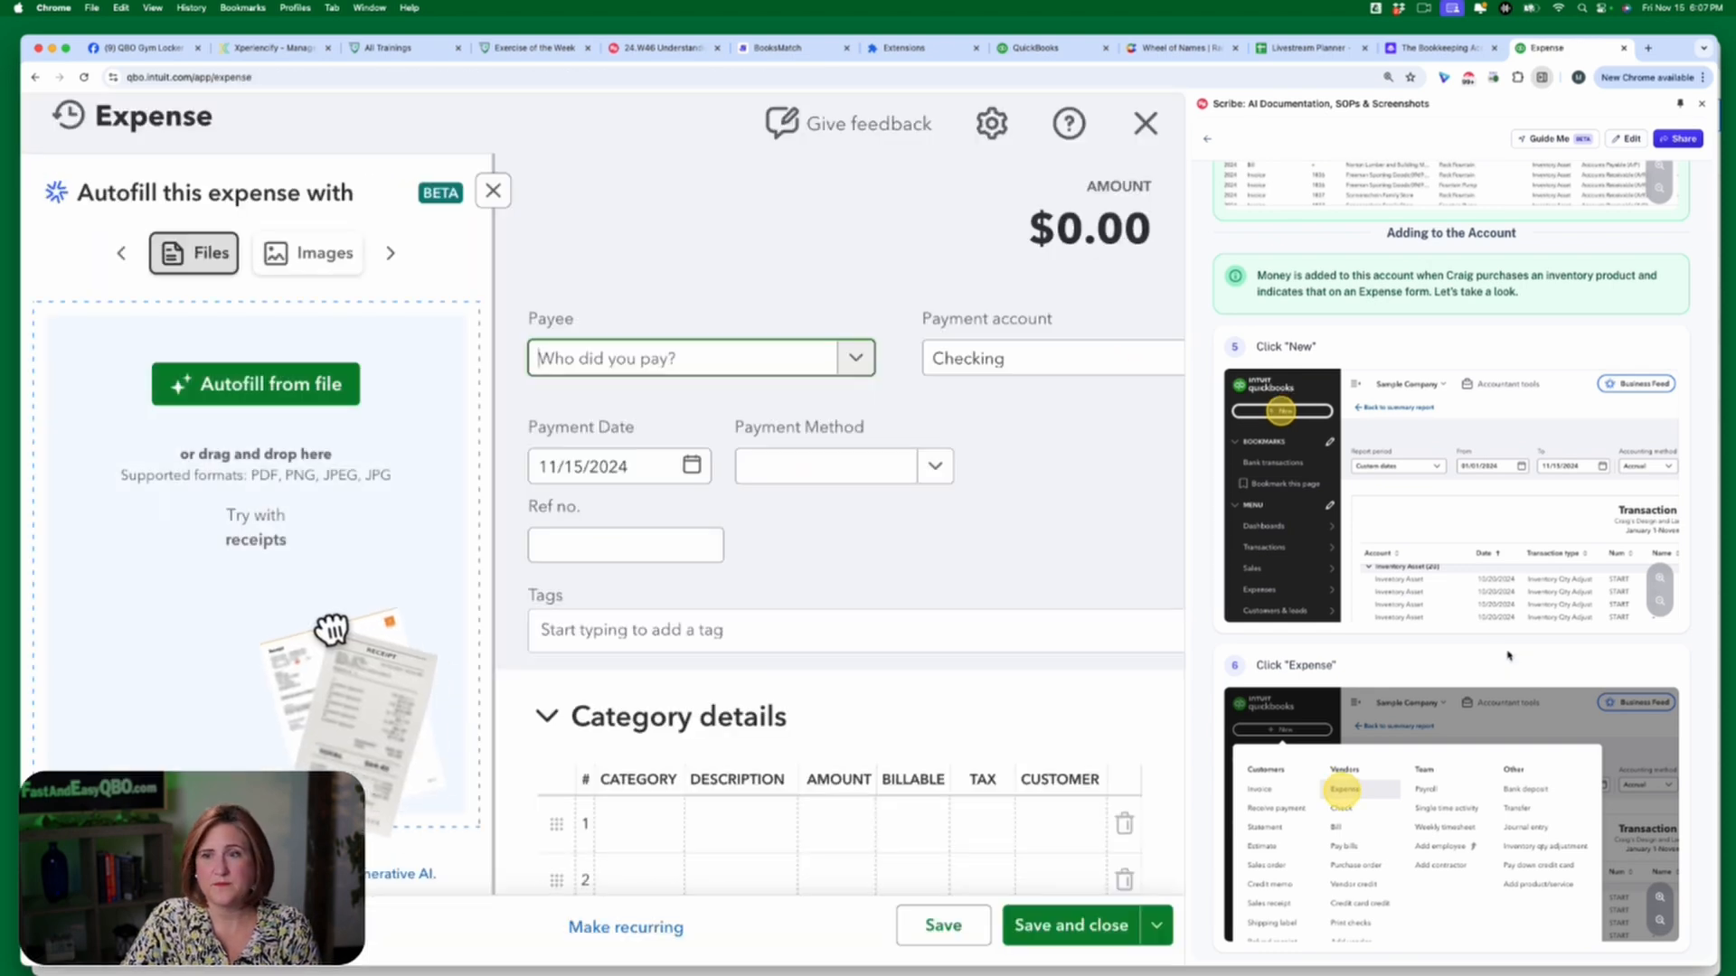
scroll(1508, 655, "down", 1)
scroll(1507, 656, "down", 6)
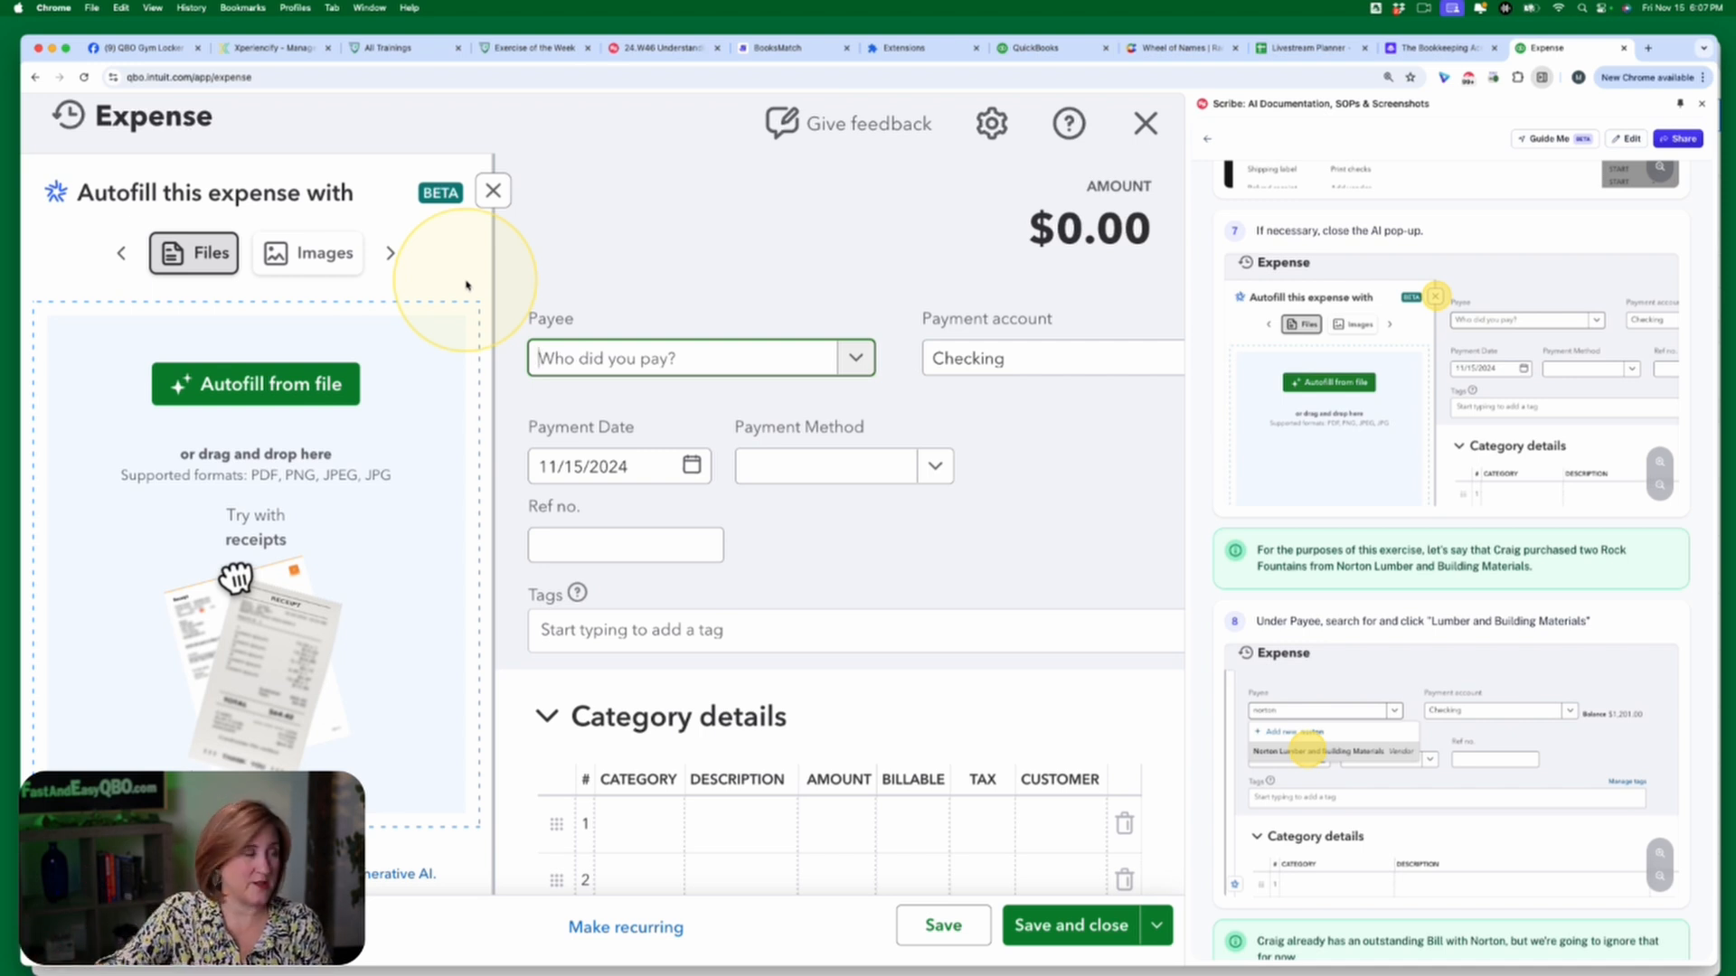
left_click(493, 193)
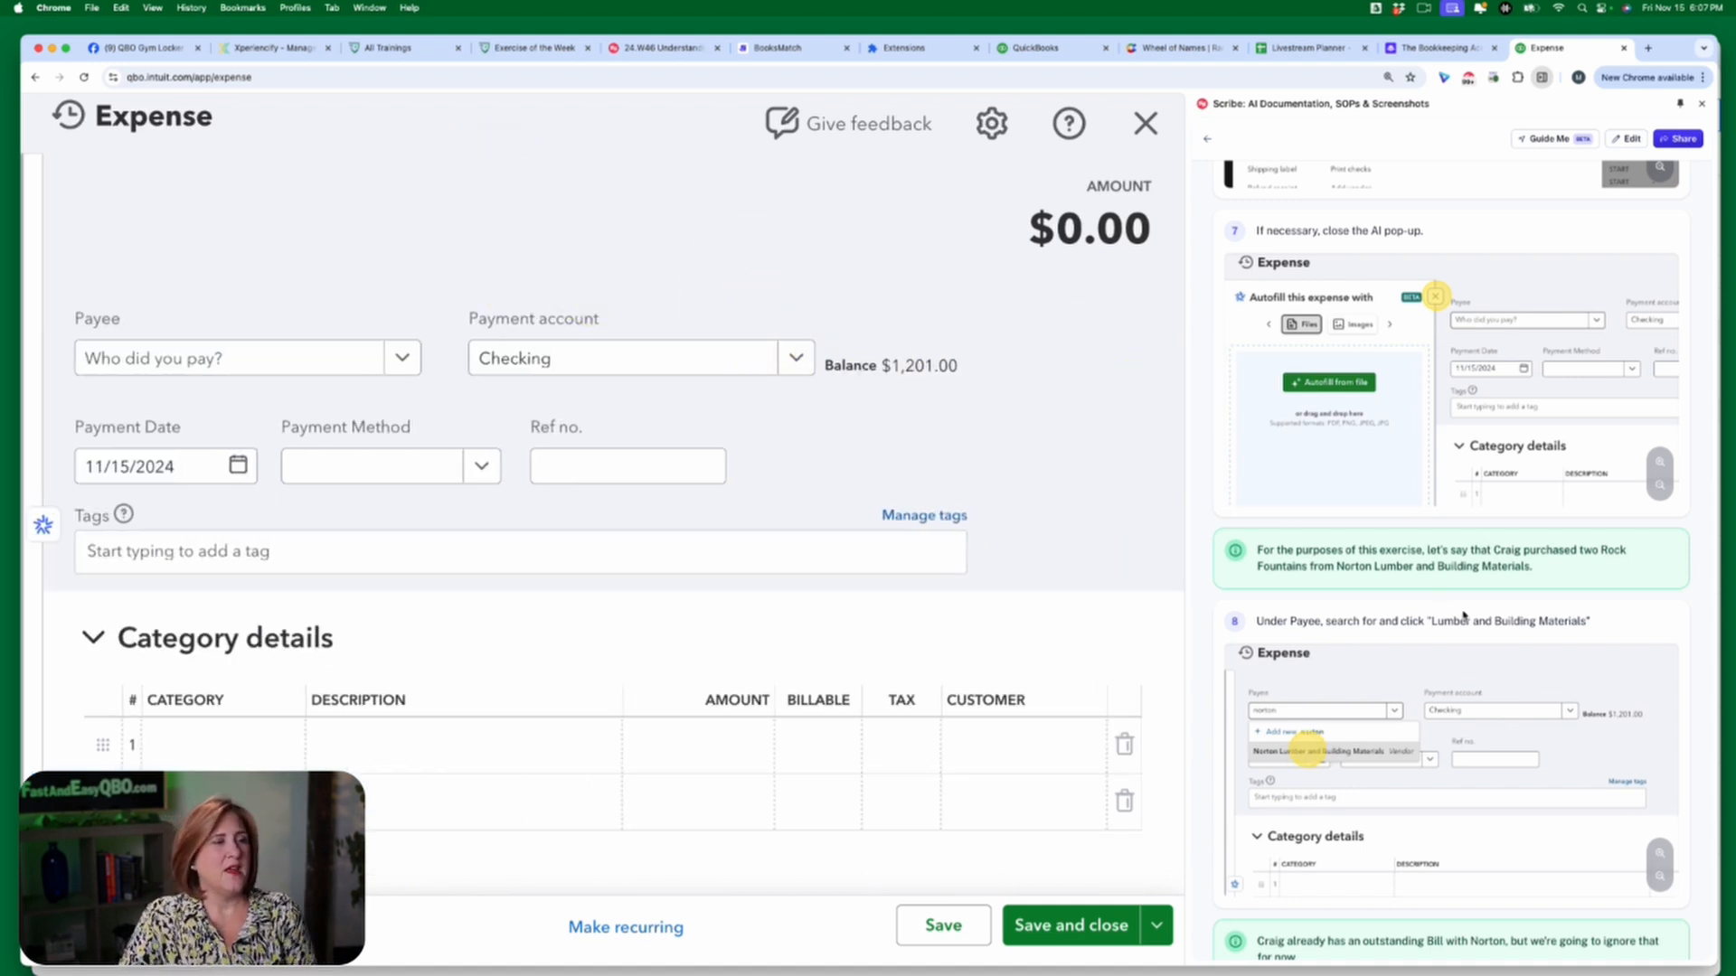
- Set the expense's payee to Norton Lumber and Building Materials and dismiss the suggestion to add its outstanding bill
scroll(1464, 615, "down", 3)
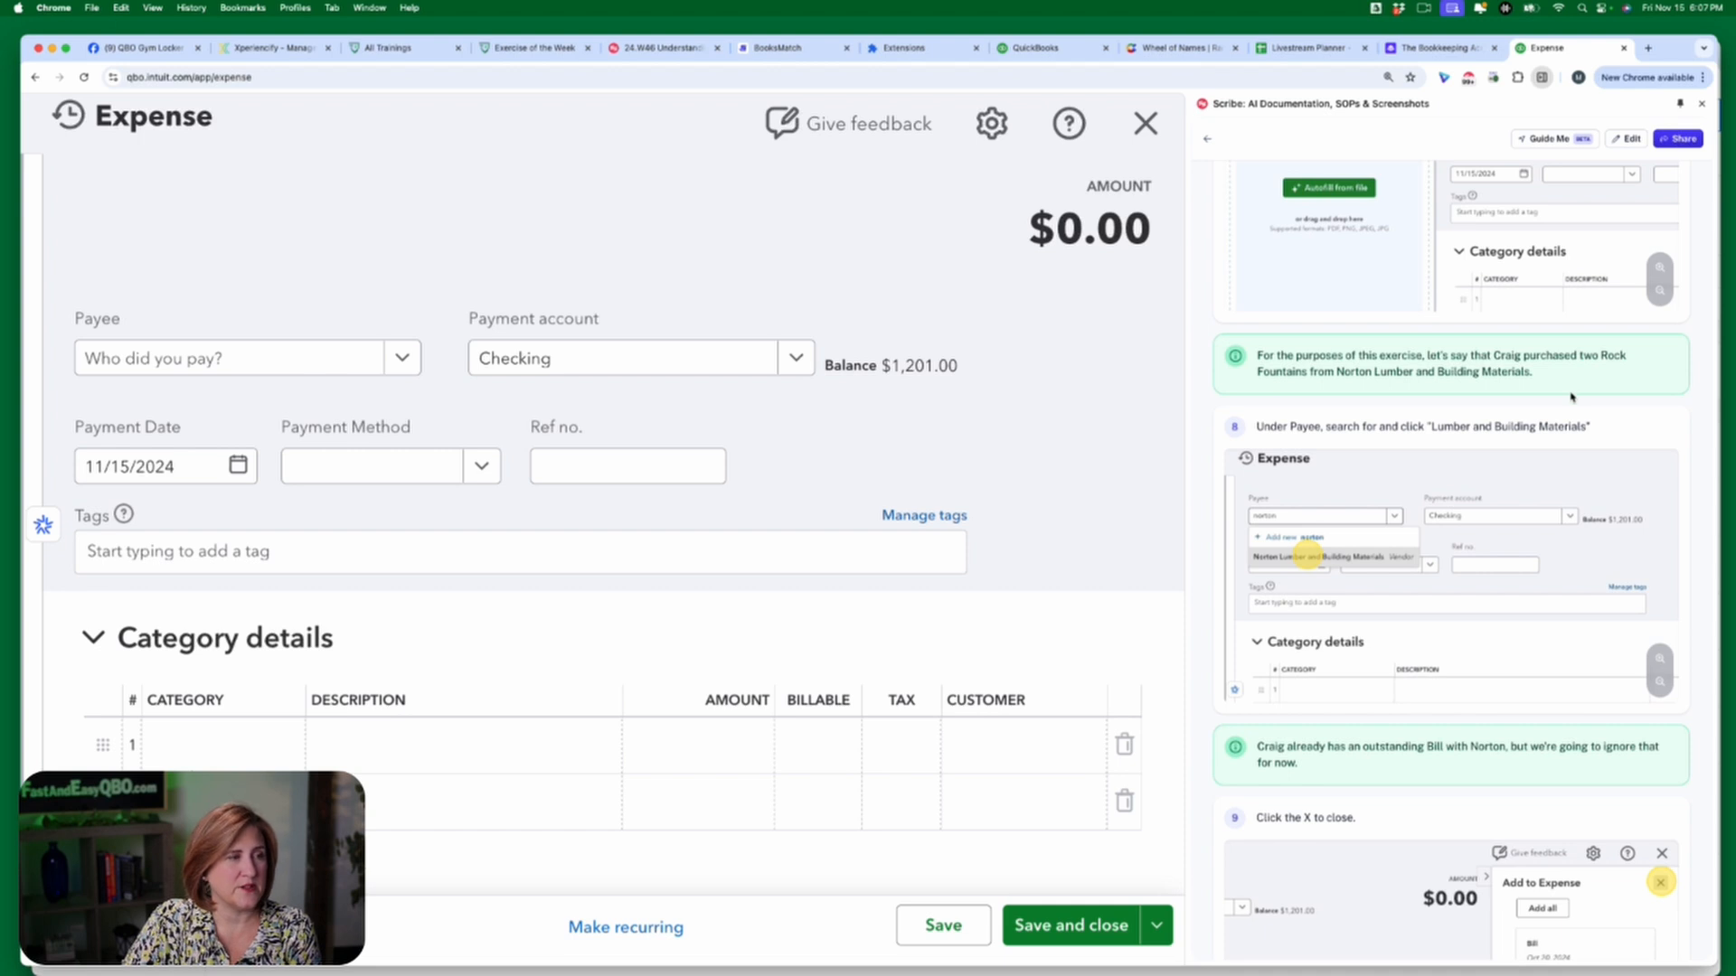
scroll(1571, 398, "down", 1)
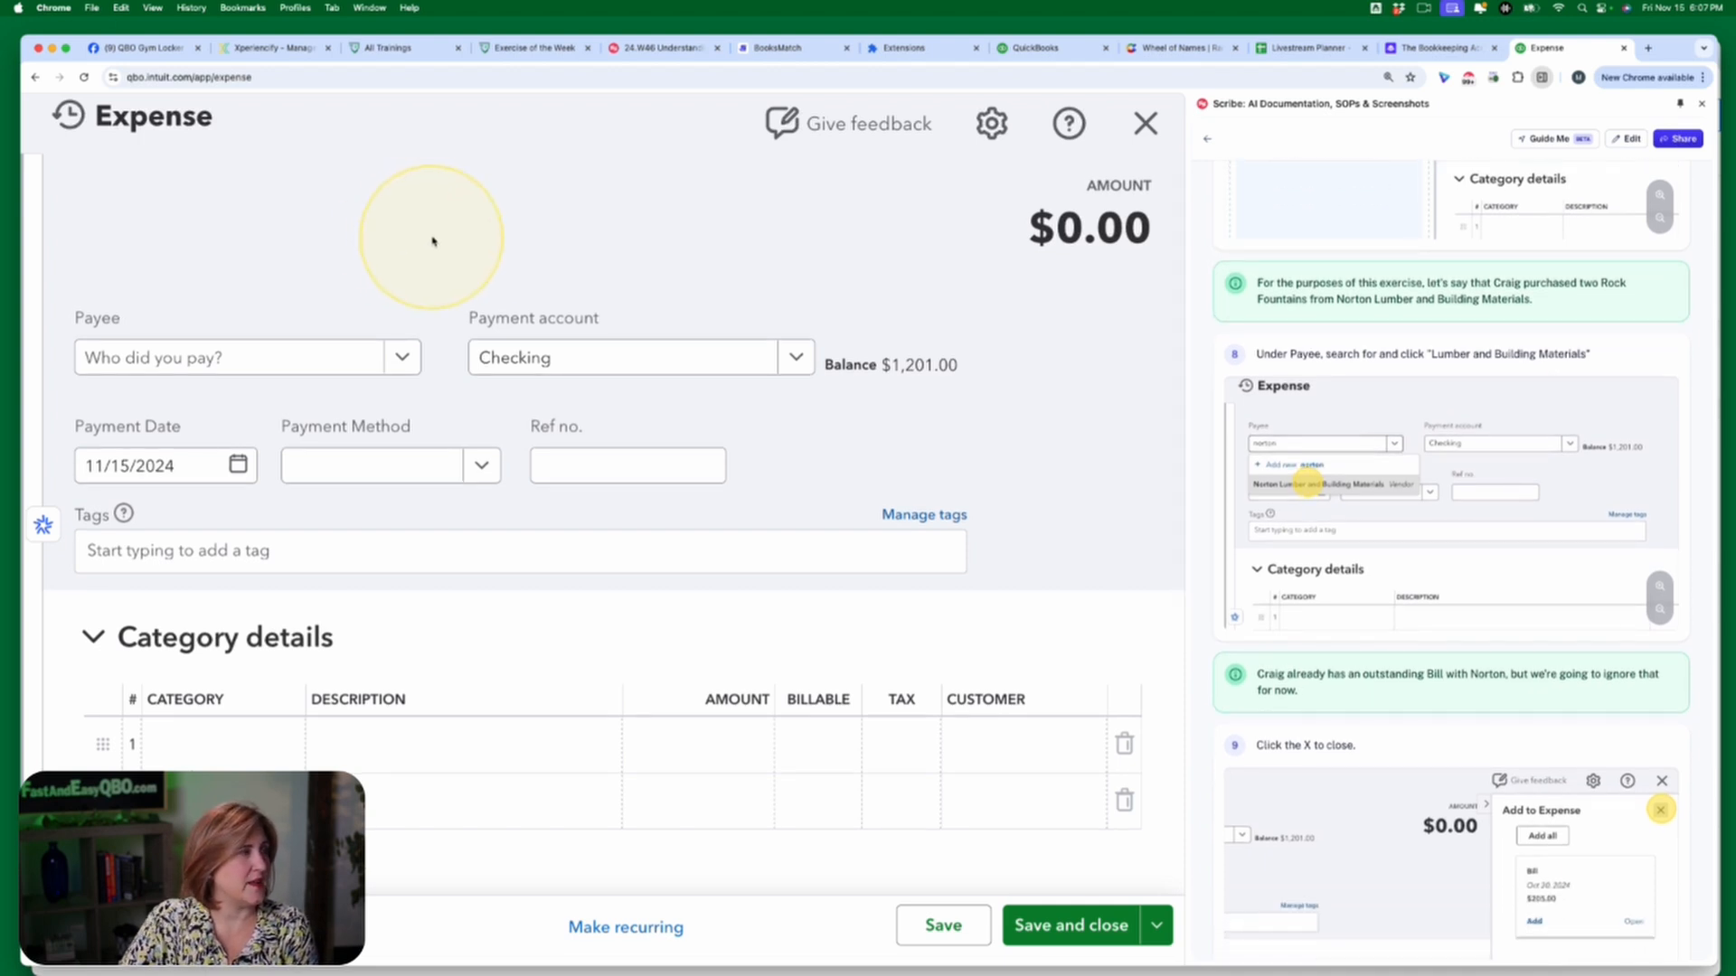
scroll(350, 249, "down", 1)
scroll(350, 249, "down", 1)
left_click(210, 293)
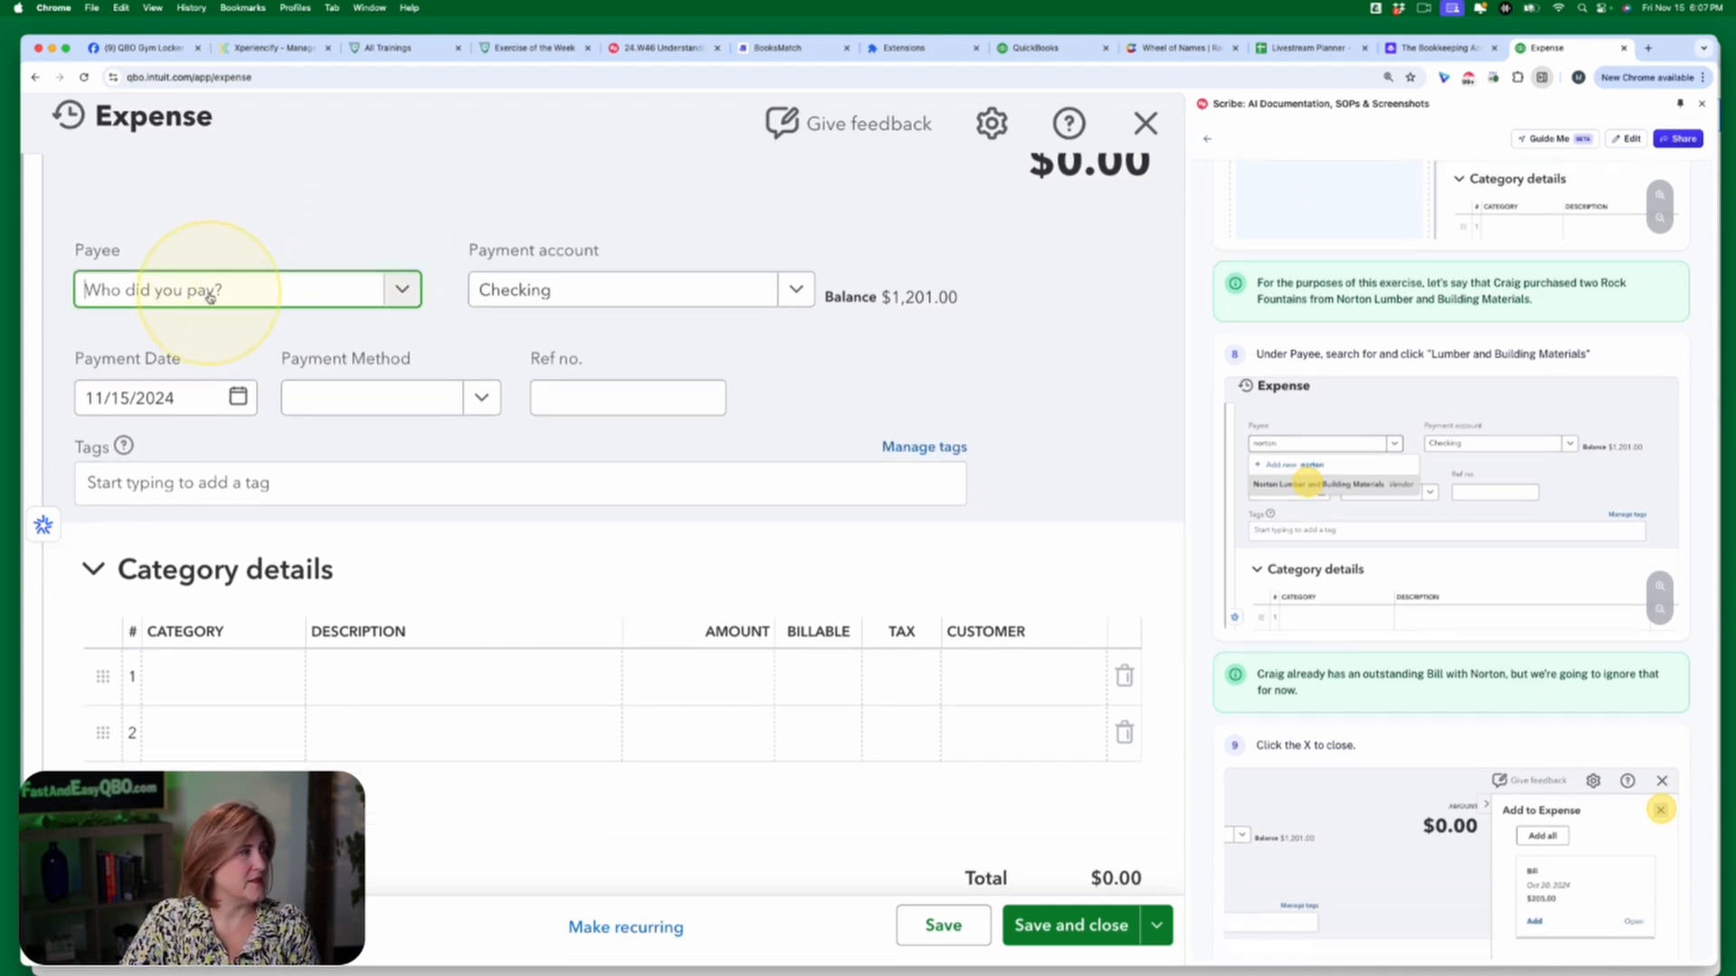
type("n")
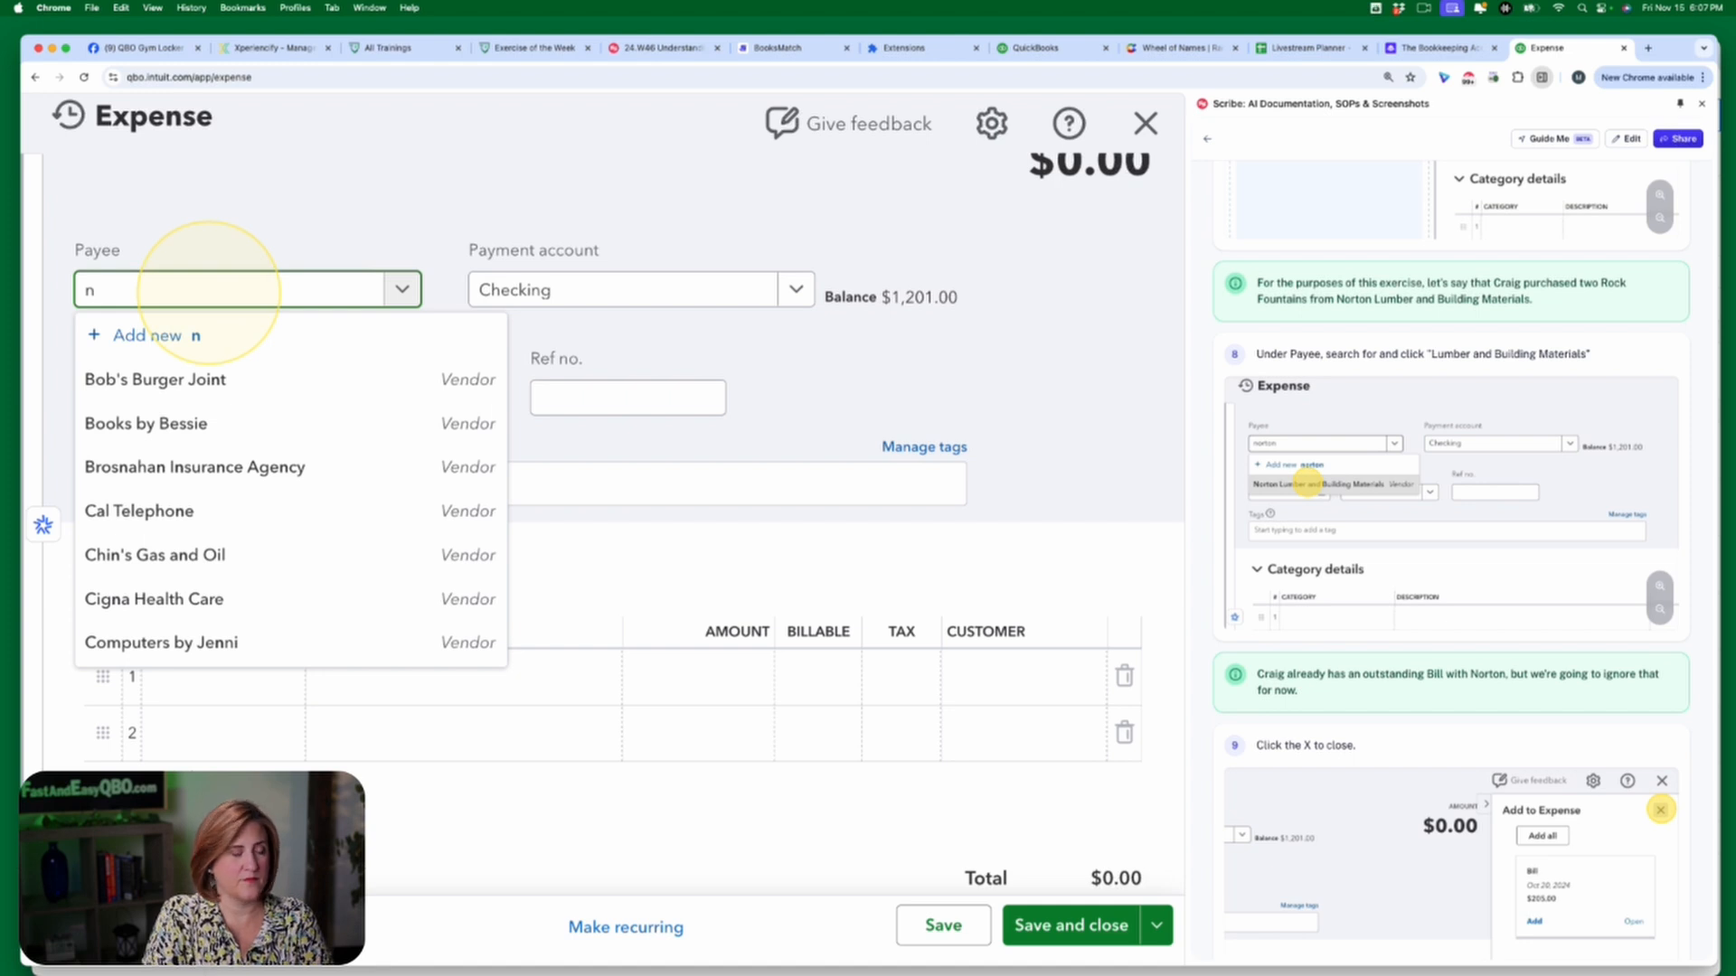
type("orton")
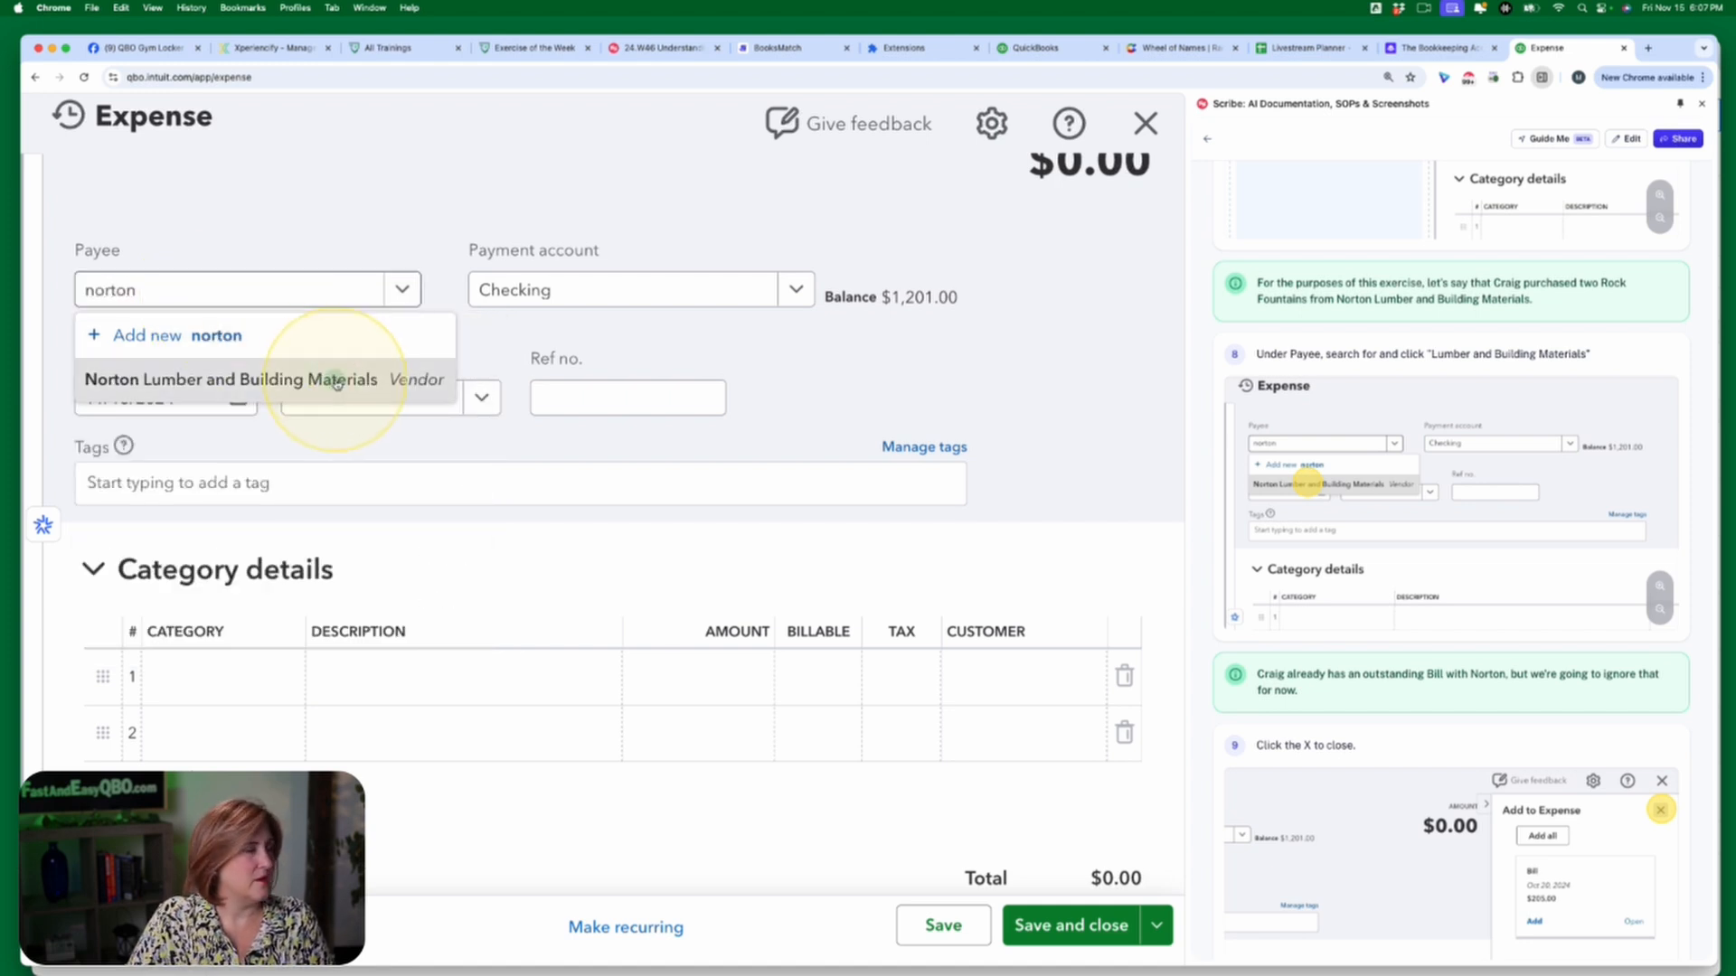
left_click(340, 378)
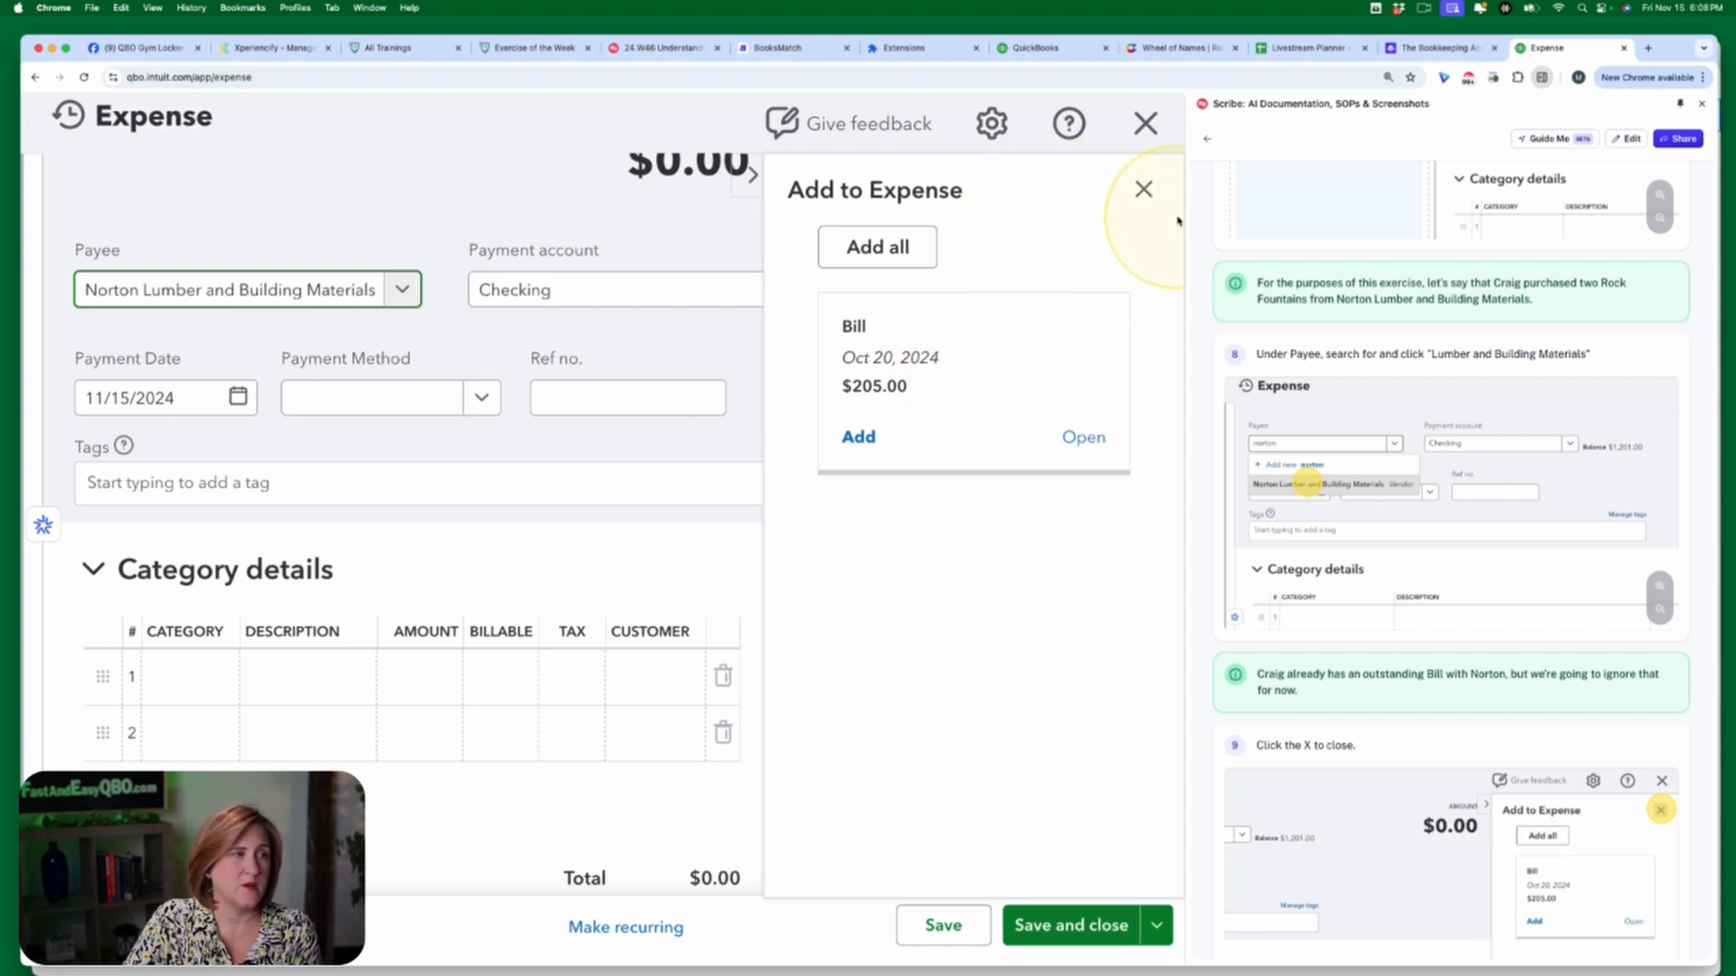
left_click(1144, 190)
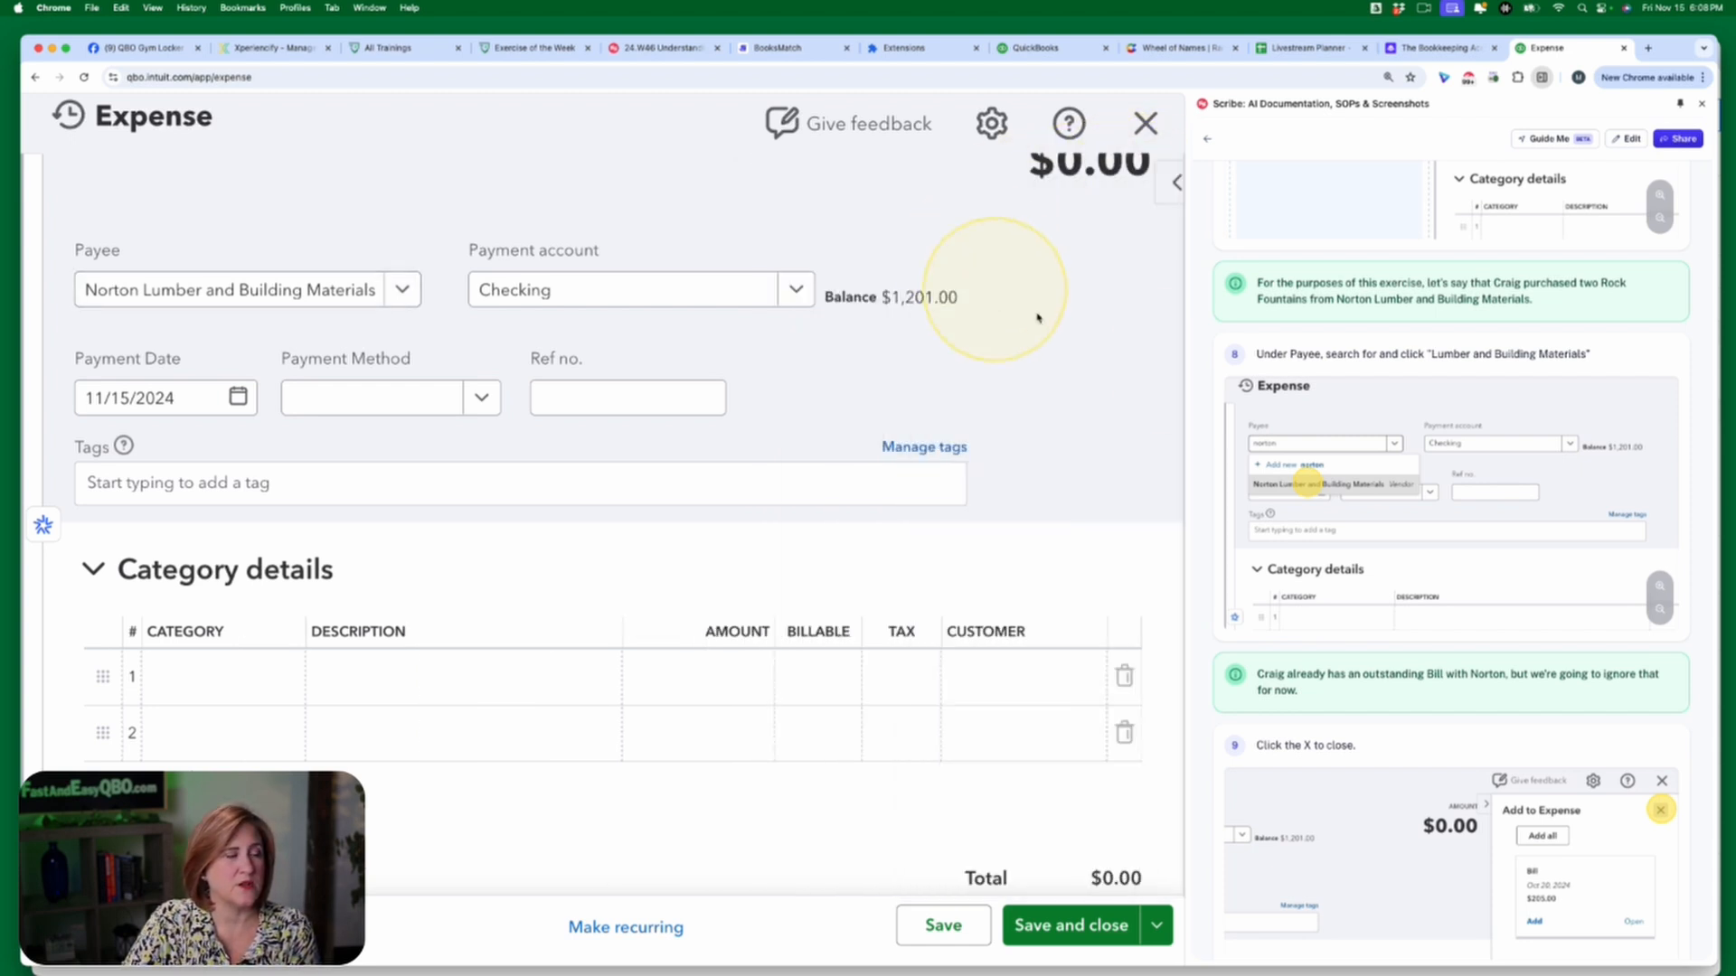
- Read the guide's note on Category details versus Item details, and expand the expense's Item details section
scroll(1369, 558, "down", 5)
scroll(1369, 557, "down", 5)
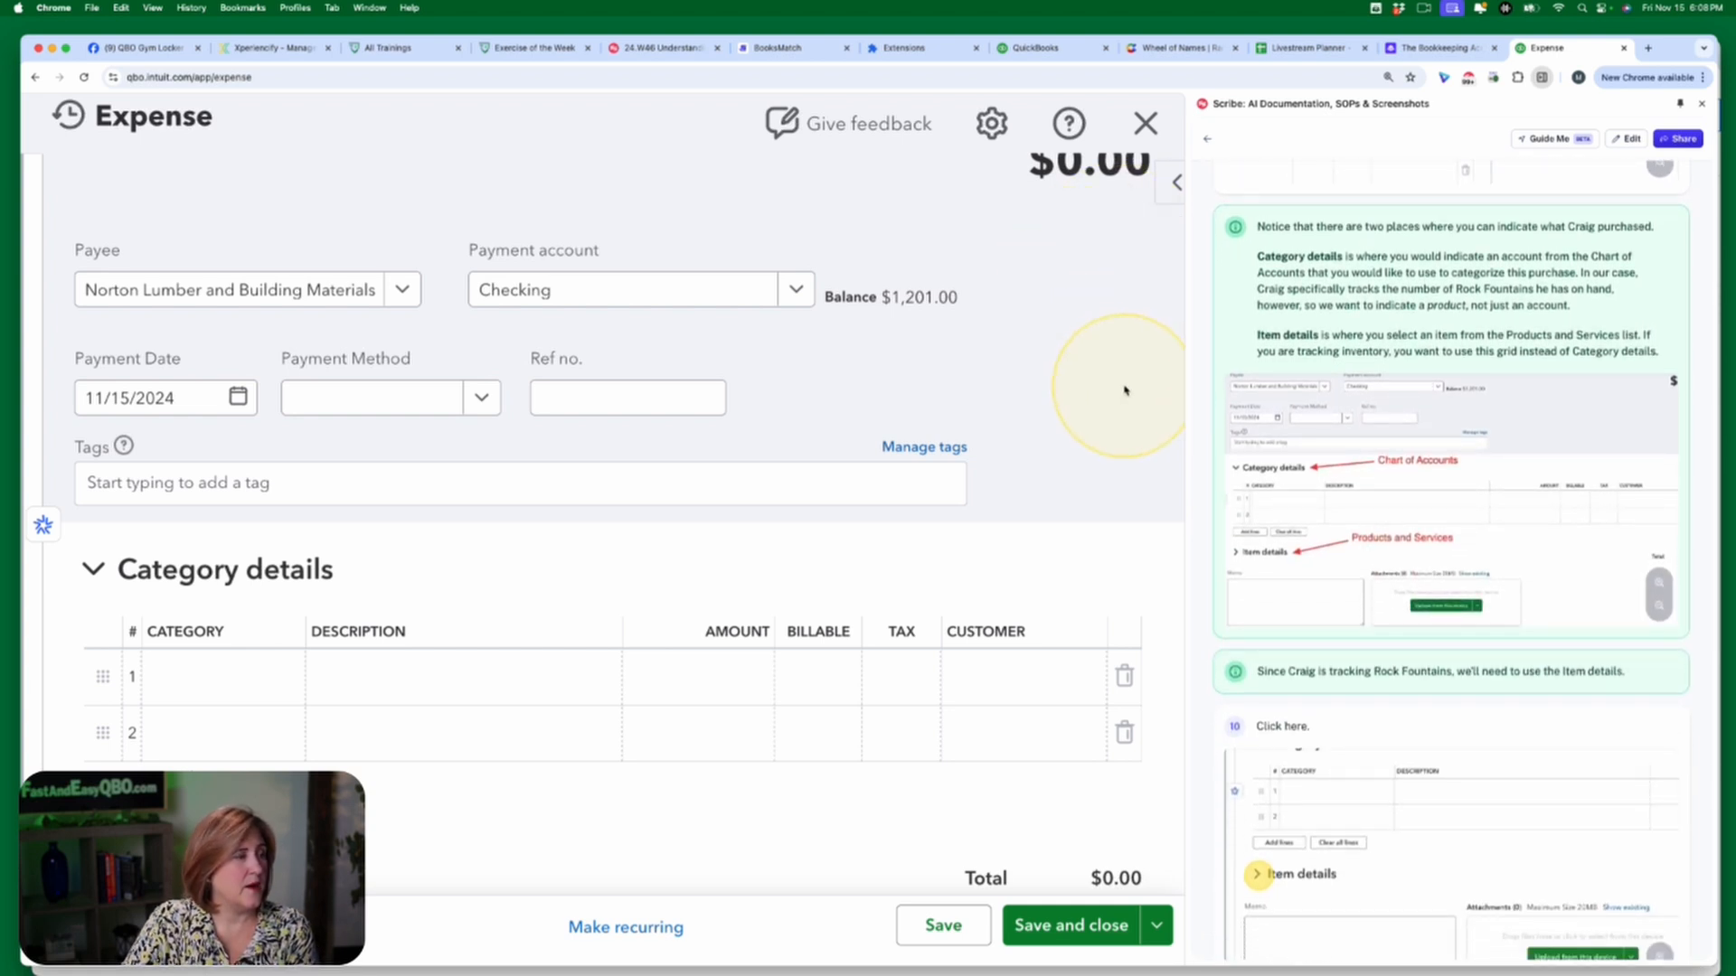
scroll(1125, 389, "down", 3)
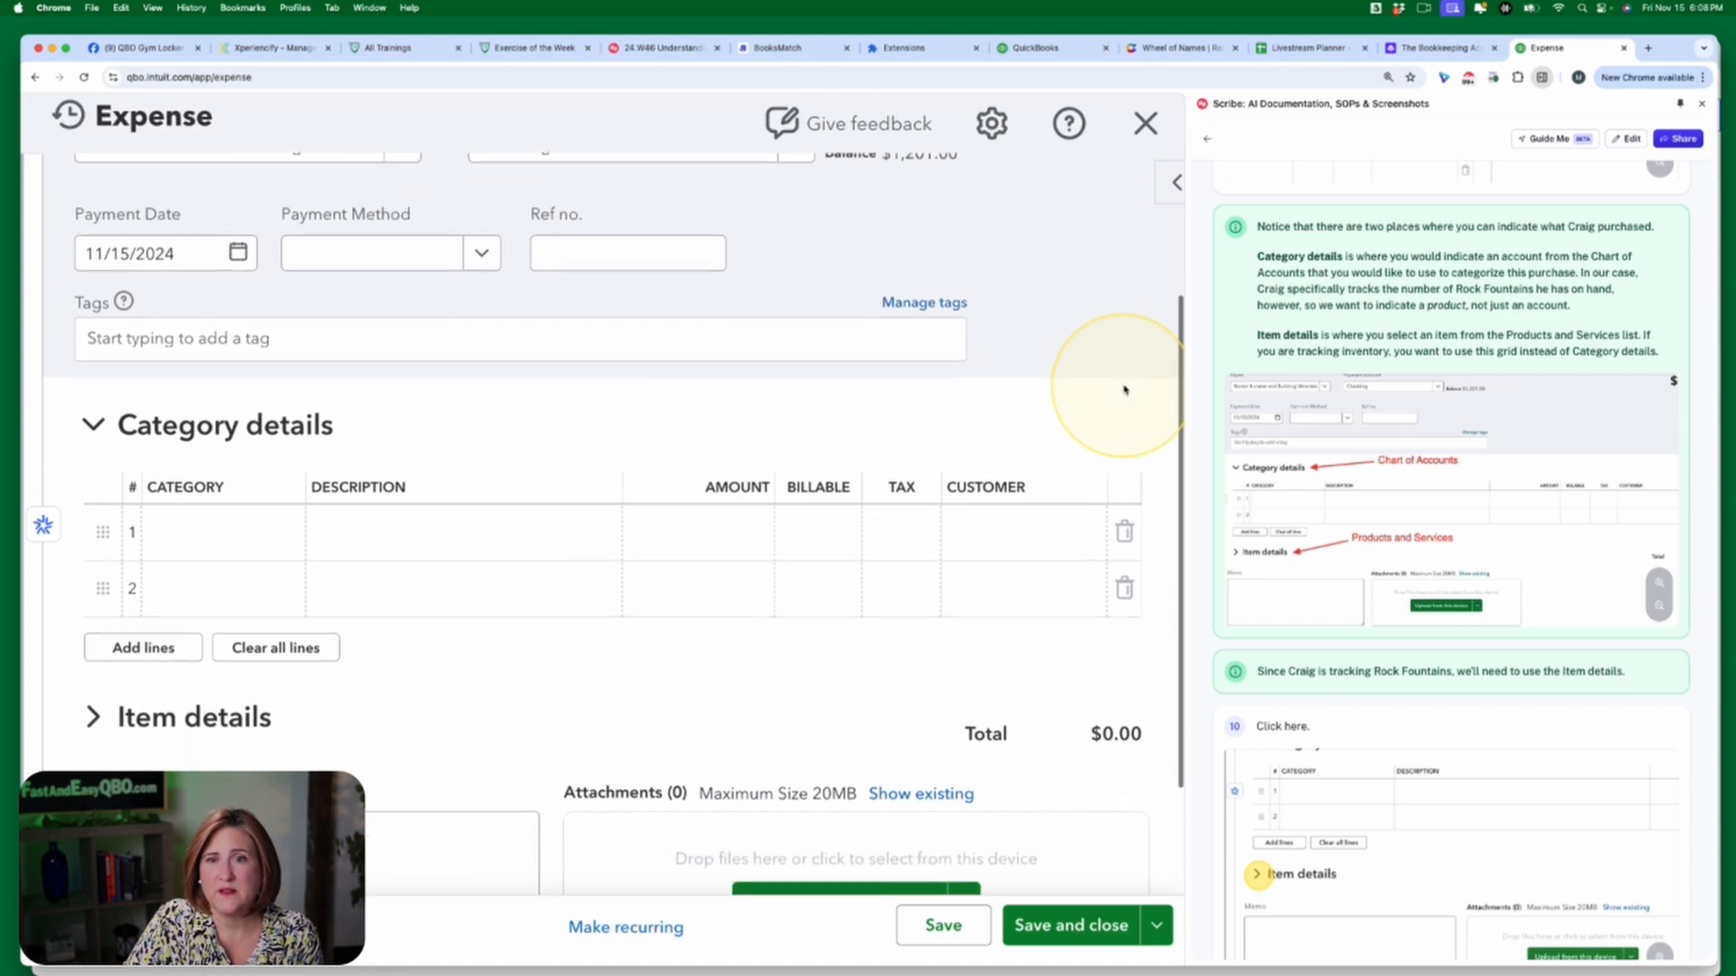
scroll(1125, 390, "down", 1)
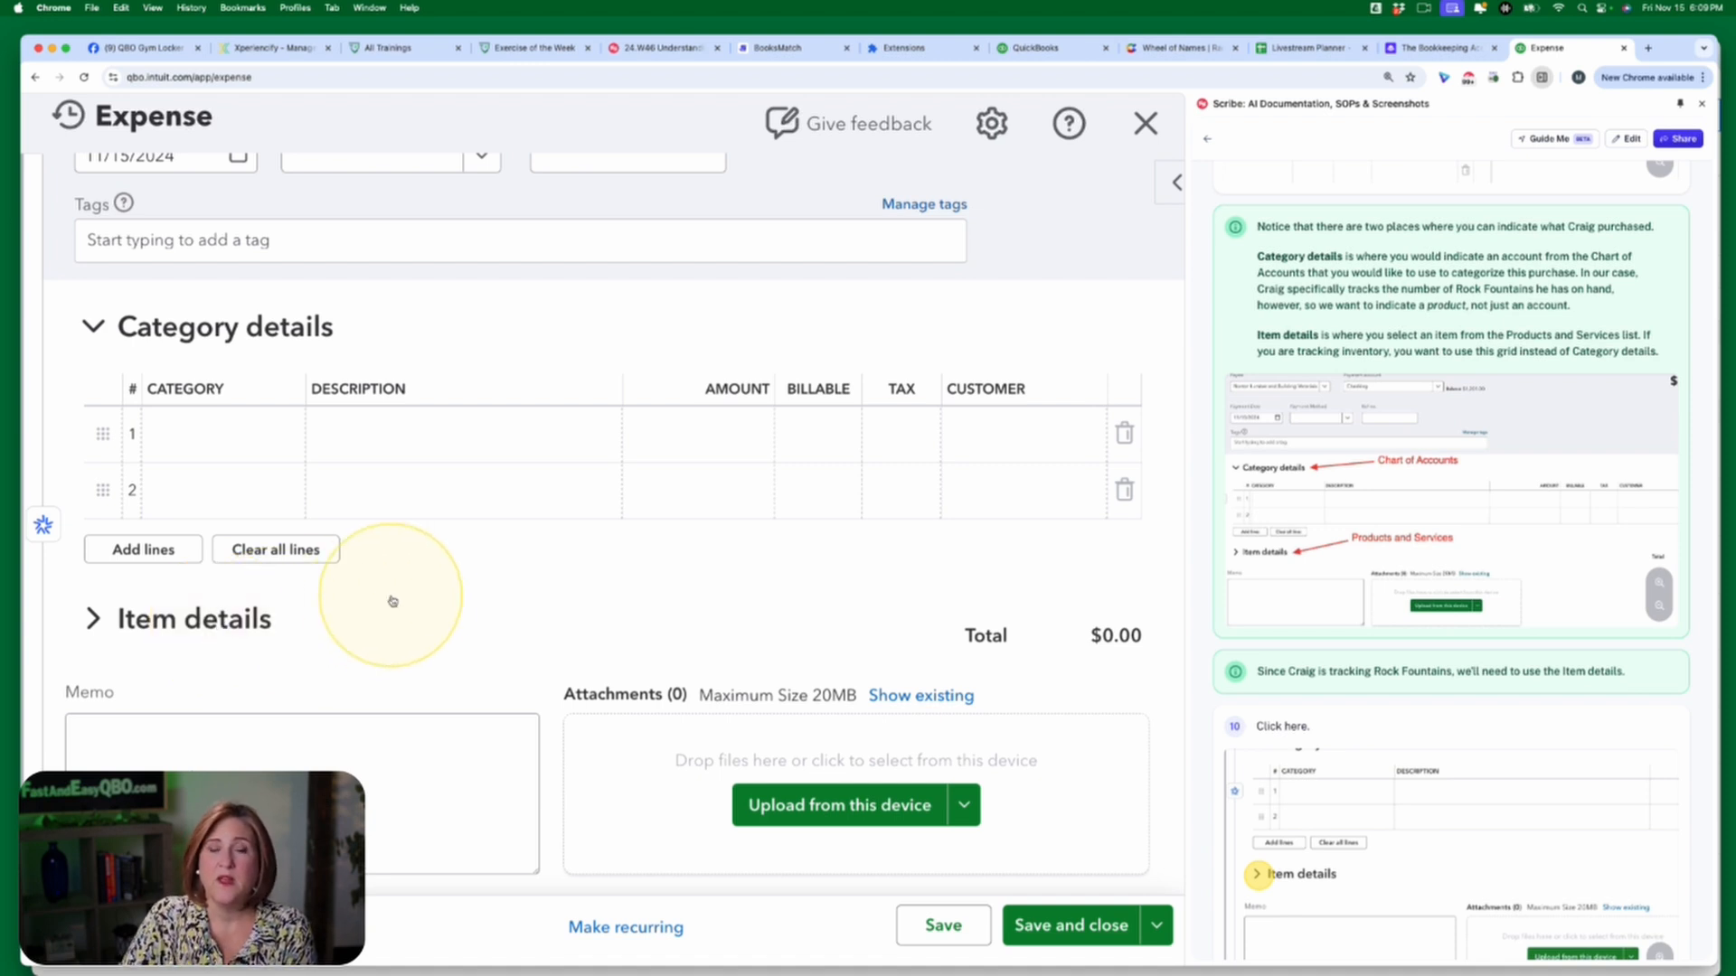
scroll(411, 608, "down", 1)
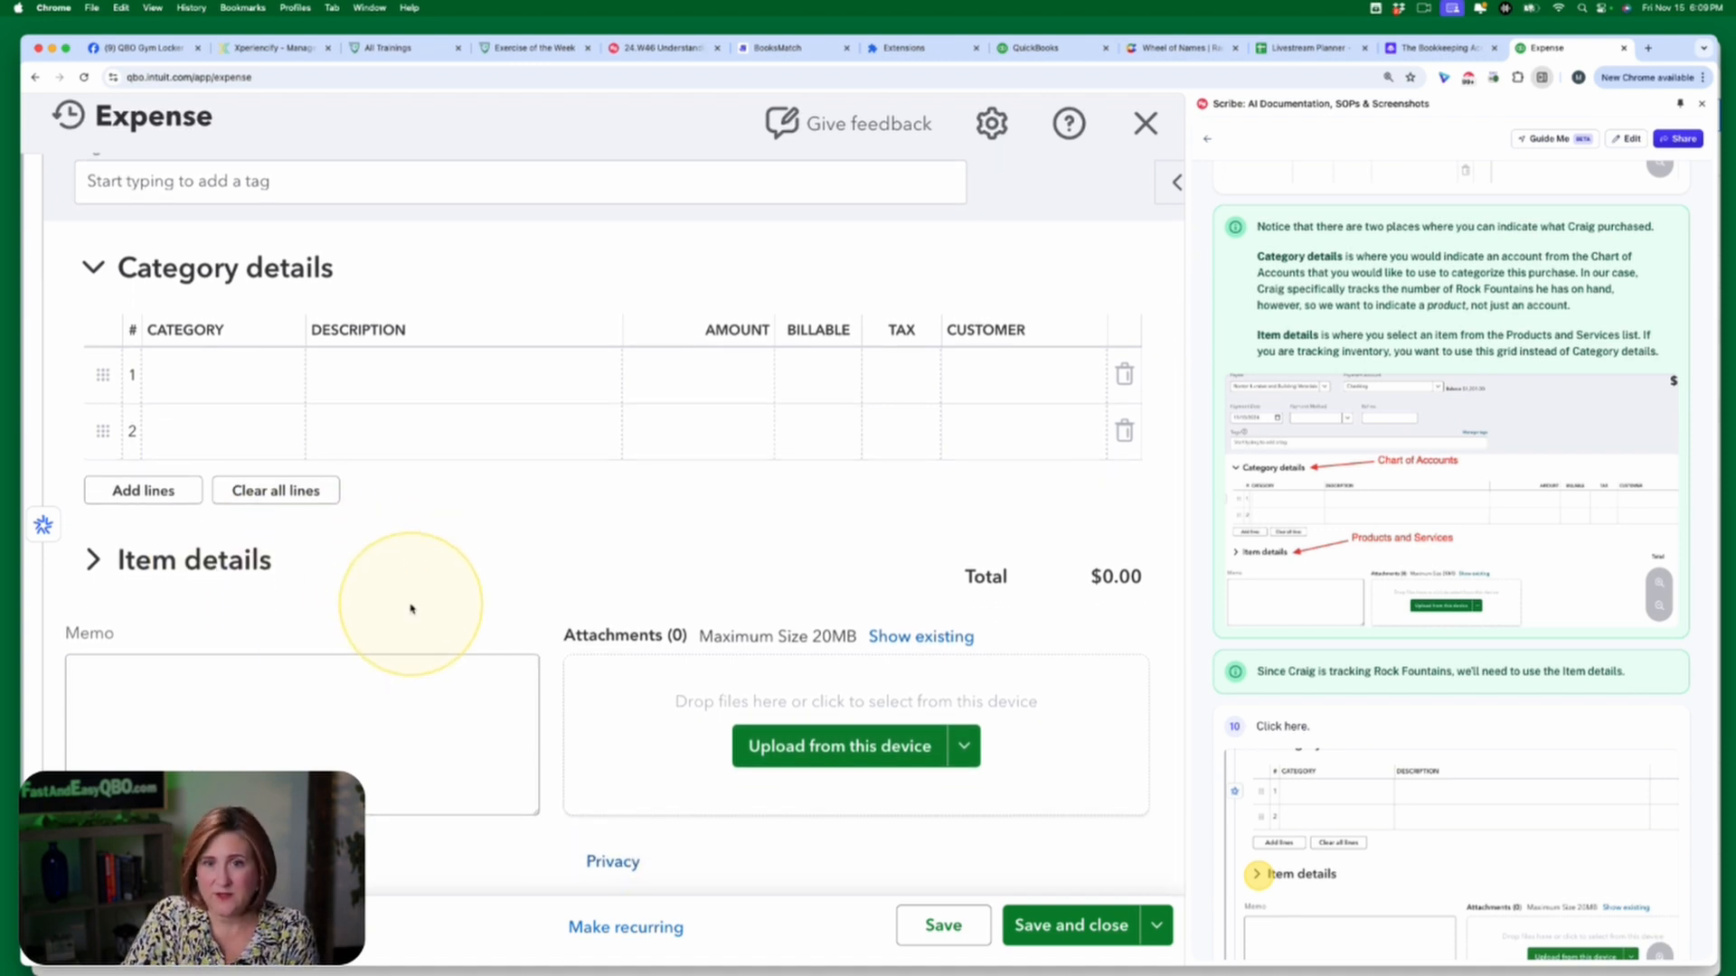
left_click(101, 573)
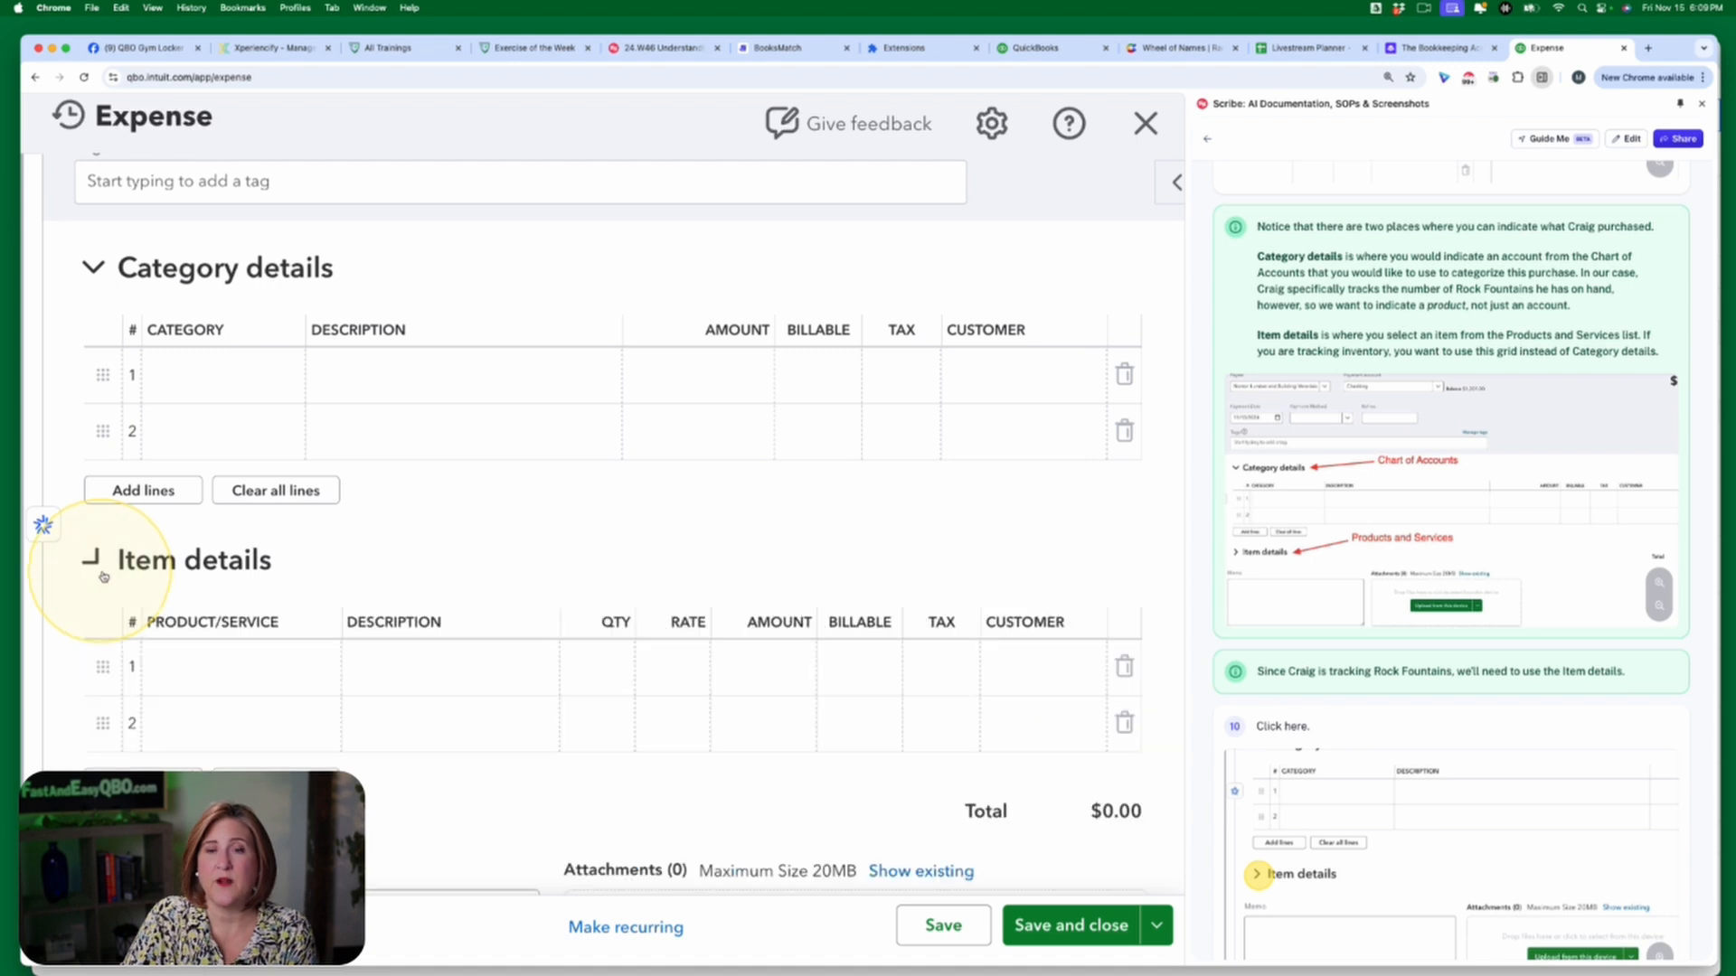
scroll(427, 567, "down", 2)
scroll(428, 567, "down", 1)
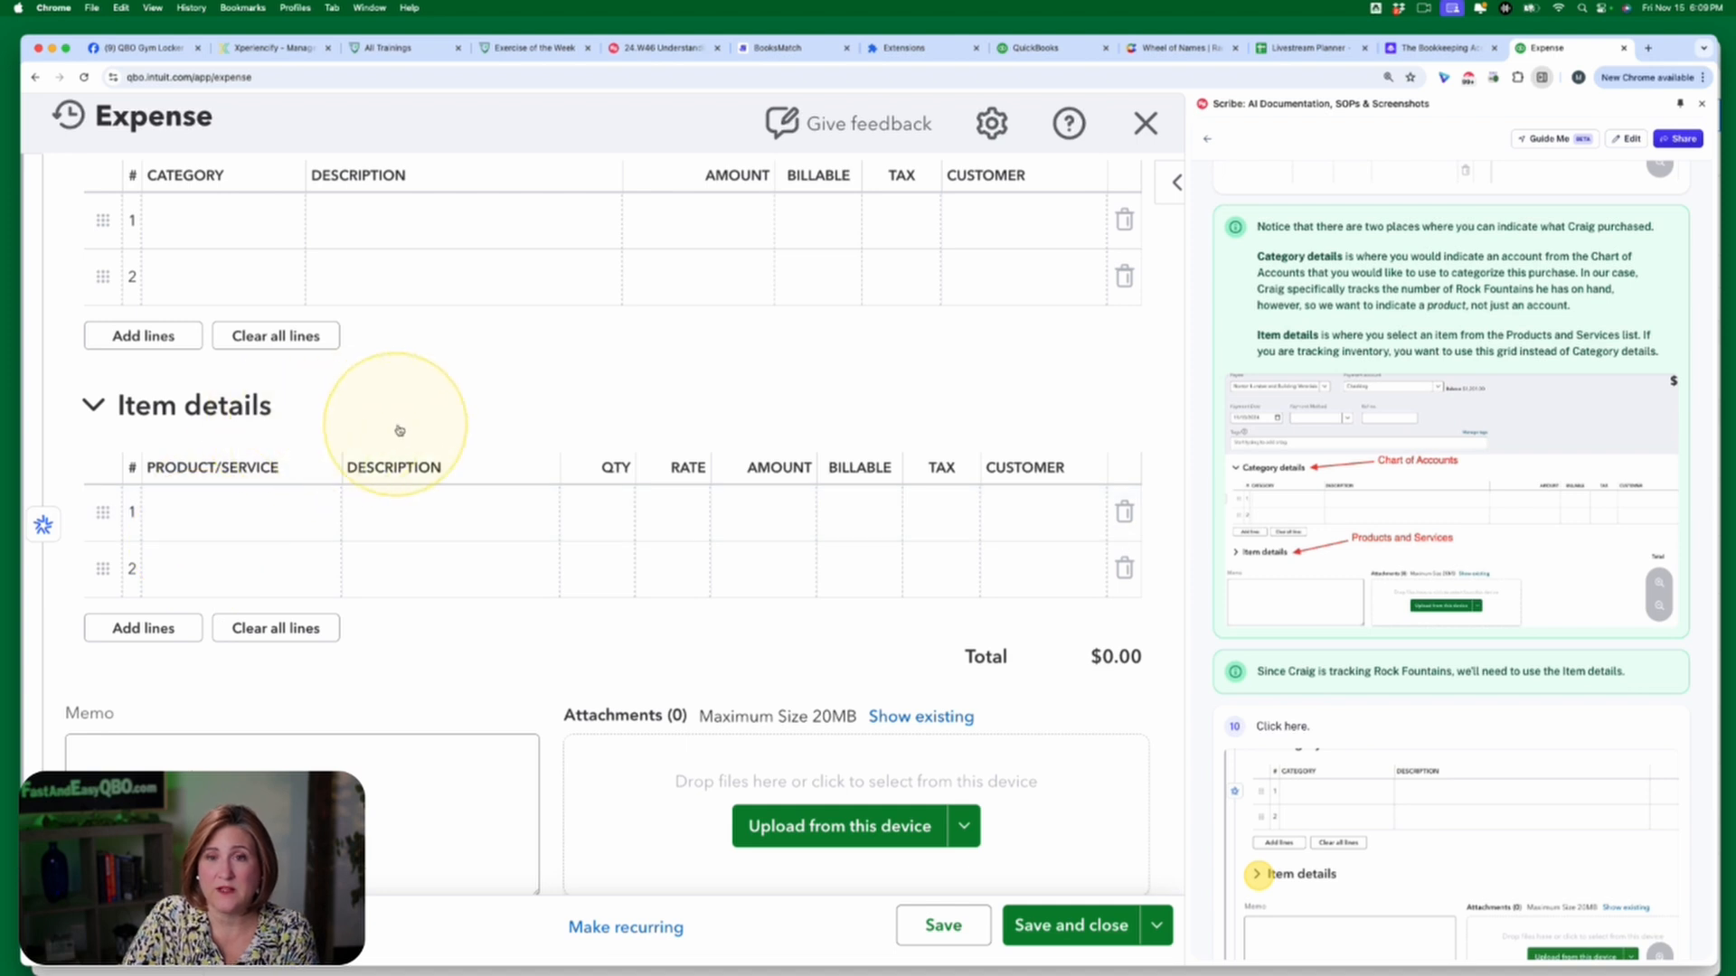
scroll(501, 397, "up", 1)
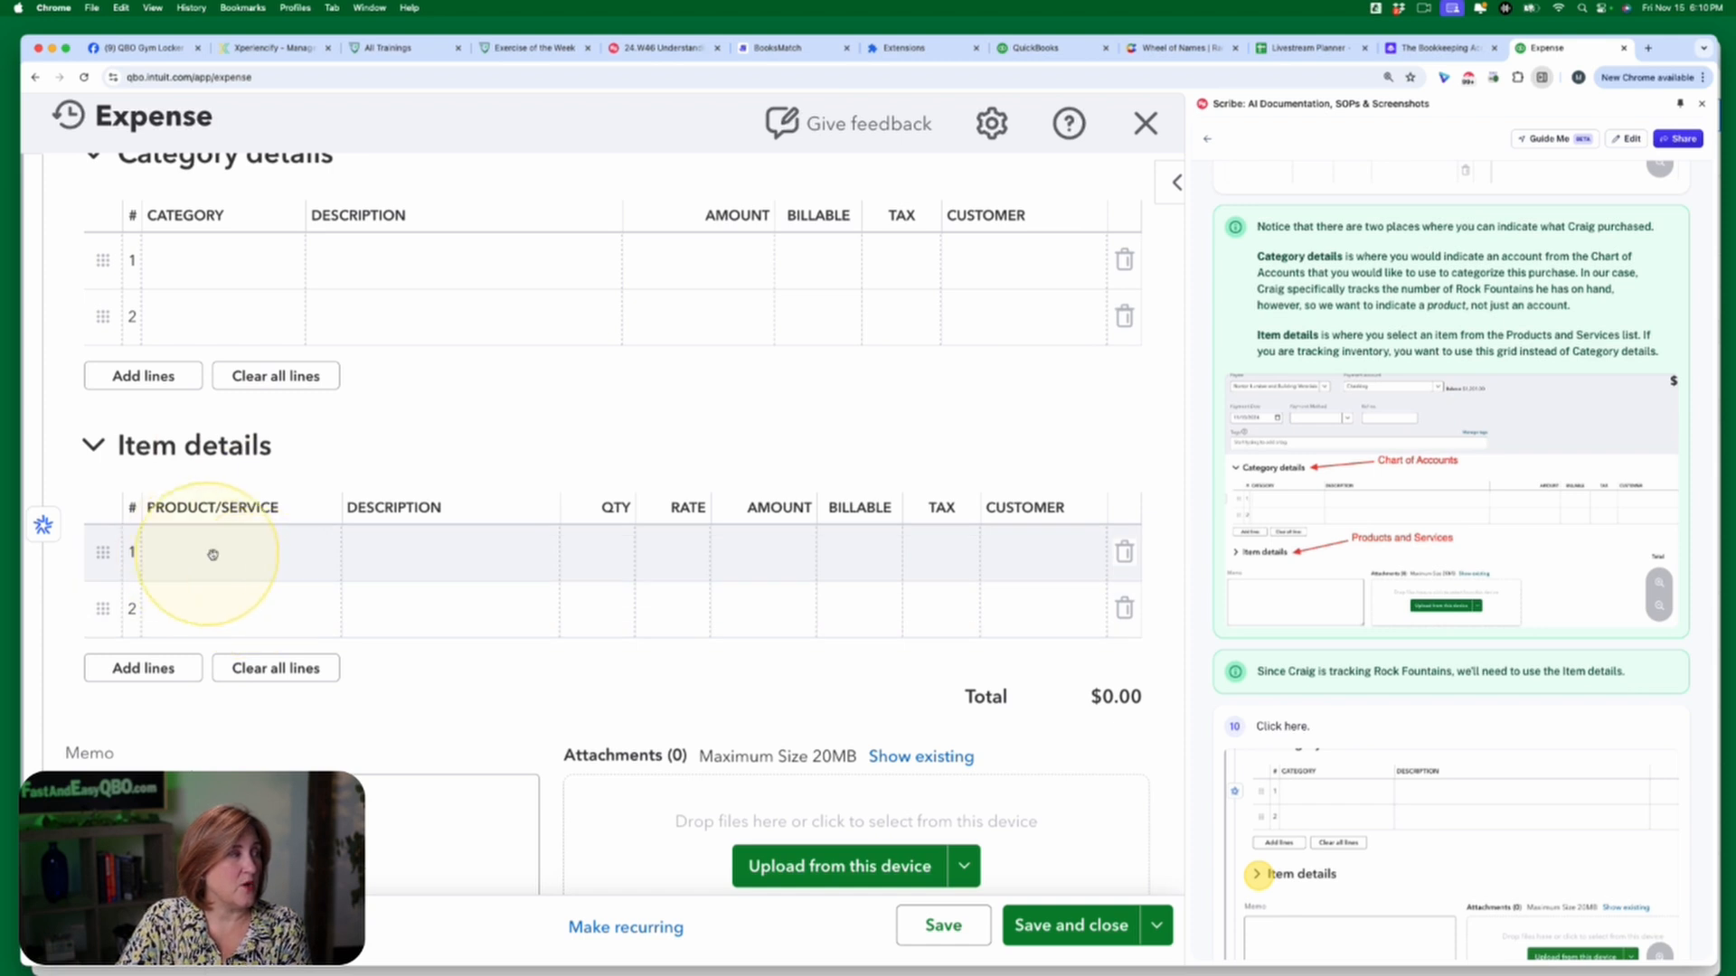
- Add the Rock Fountain product to the first item line with a quantity of 2
scroll(1447, 699, "down", 5)
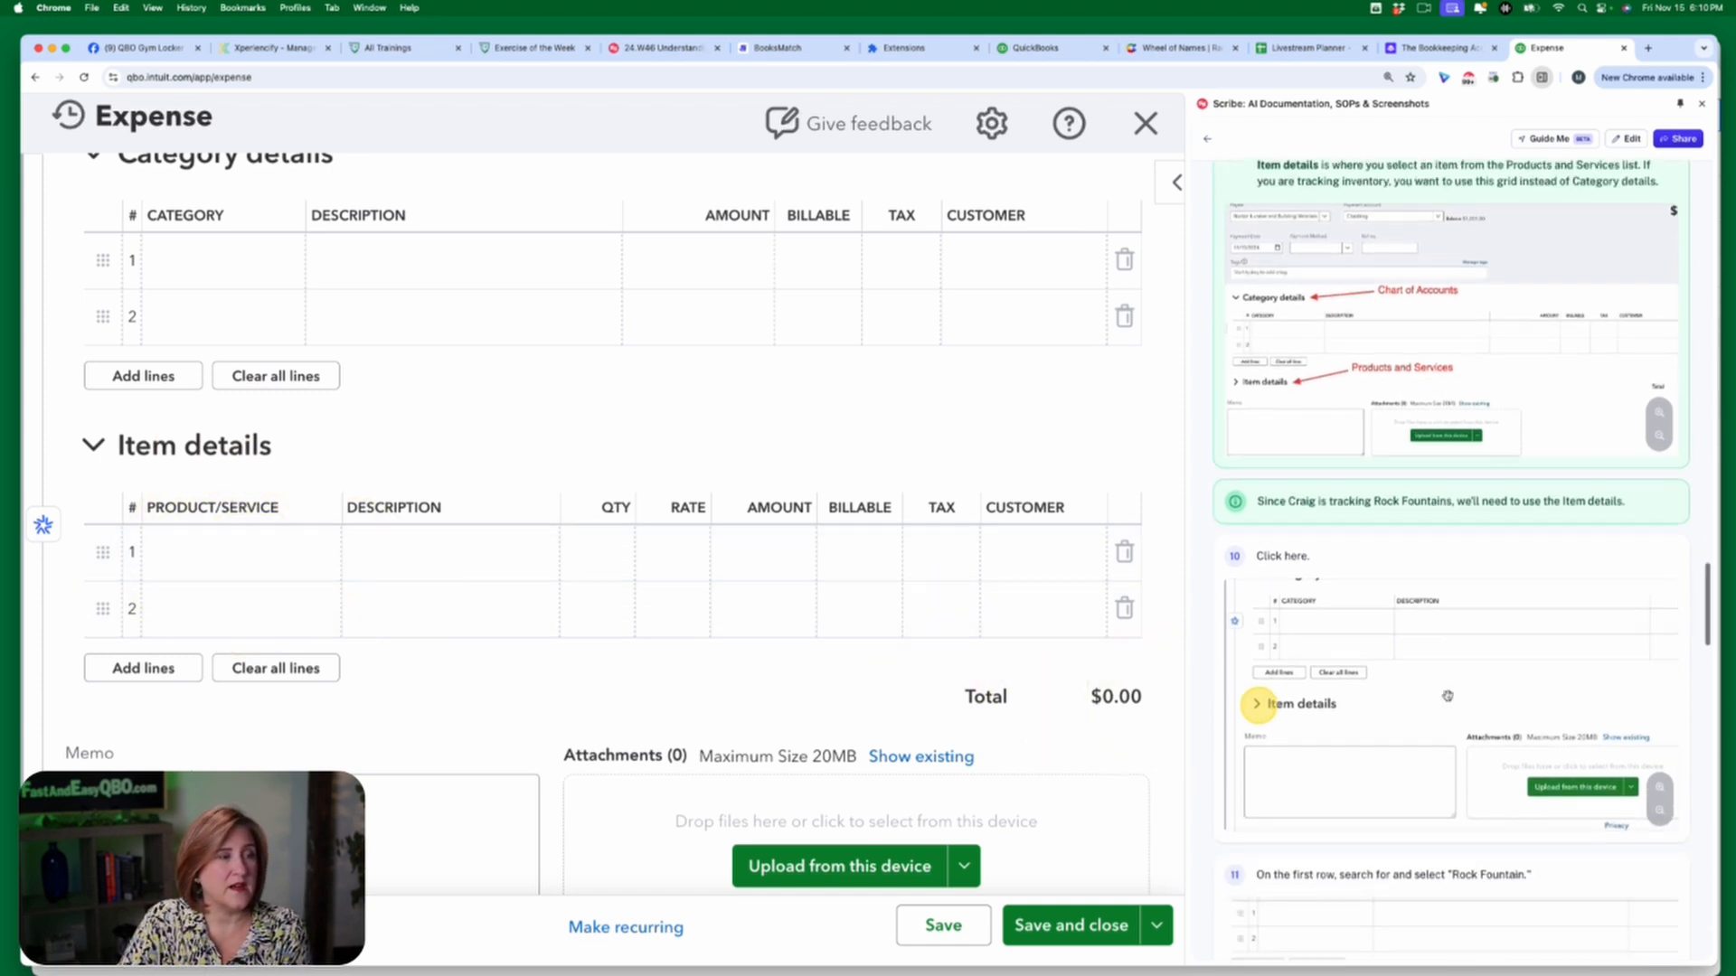
left_click(263, 559)
type("rock")
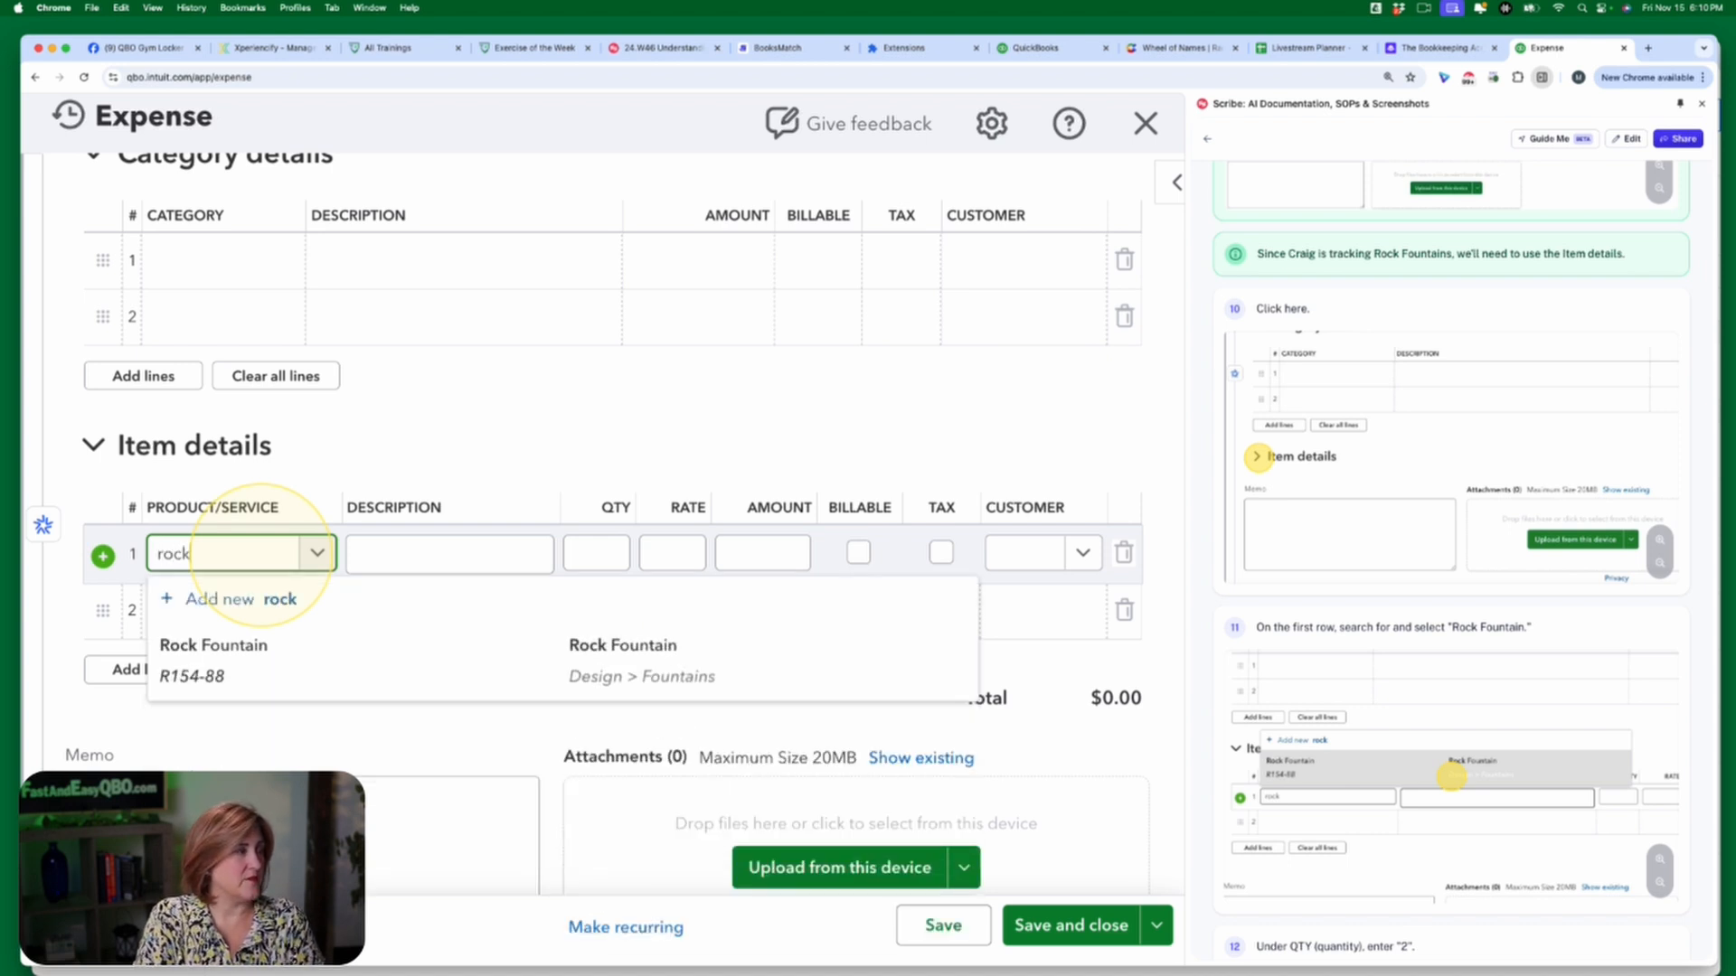
left_click(217, 646)
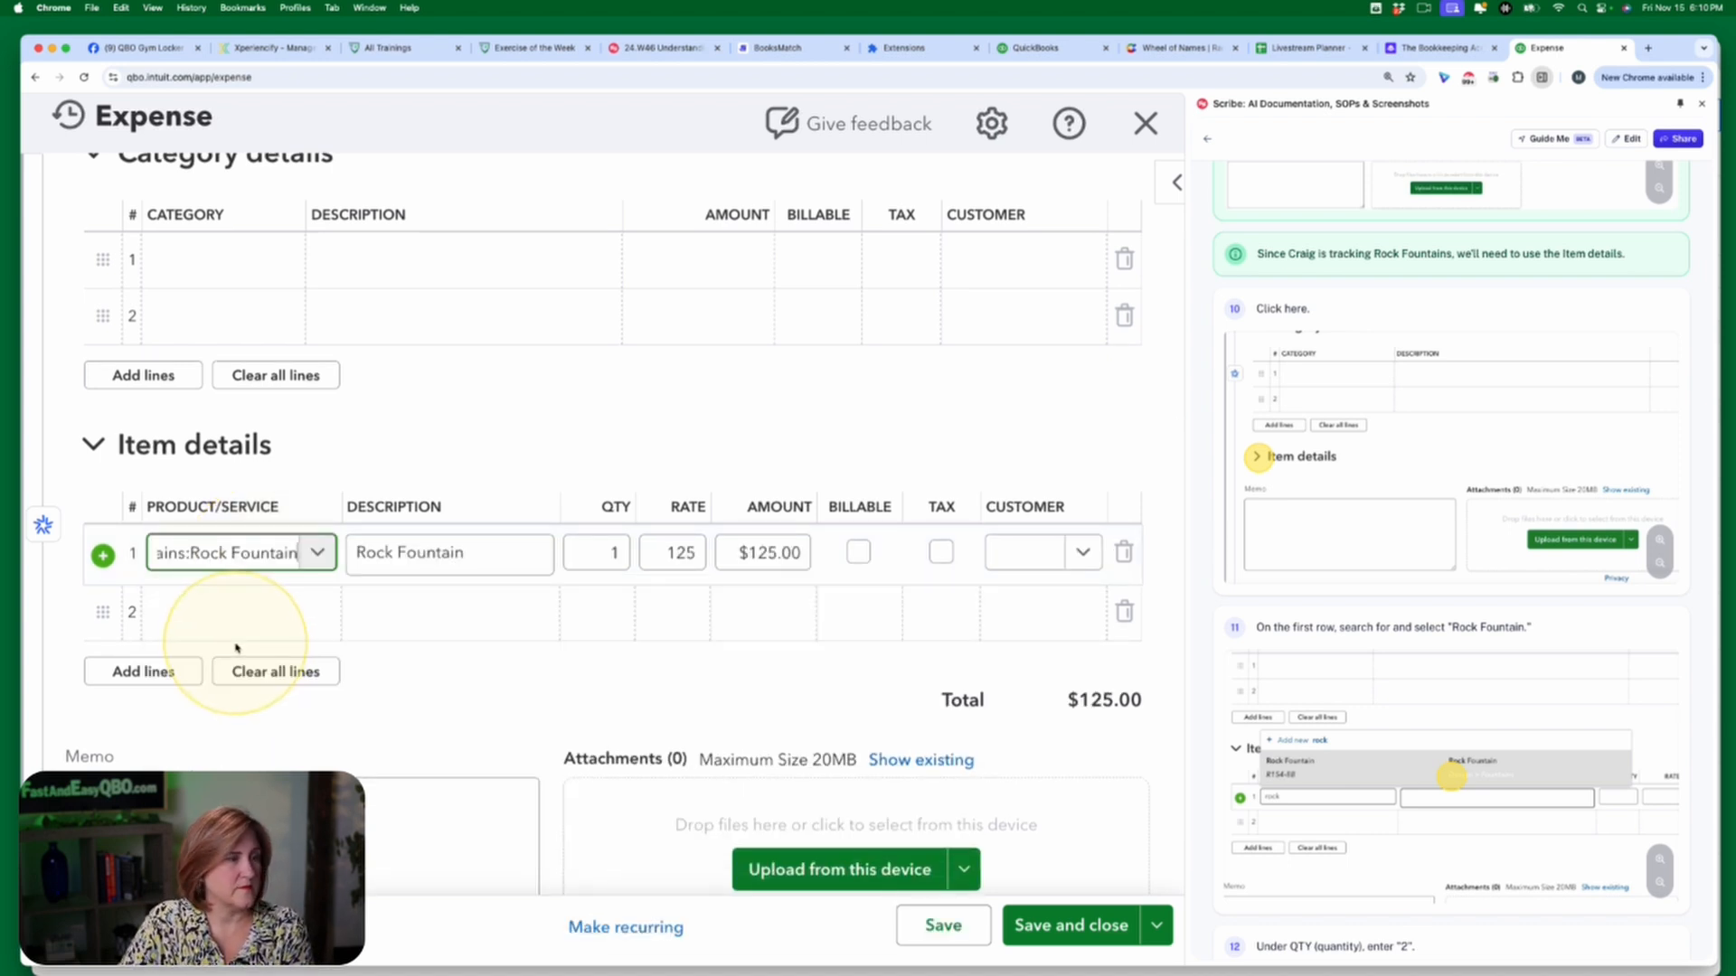
left_click(620, 554)
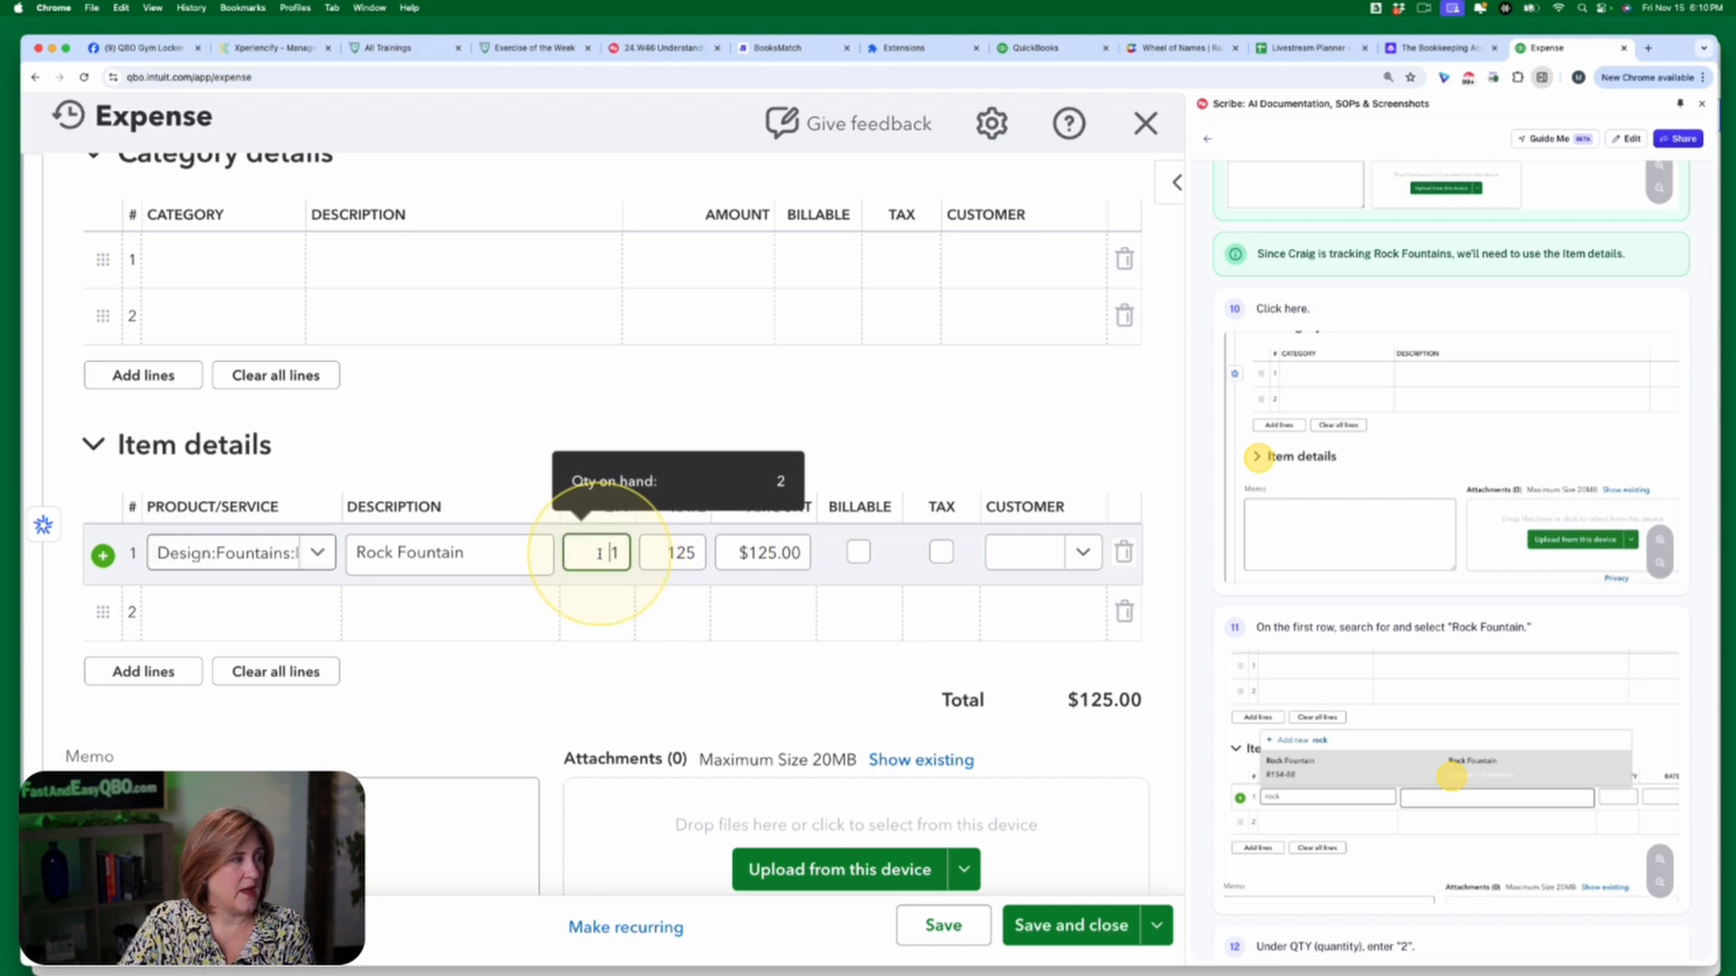
type("2")
key("Tab")
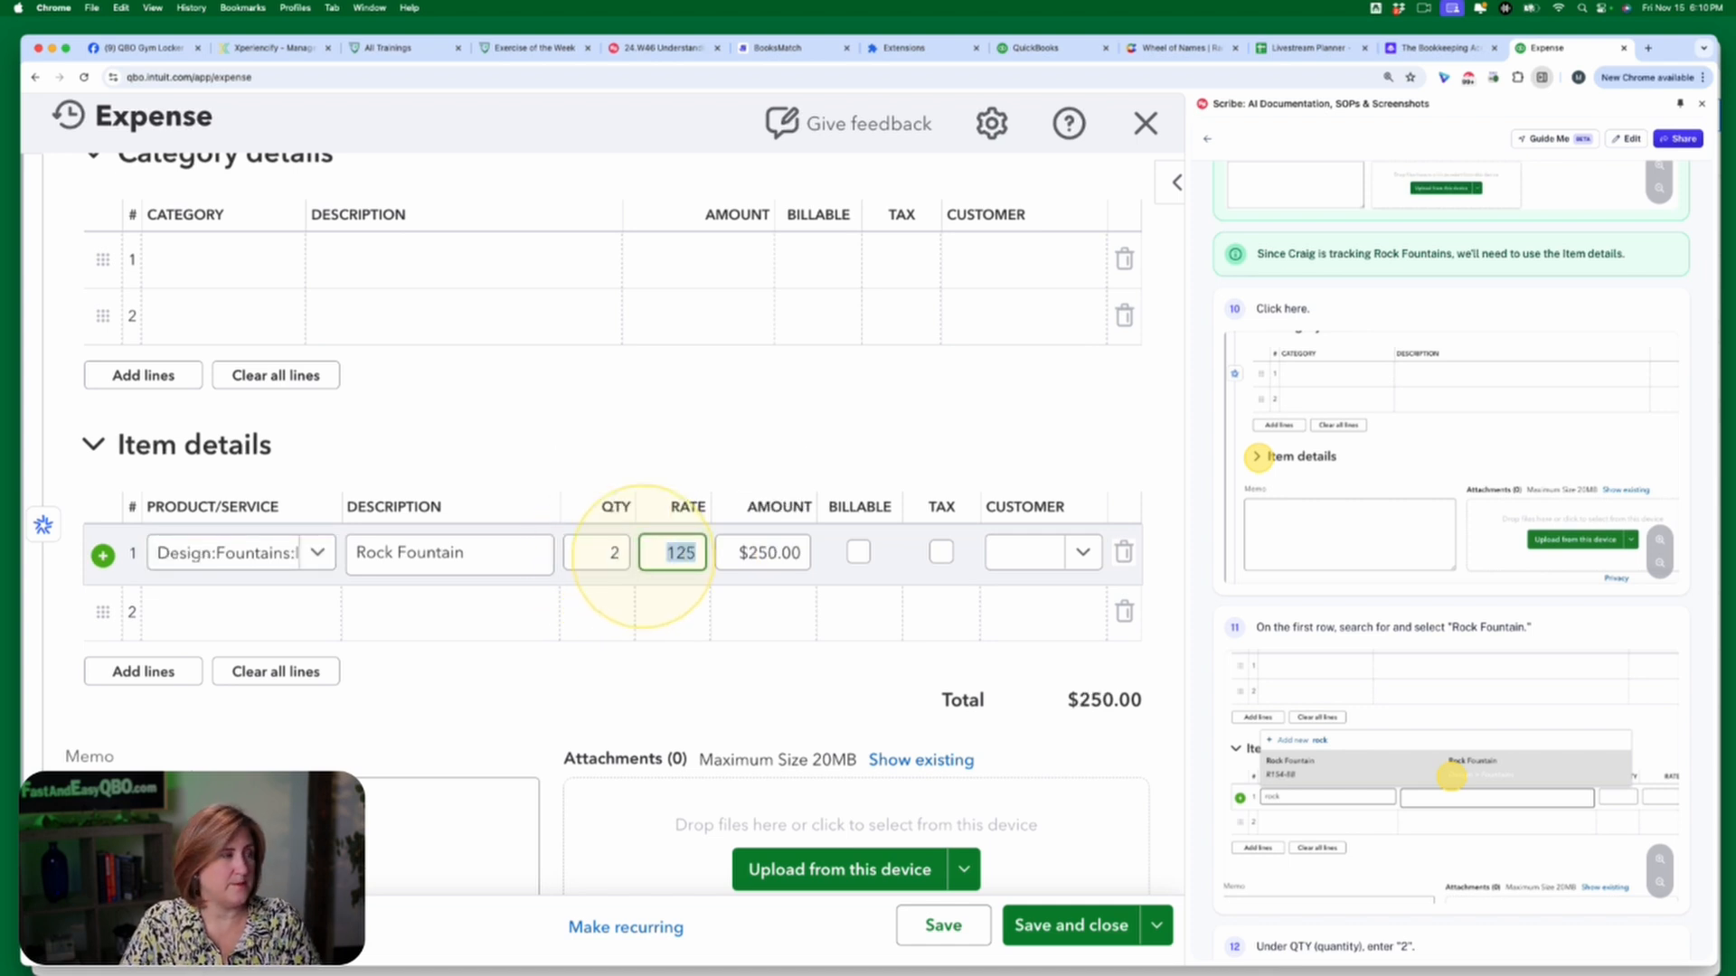
- Follow the guide's next instruction and save the Rock Fountain expense, keeping the form open
scroll(1438, 736, "down", 3)
scroll(1437, 736, "down", 5)
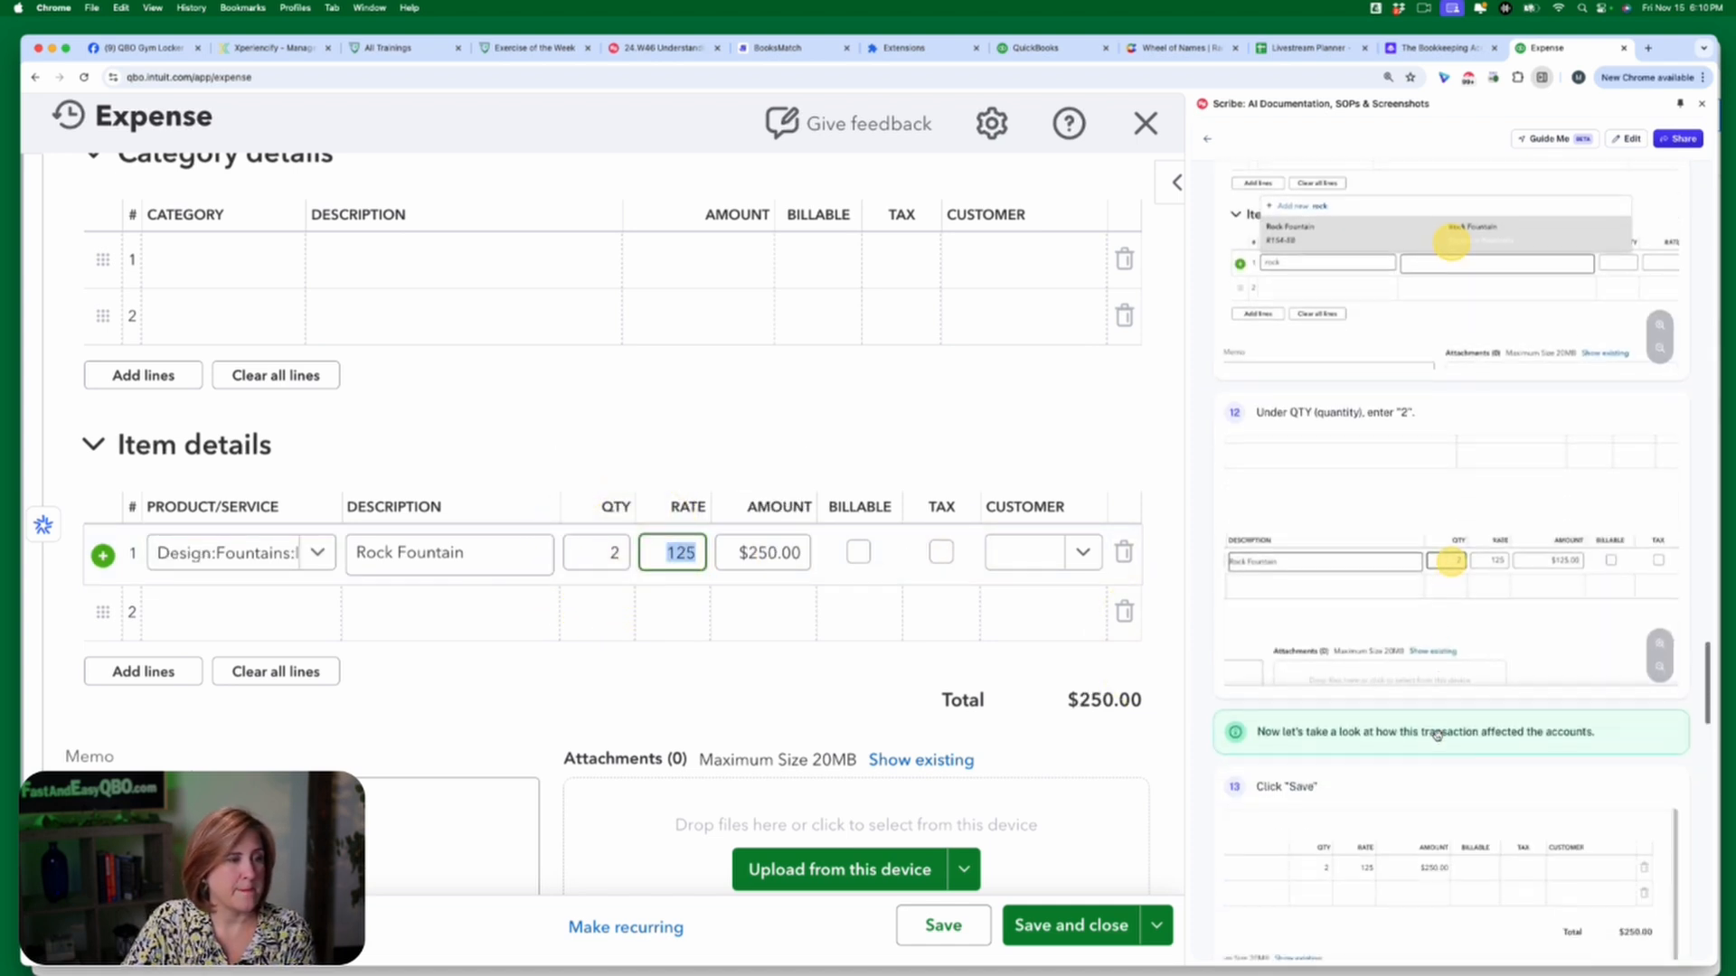
scroll(1438, 736, "down", 5)
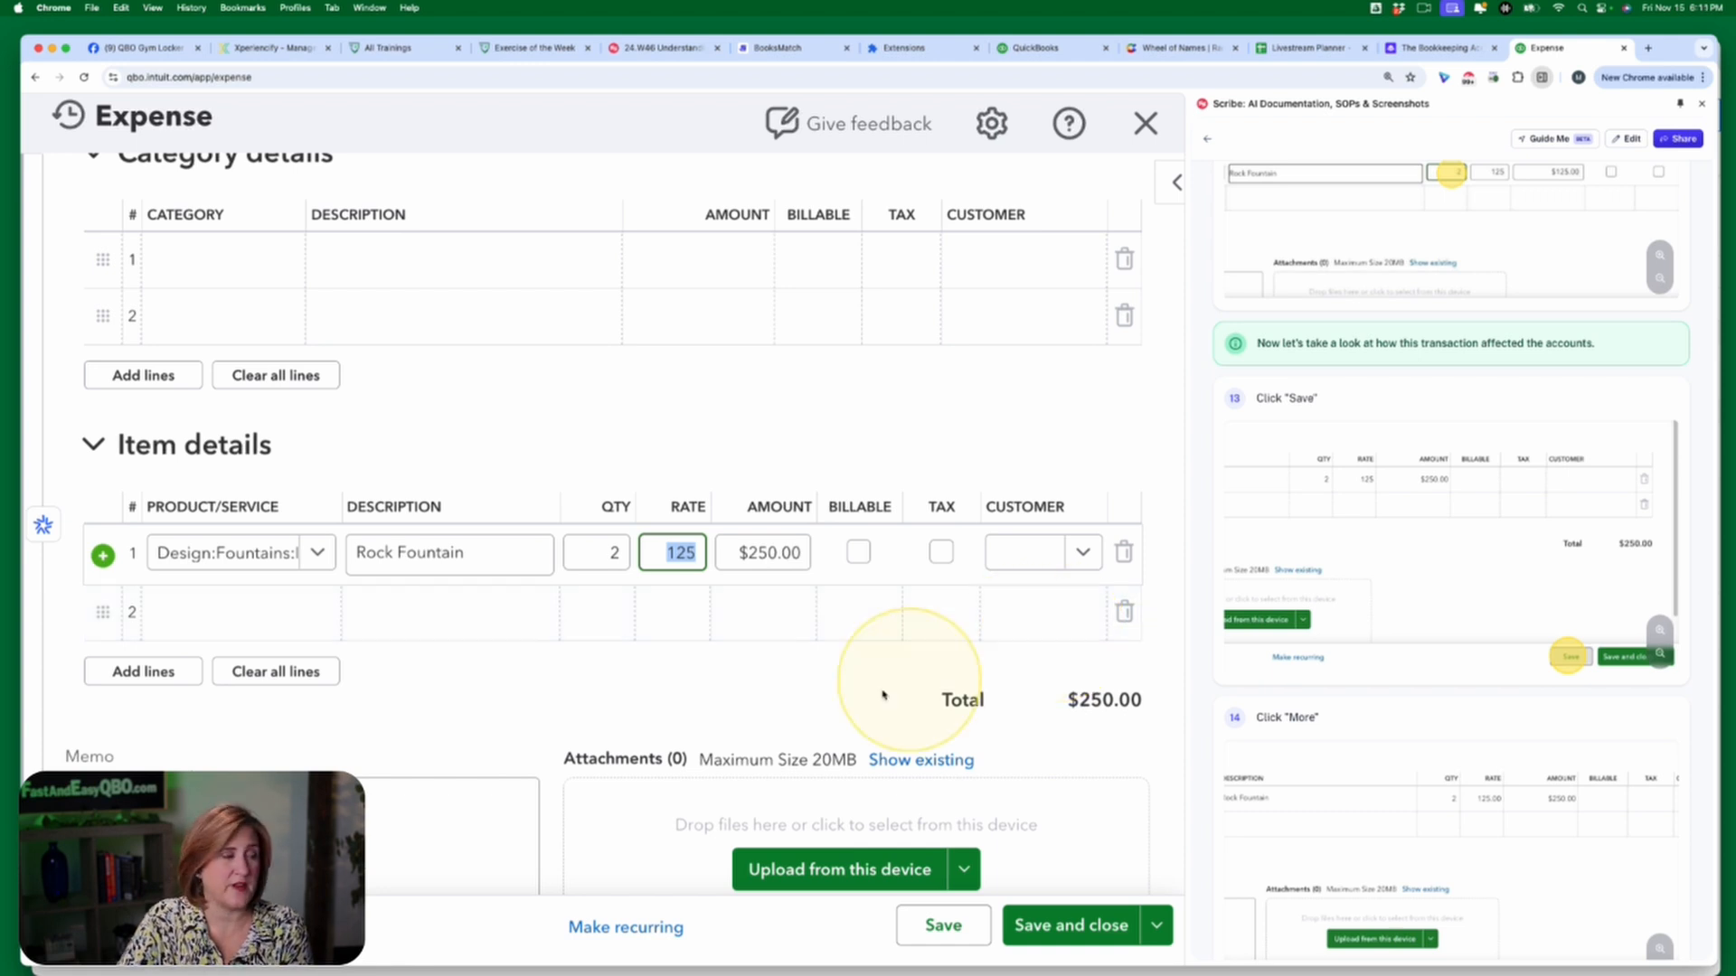
left_click(941, 926)
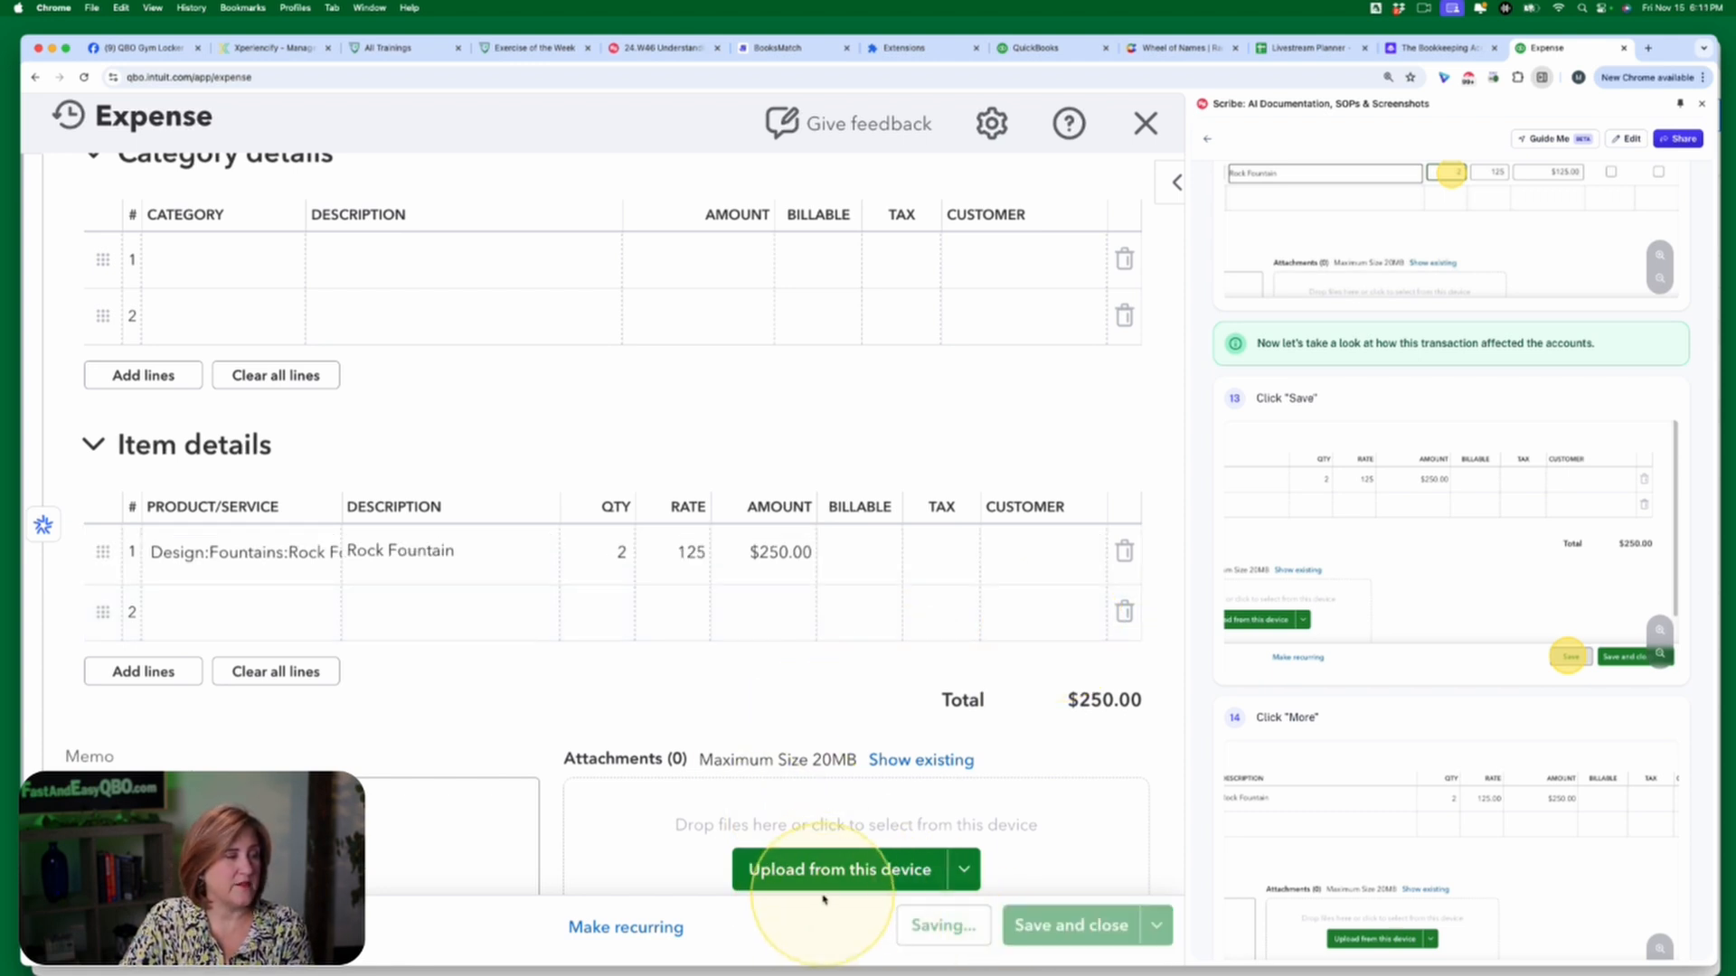
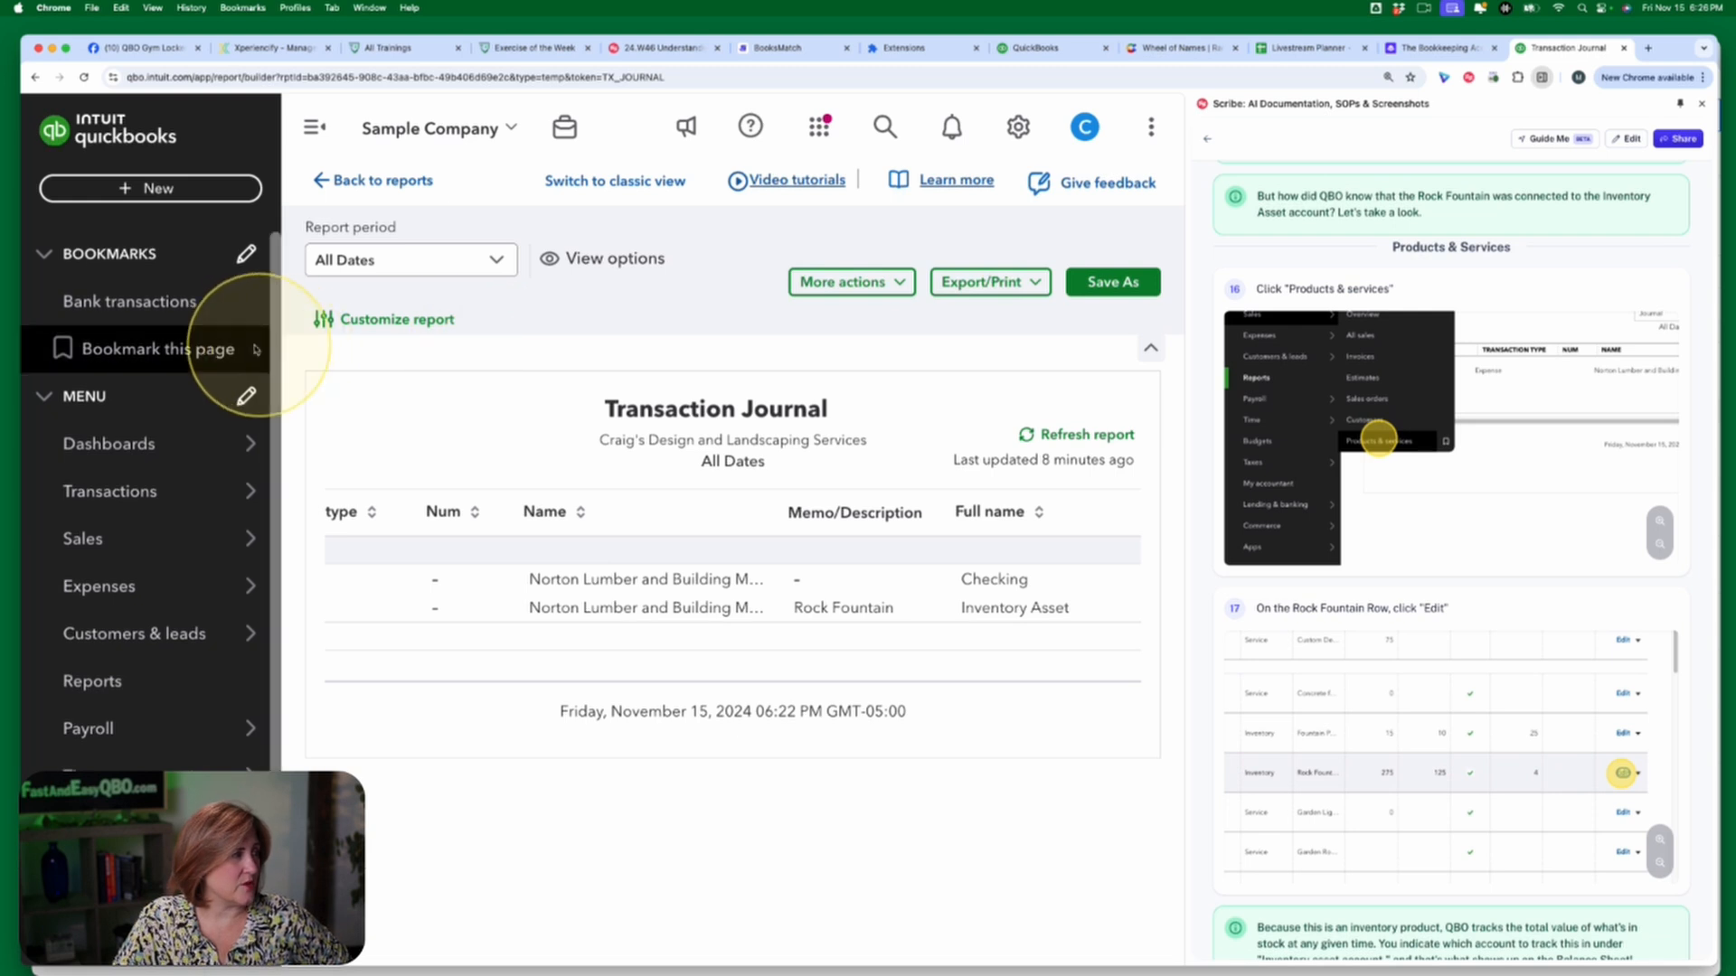
- Go to the Products and Services list, collapse the navigation menu, and open the Rock Fountain item for editing
mouse_move(135, 539)
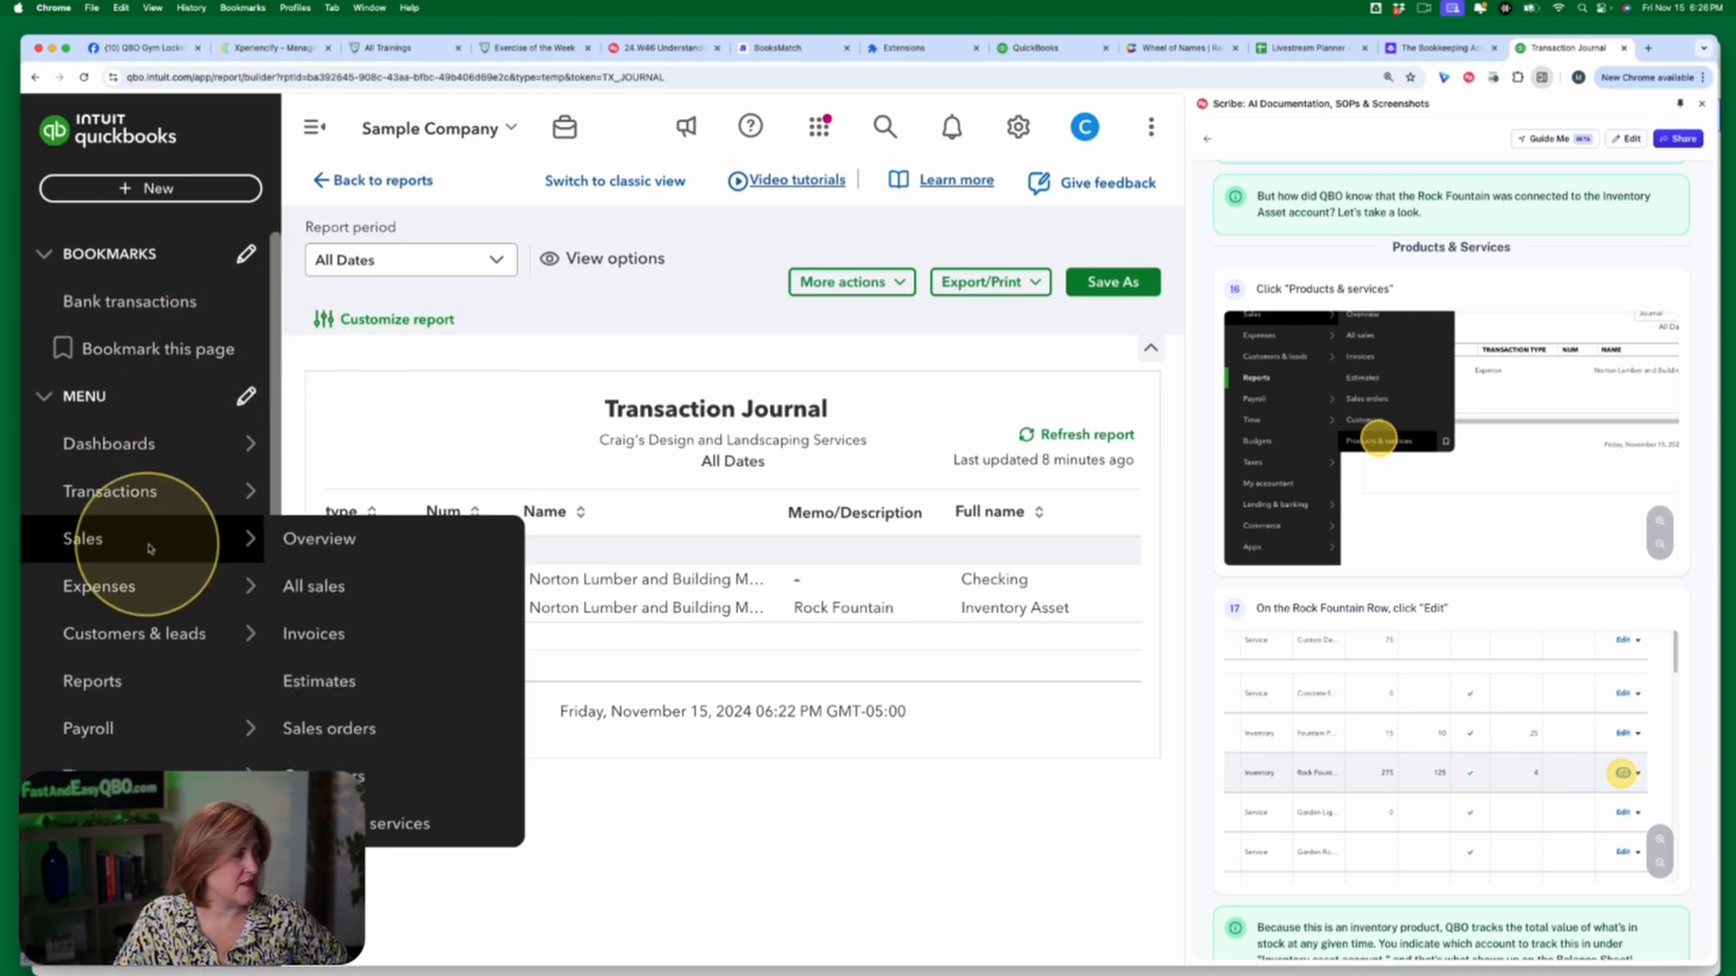
left_click(402, 832)
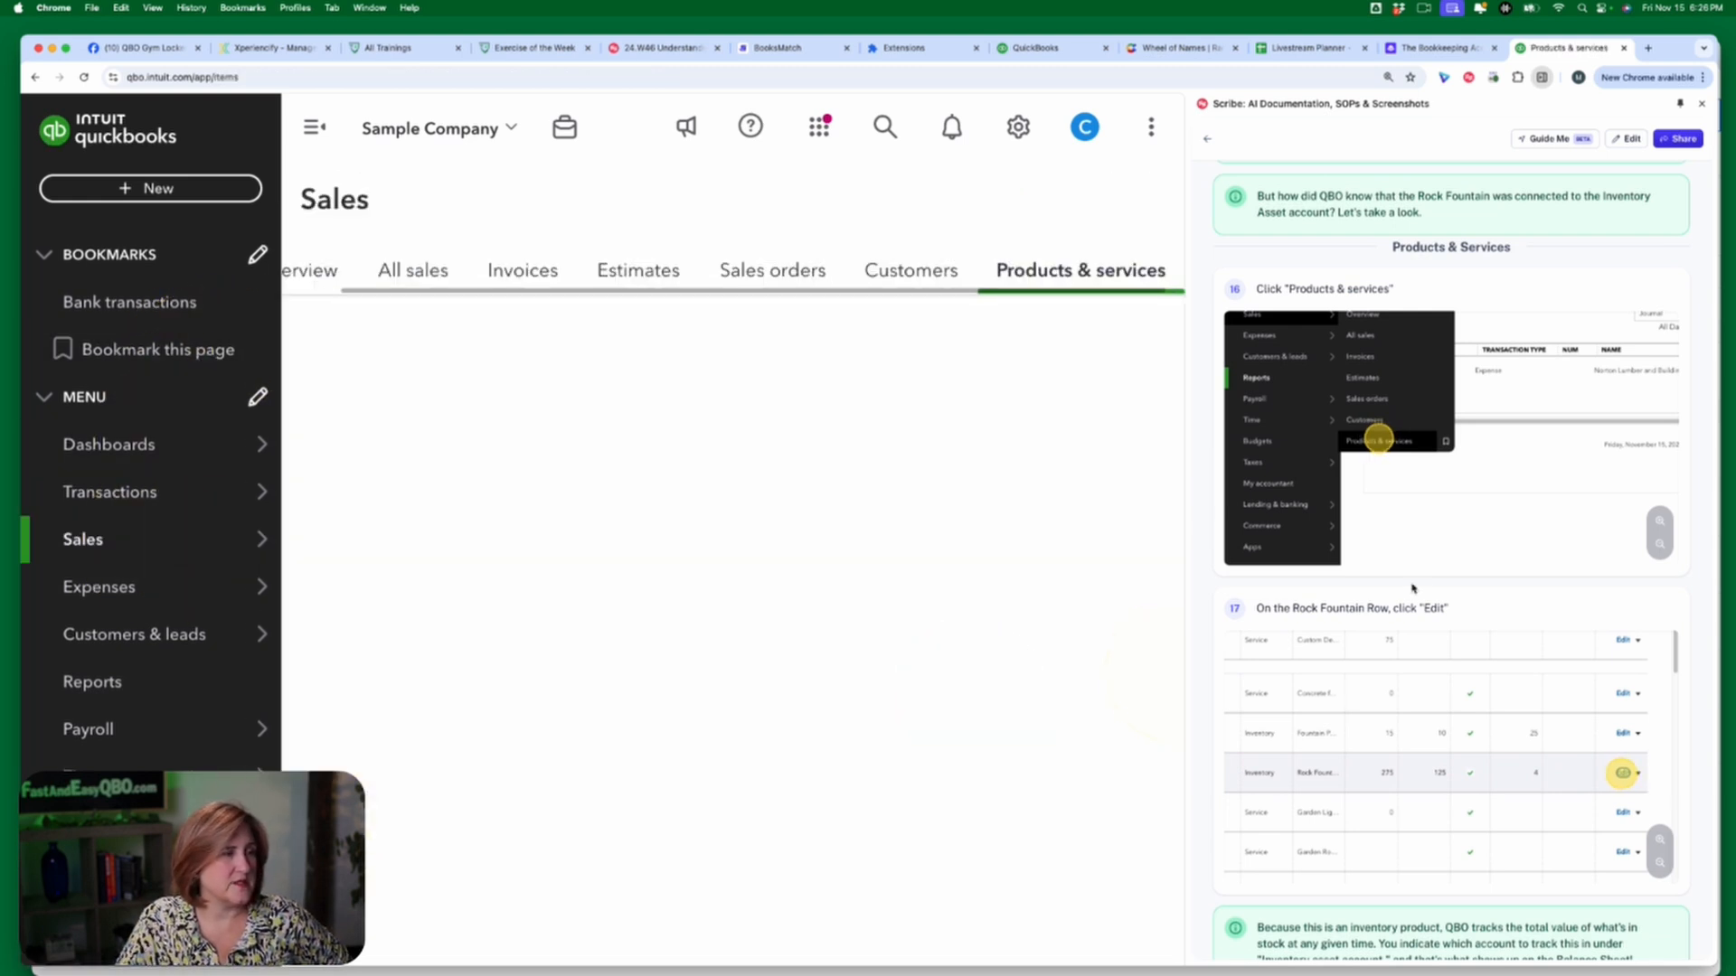
scroll(1425, 584, "down", 3)
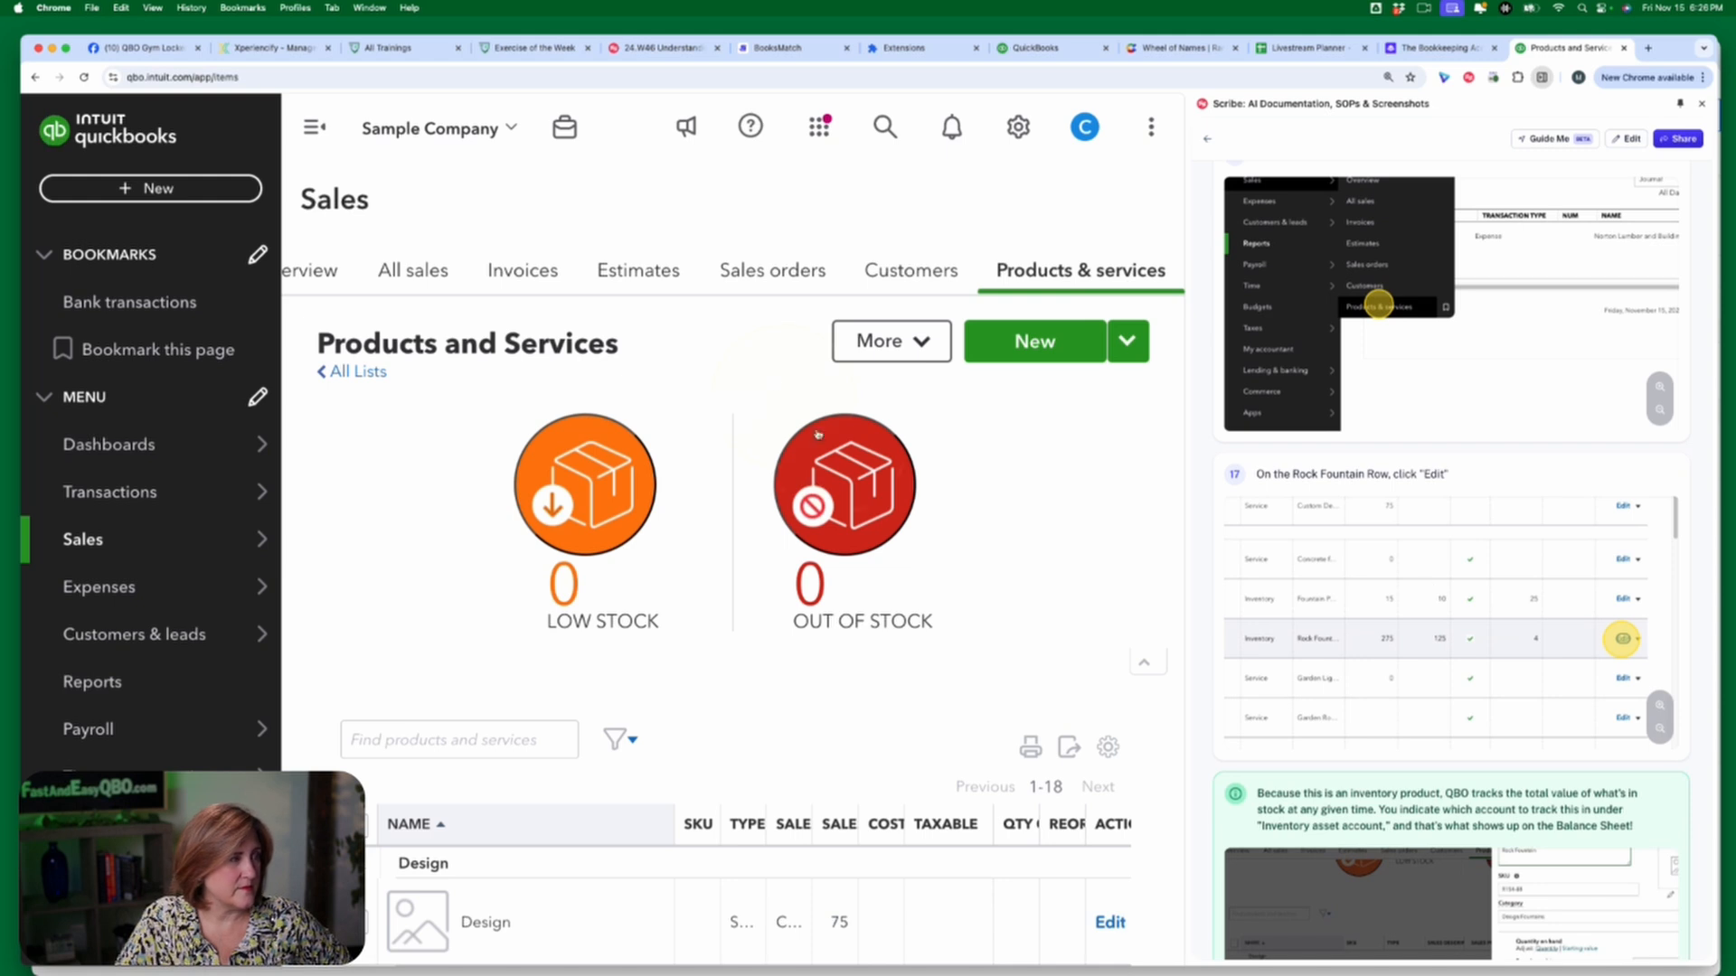
left_click(317, 129)
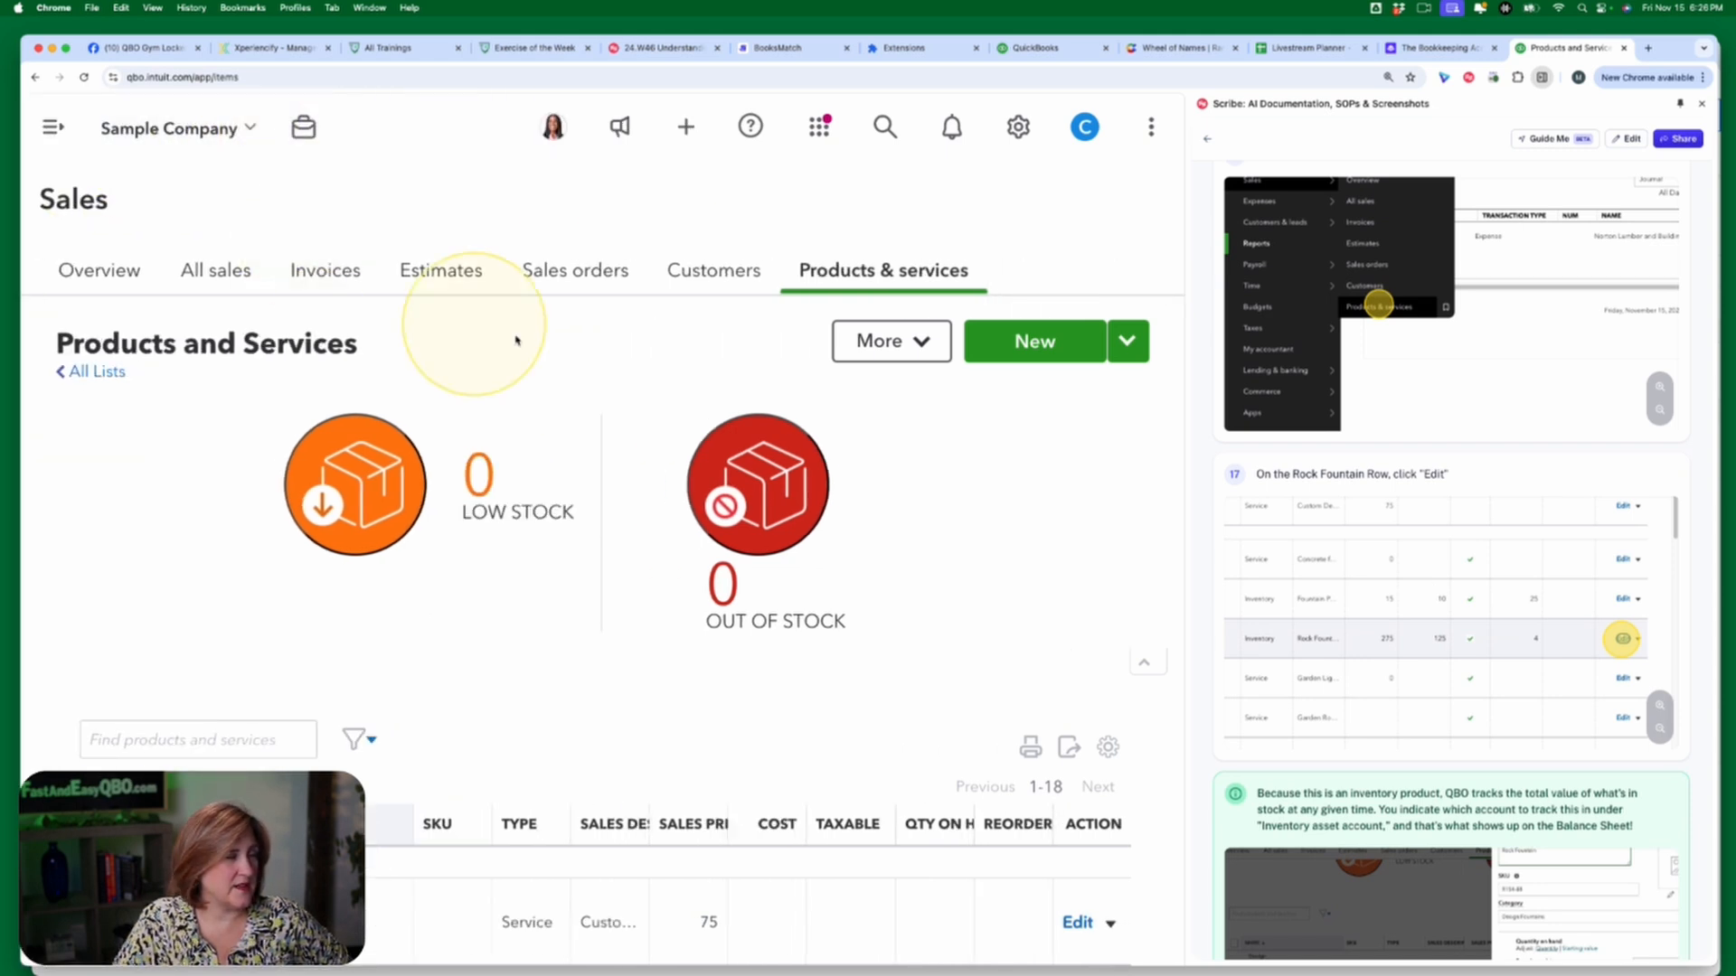
scroll(940, 457, "down", 3)
scroll(941, 457, "down", 4)
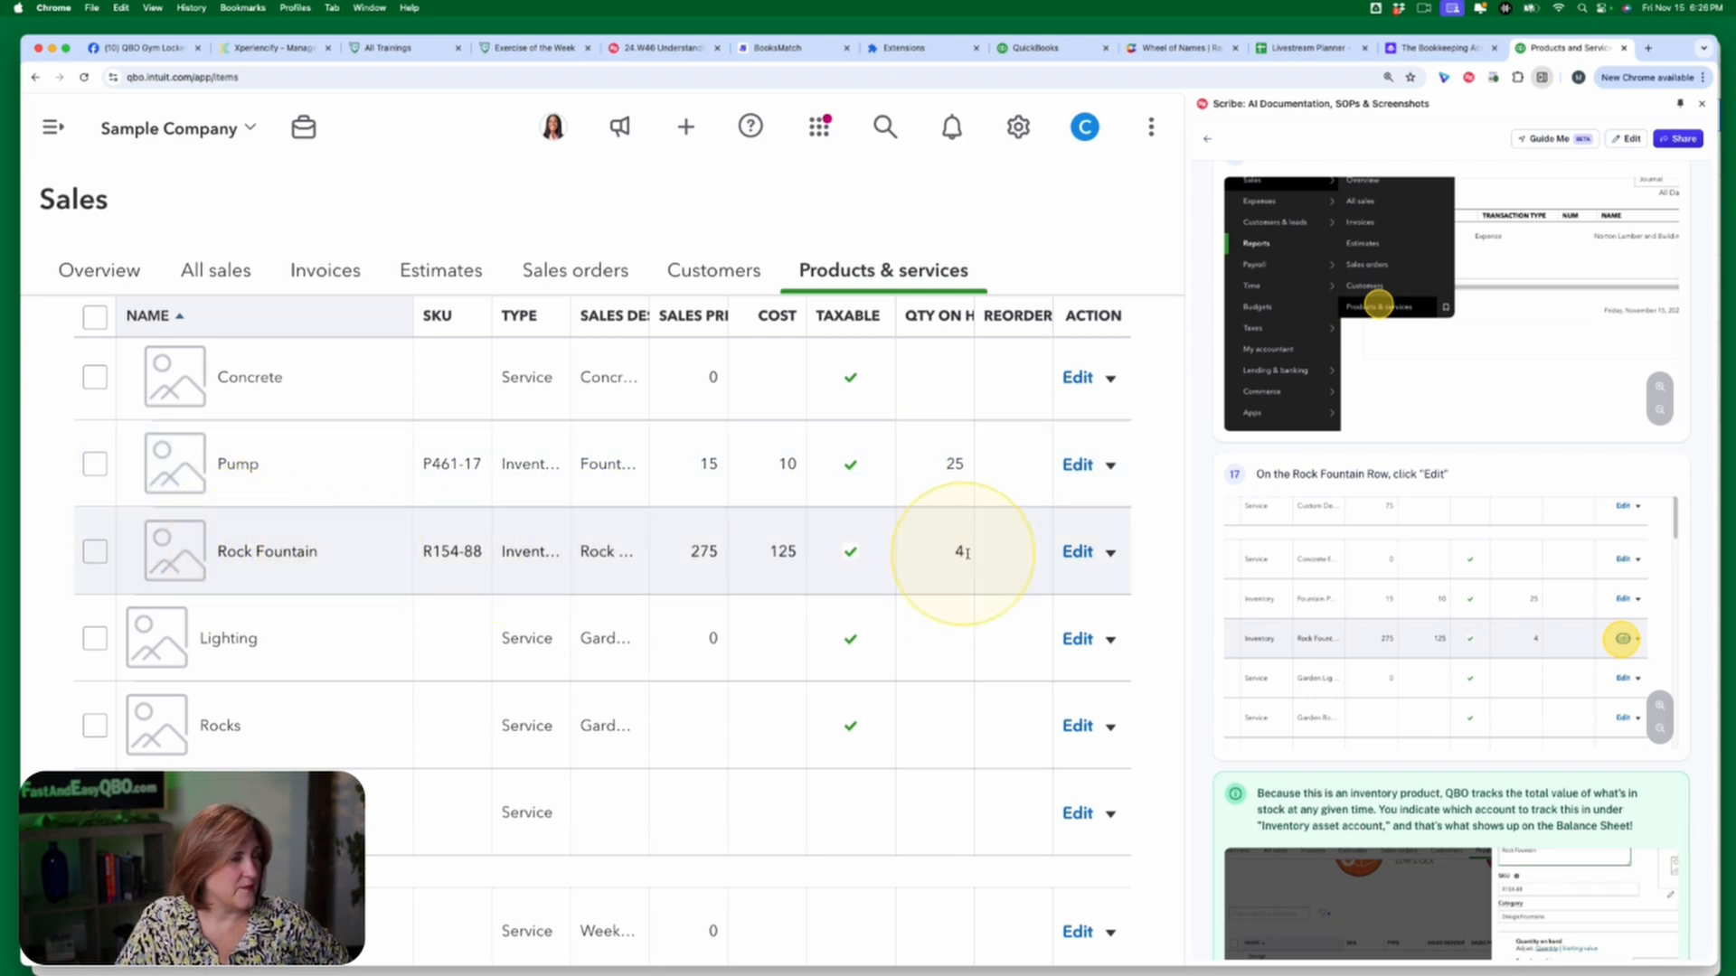
left_click(1084, 554)
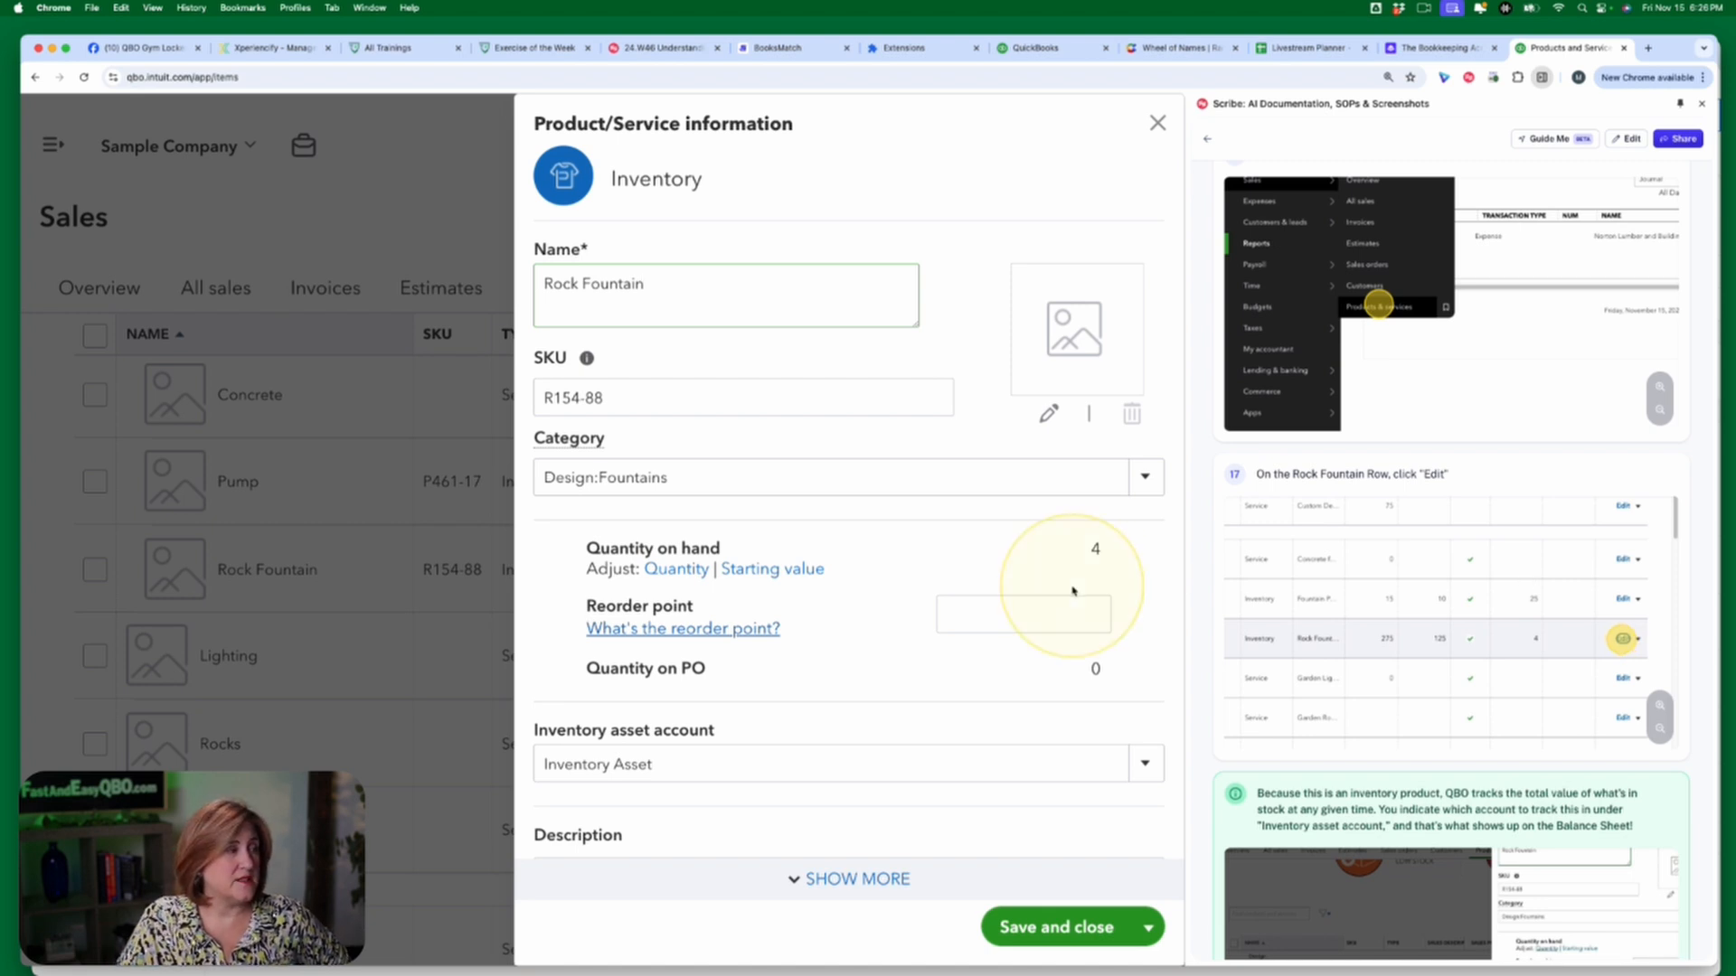
- Examine the Rock Fountain item's inventory asset, income and expense accounts, along with its quantity, price and cost, then consult the guide
scroll(1056, 580, "down", 5)
scroll(1056, 579, "down", 2)
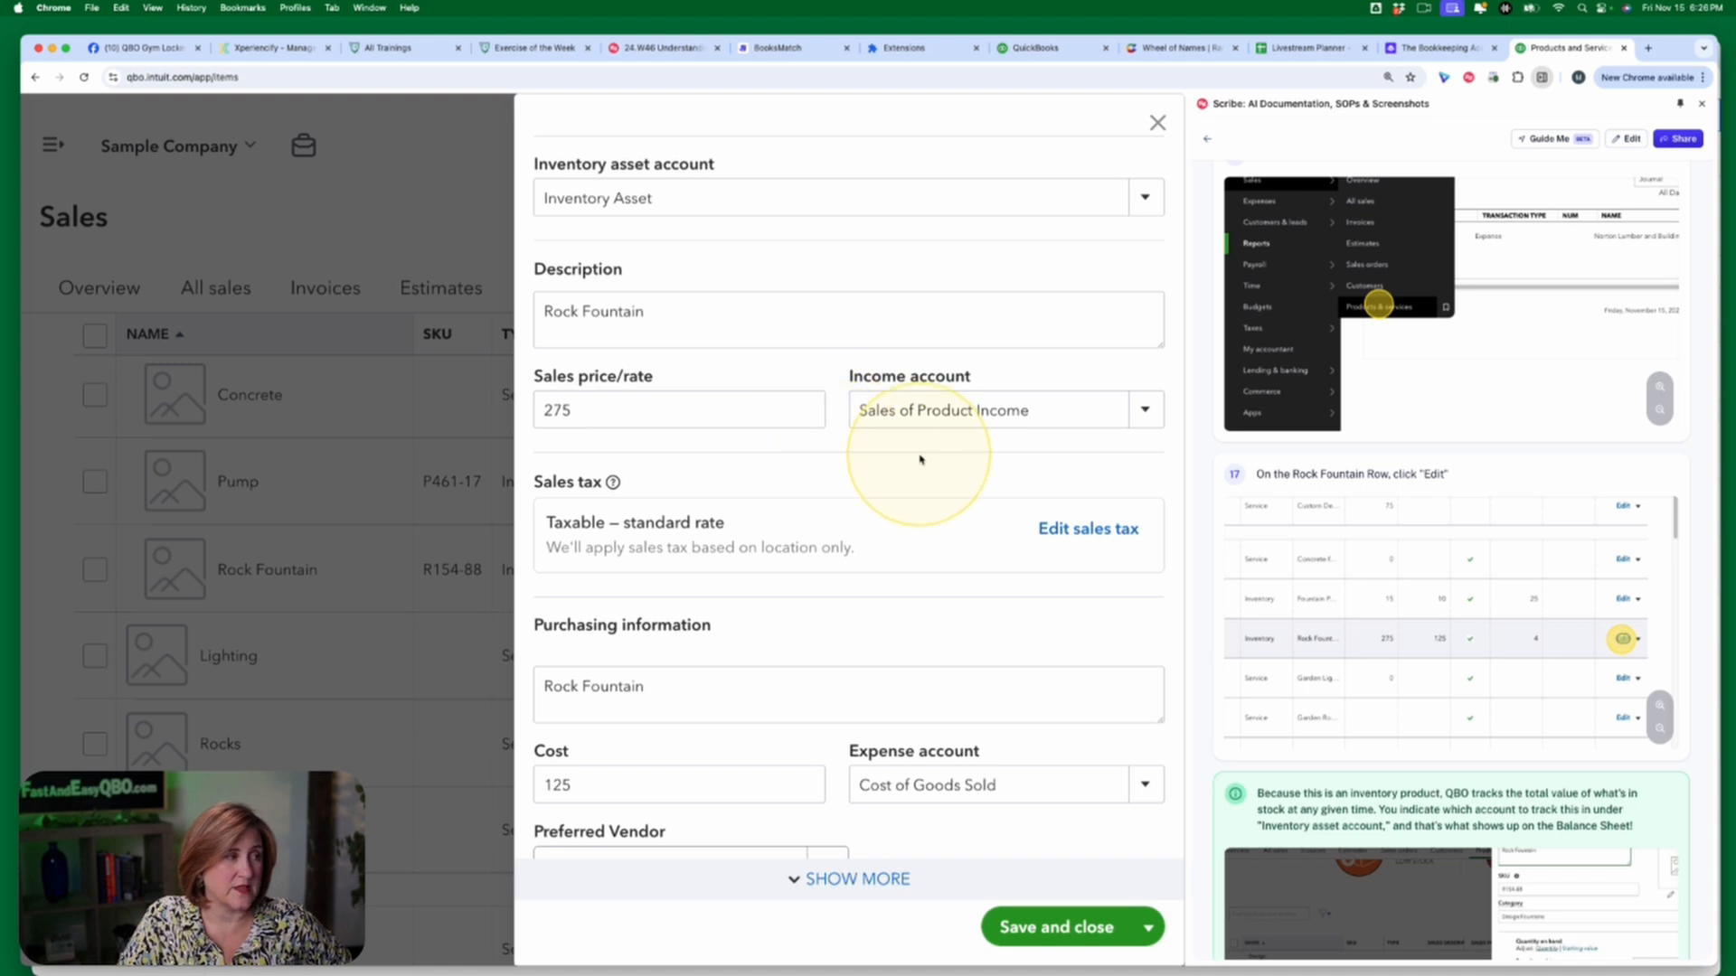
scroll(920, 459, "down", 1)
scroll(921, 459, "down", 1)
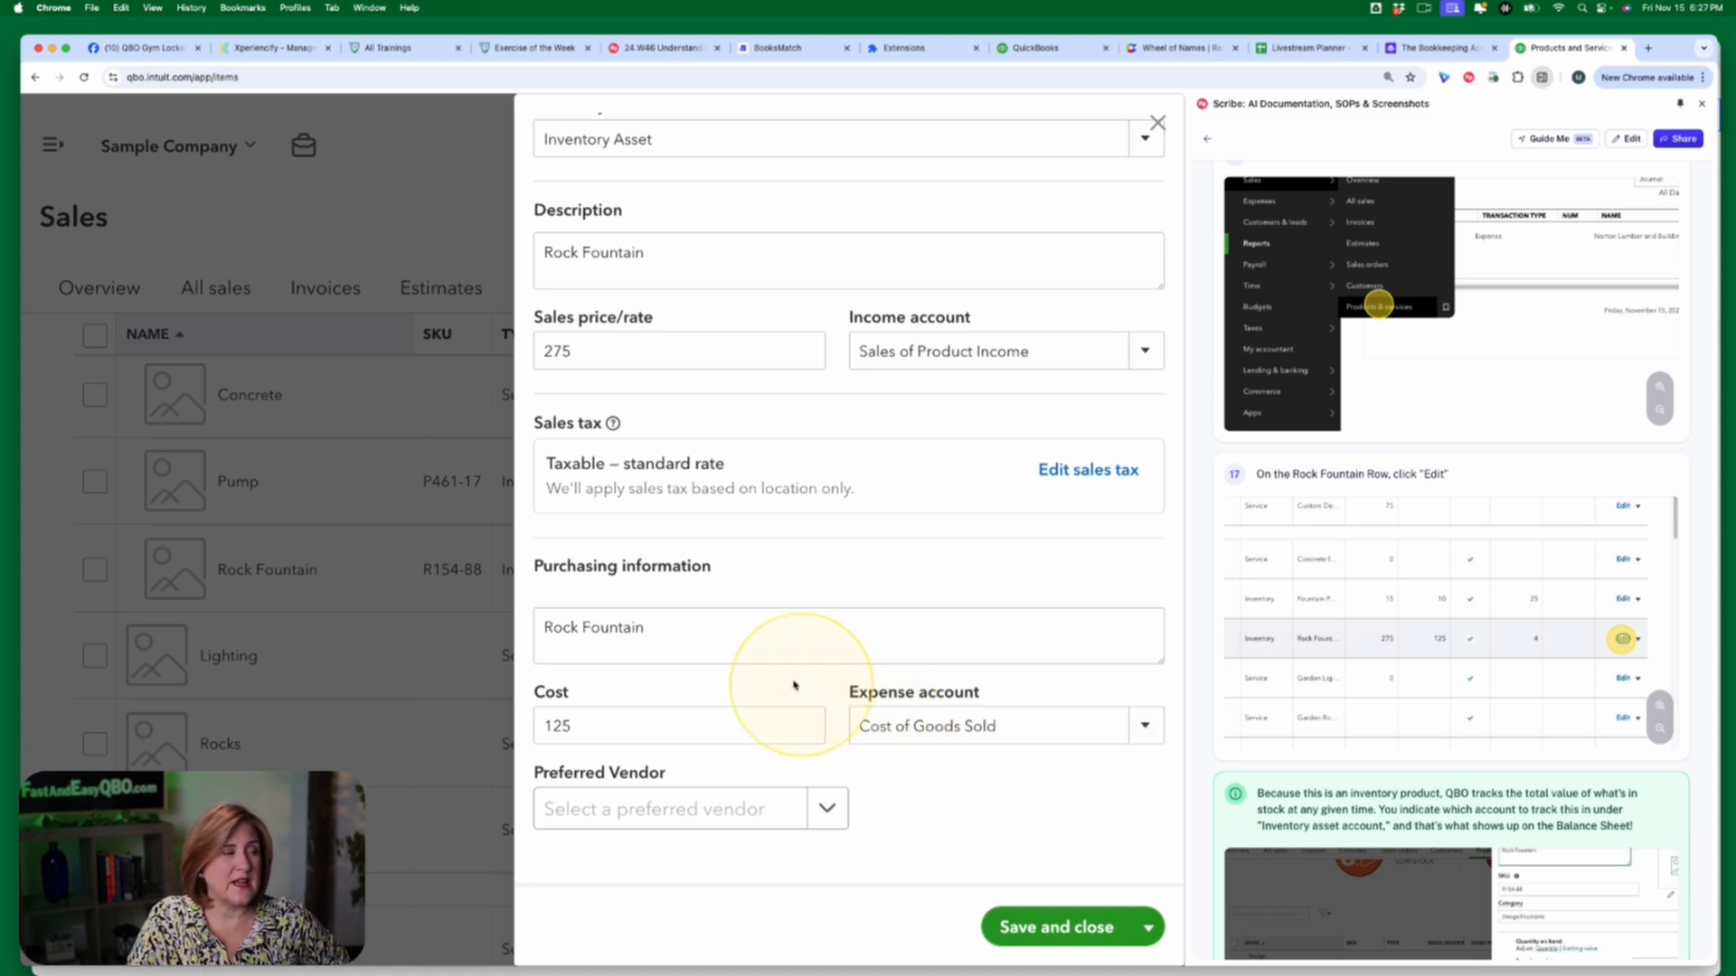
scroll(878, 628, "up", 3)
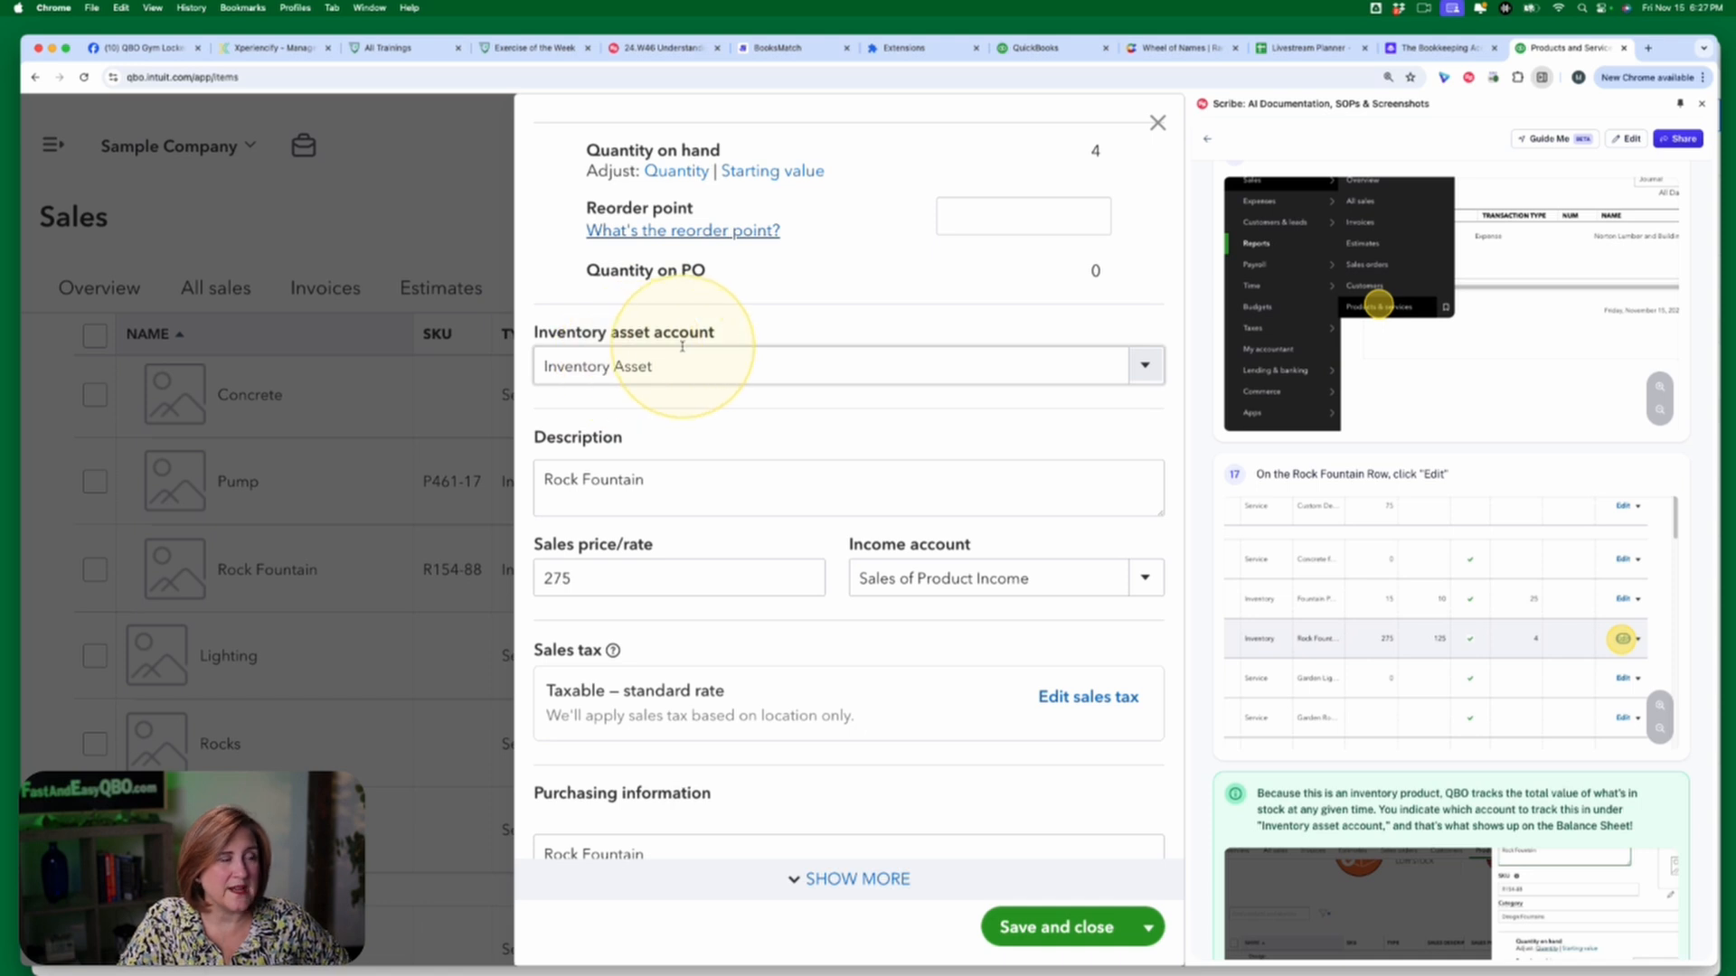
scroll(684, 347, "up", 1)
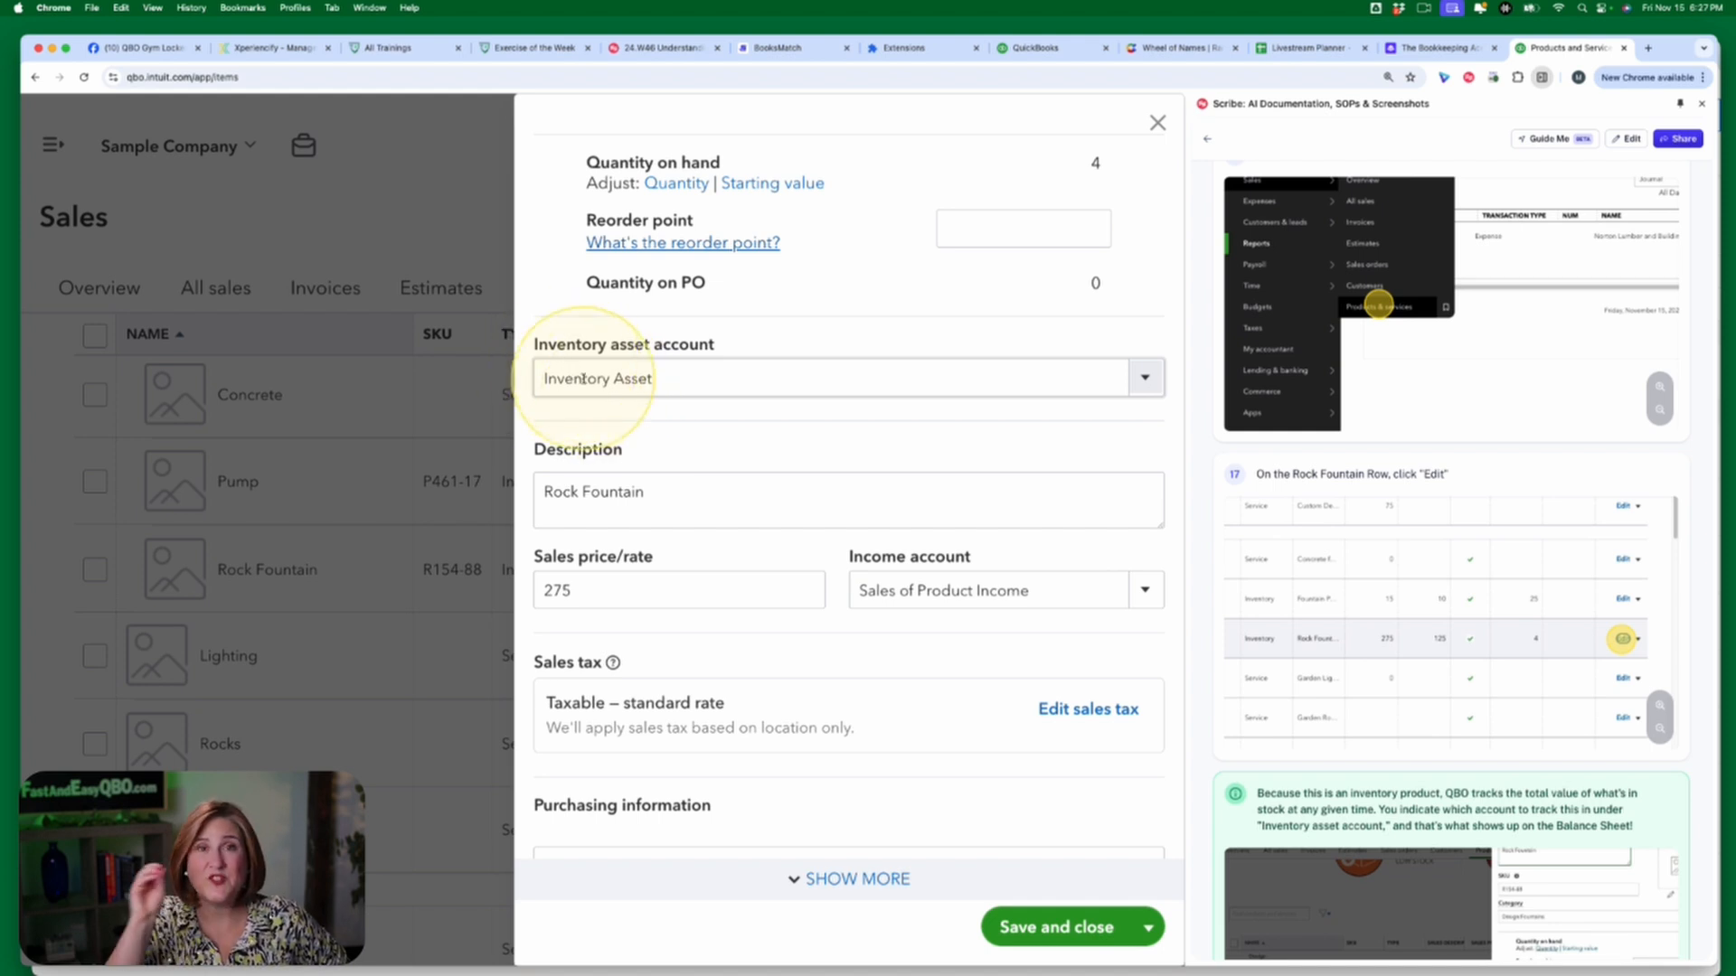
scroll(633, 387, "down", 3)
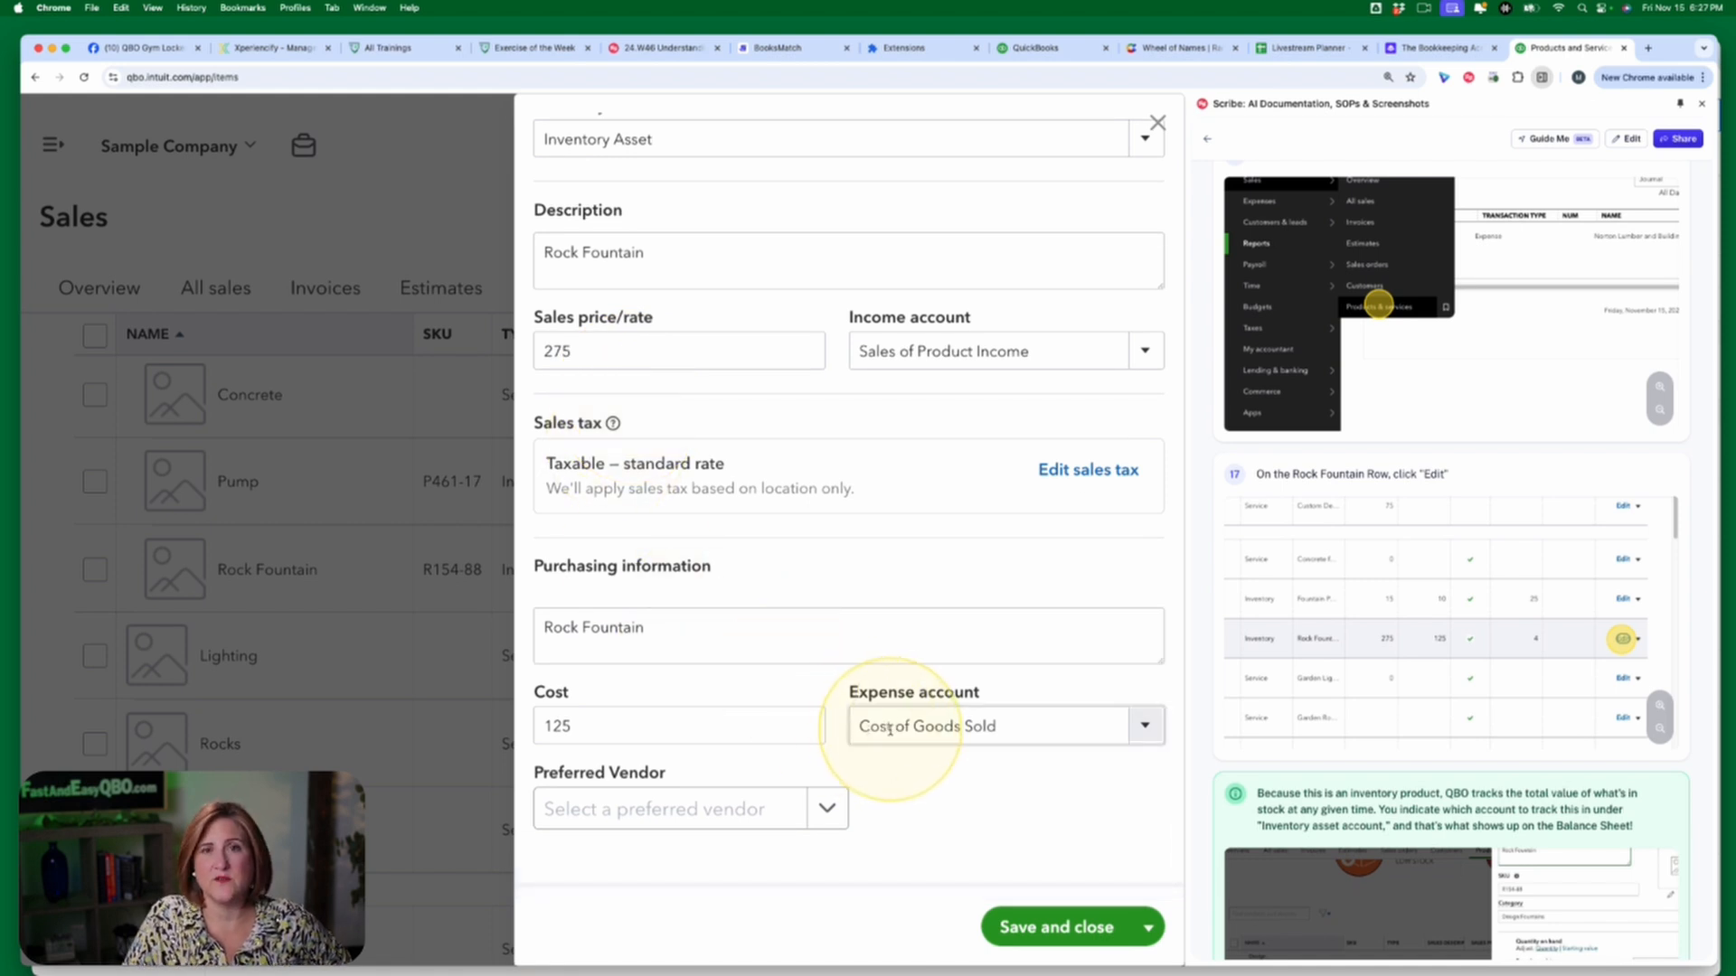
scroll(804, 479, "up", 5)
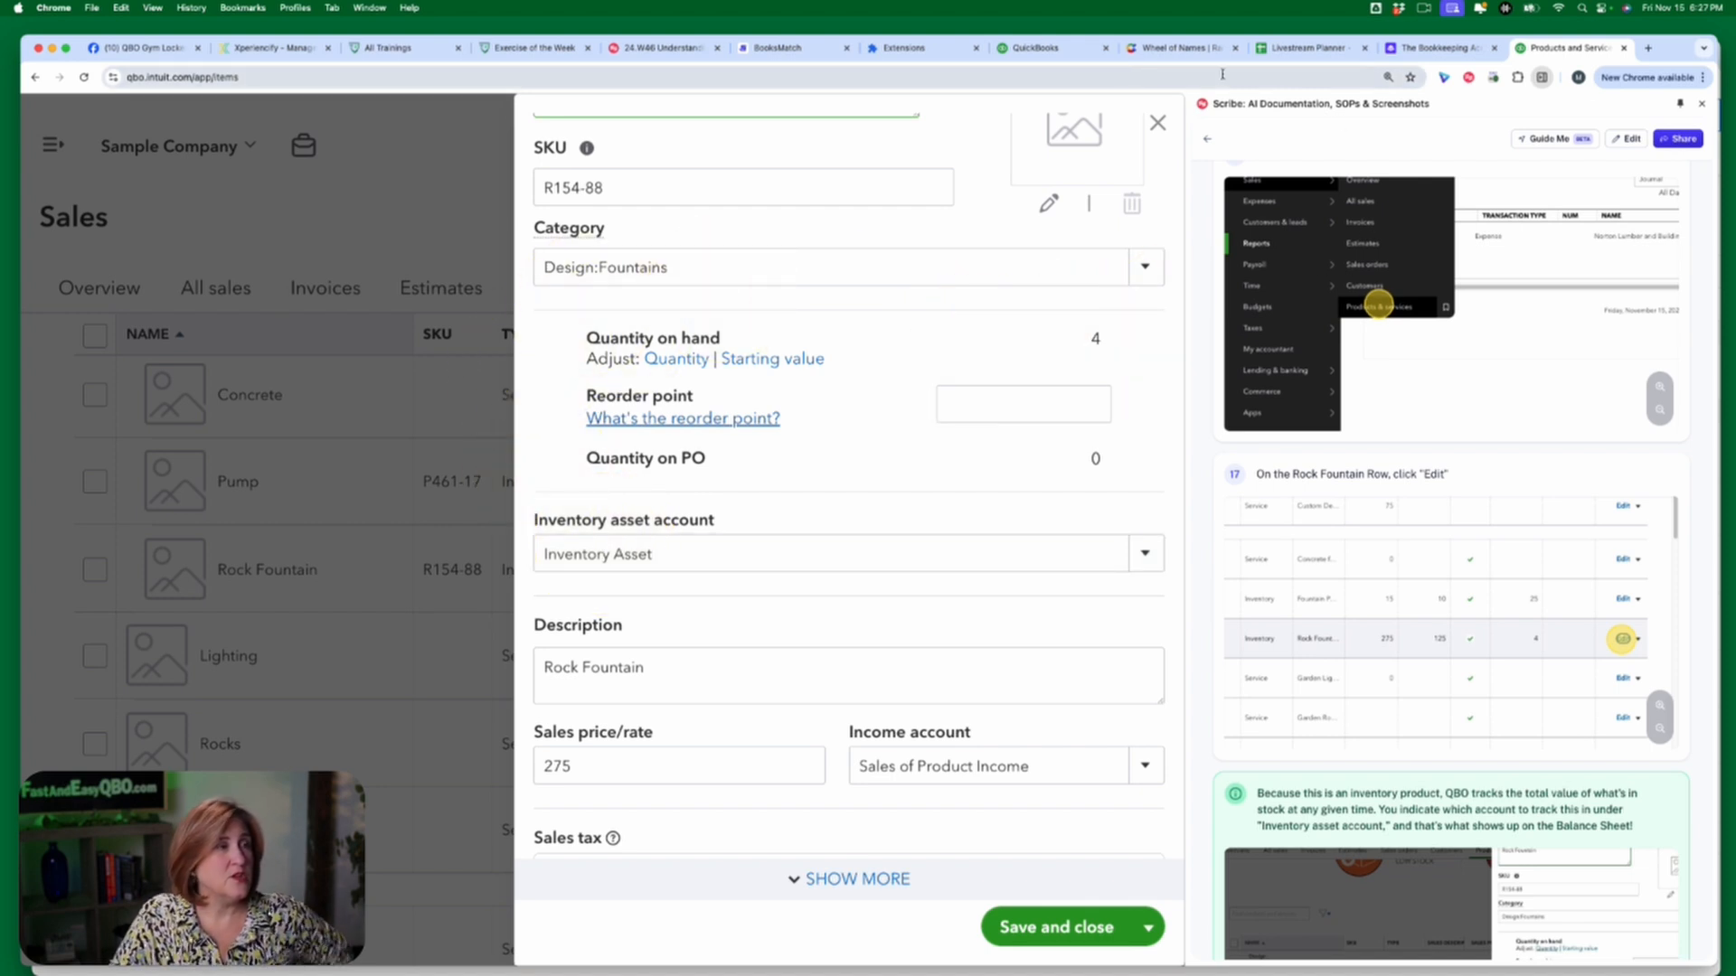
scroll(1305, 331, "down", 1)
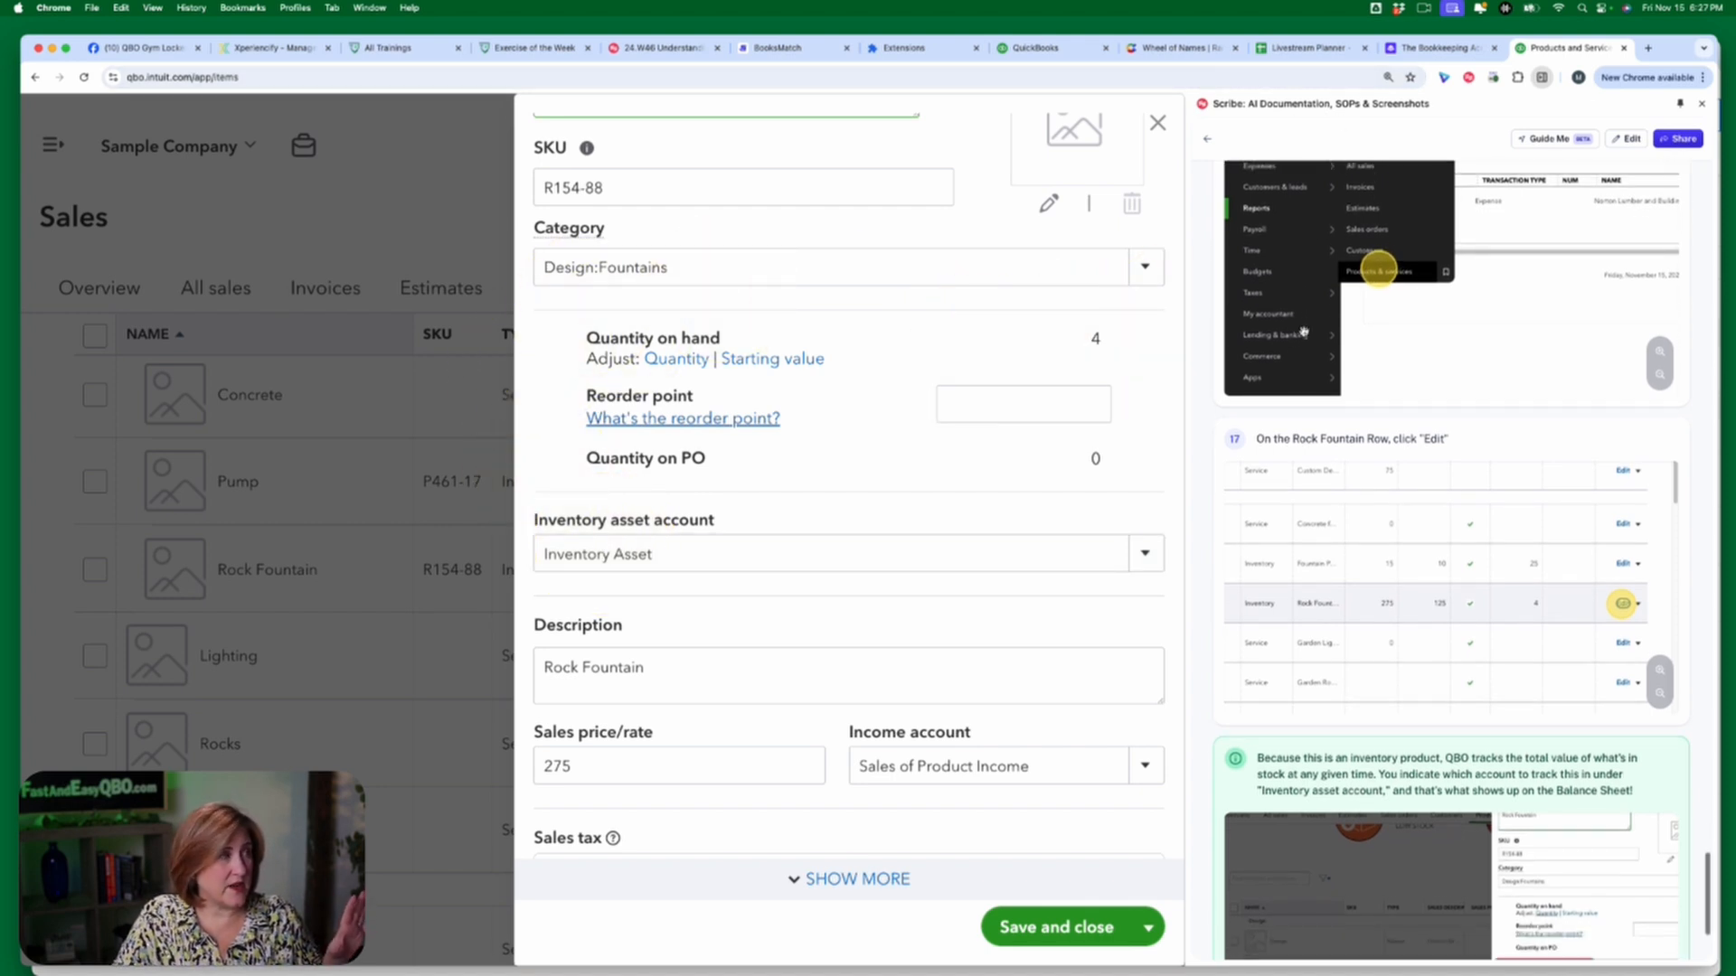
- Switch to the Exercise of the Week page, close the Scribe guide, and mark exercise 24.W46 as Upskilled
left_click(522, 49)
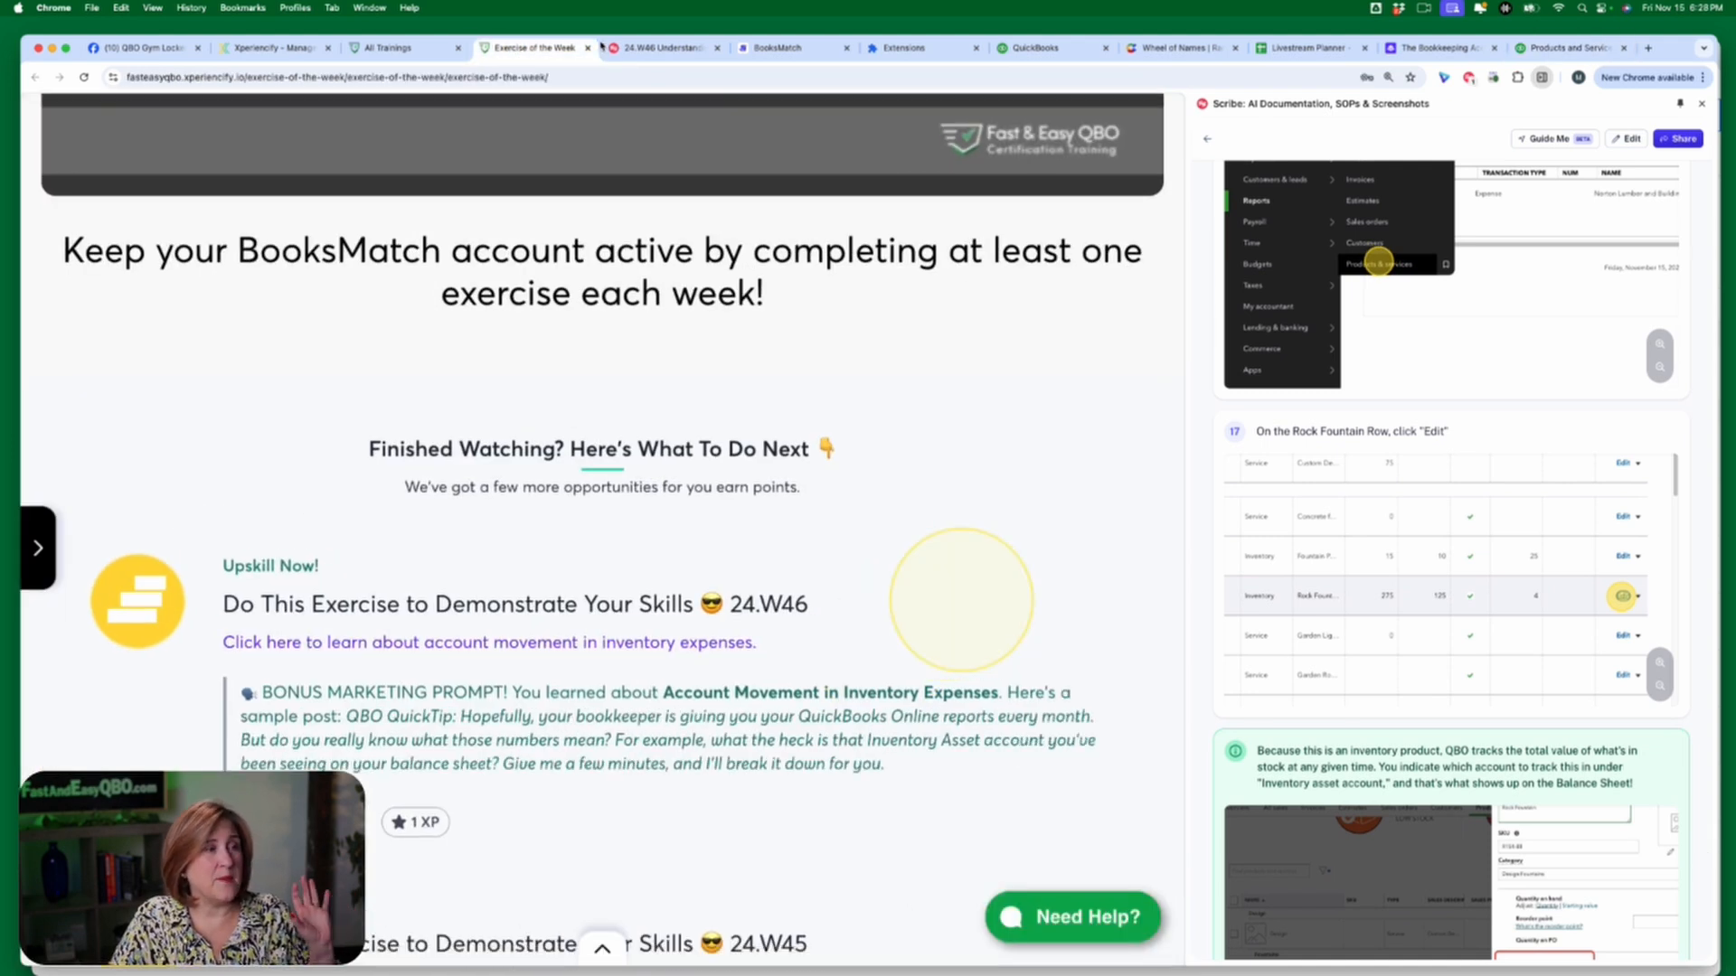
left_click(1703, 105)
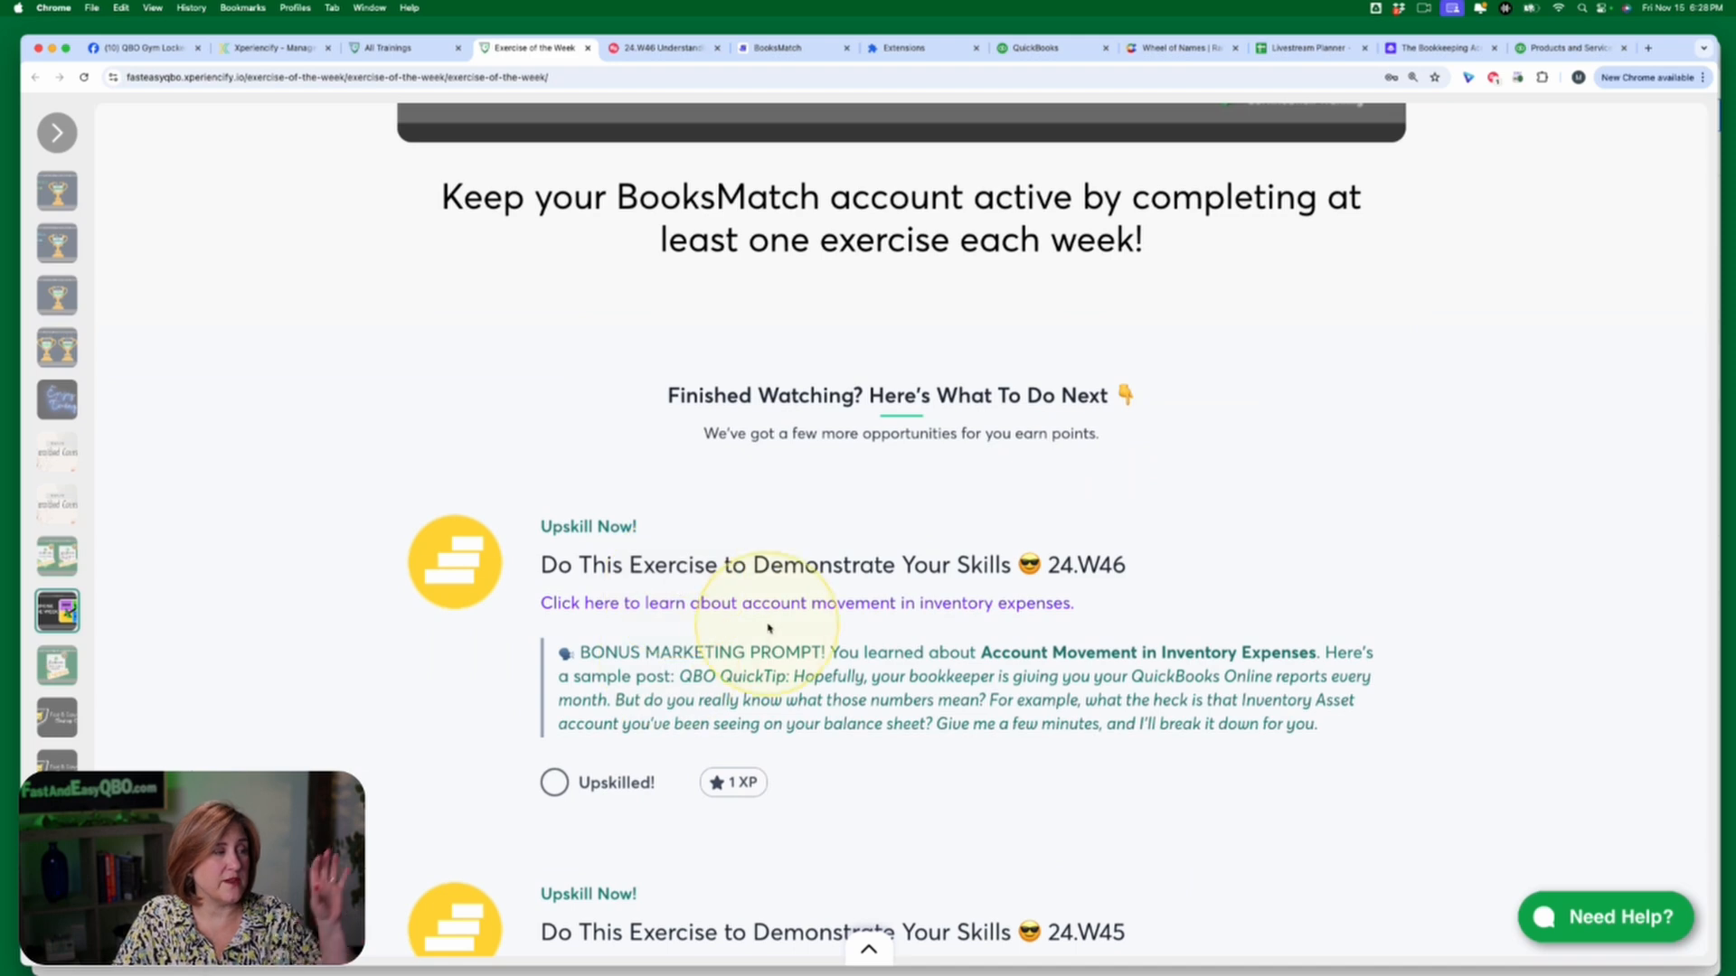
left_click(638, 790)
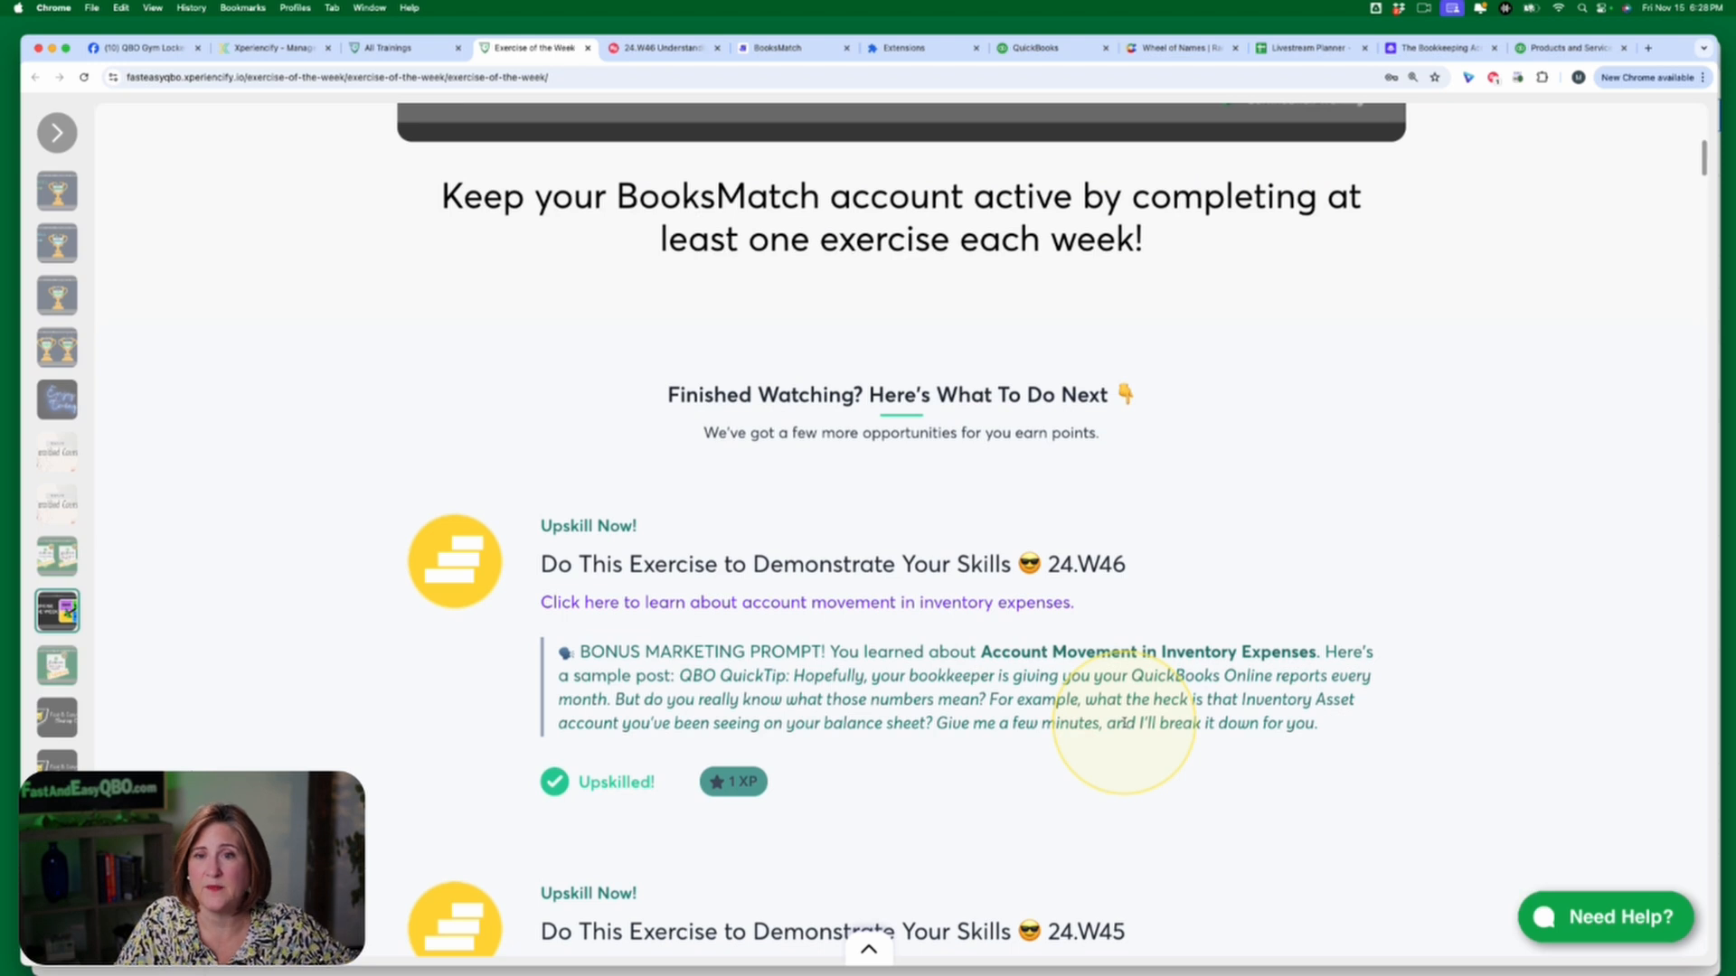
- Enlarge the Exercise of the Week page and read the bonus marketing prompt for exercise 24.W46
scroll(1122, 724, "down", 1)
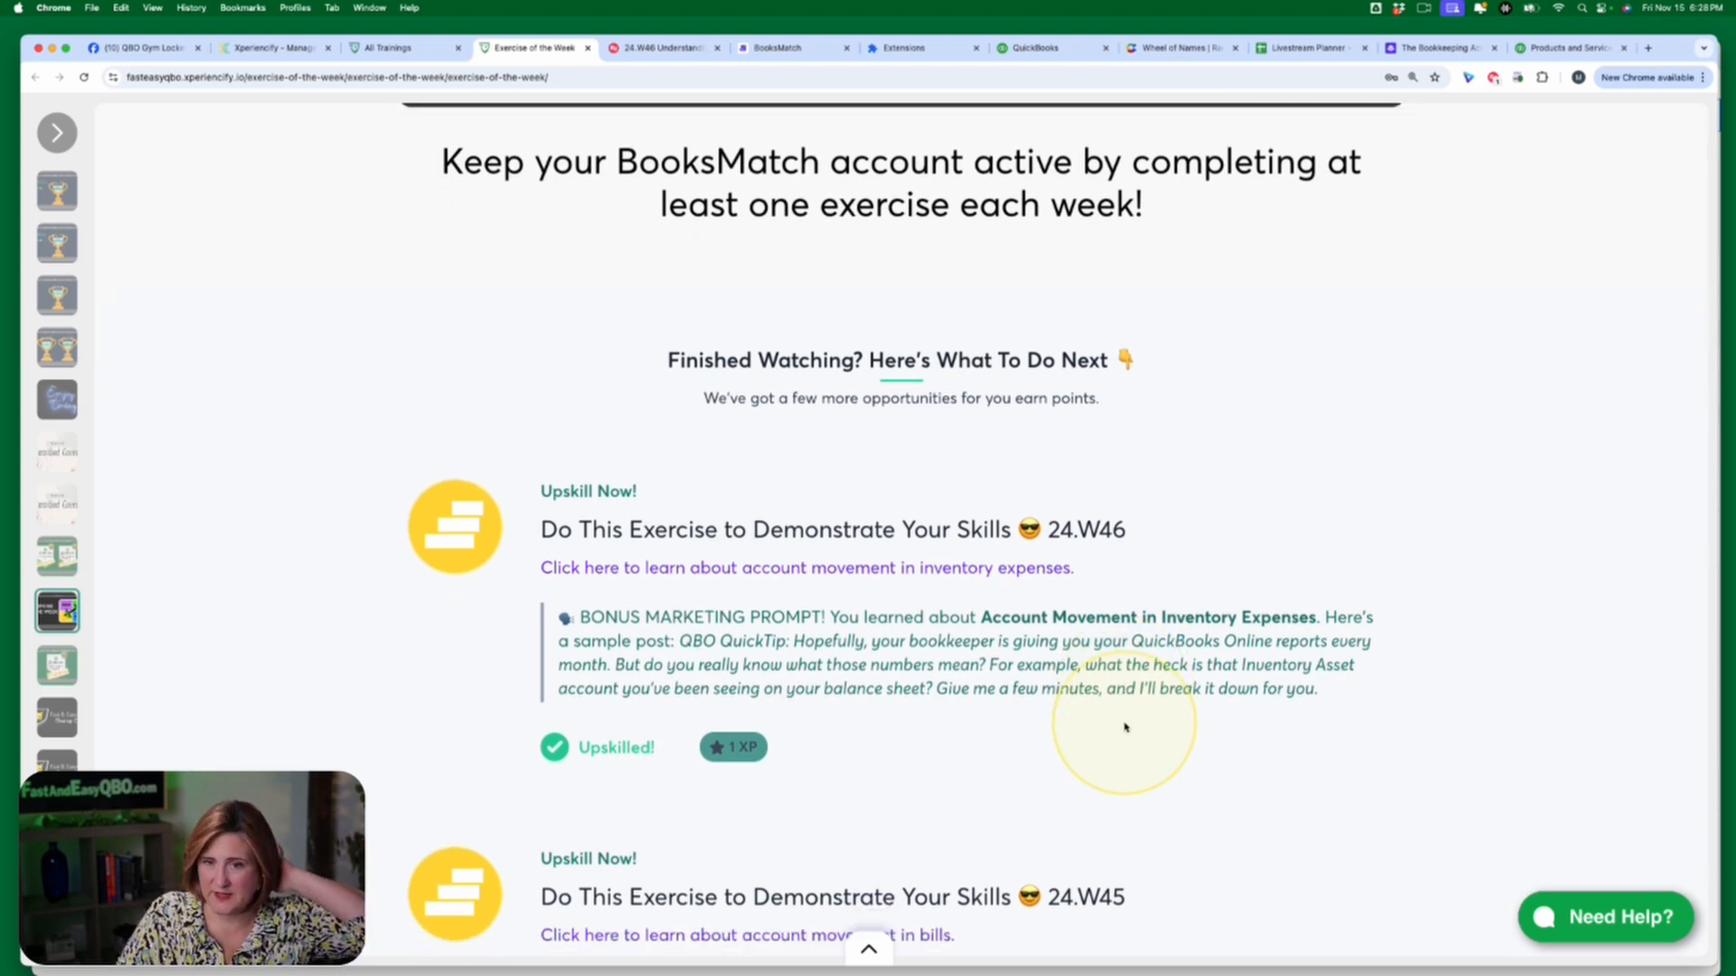
scroll(1125, 727, "down", 5)
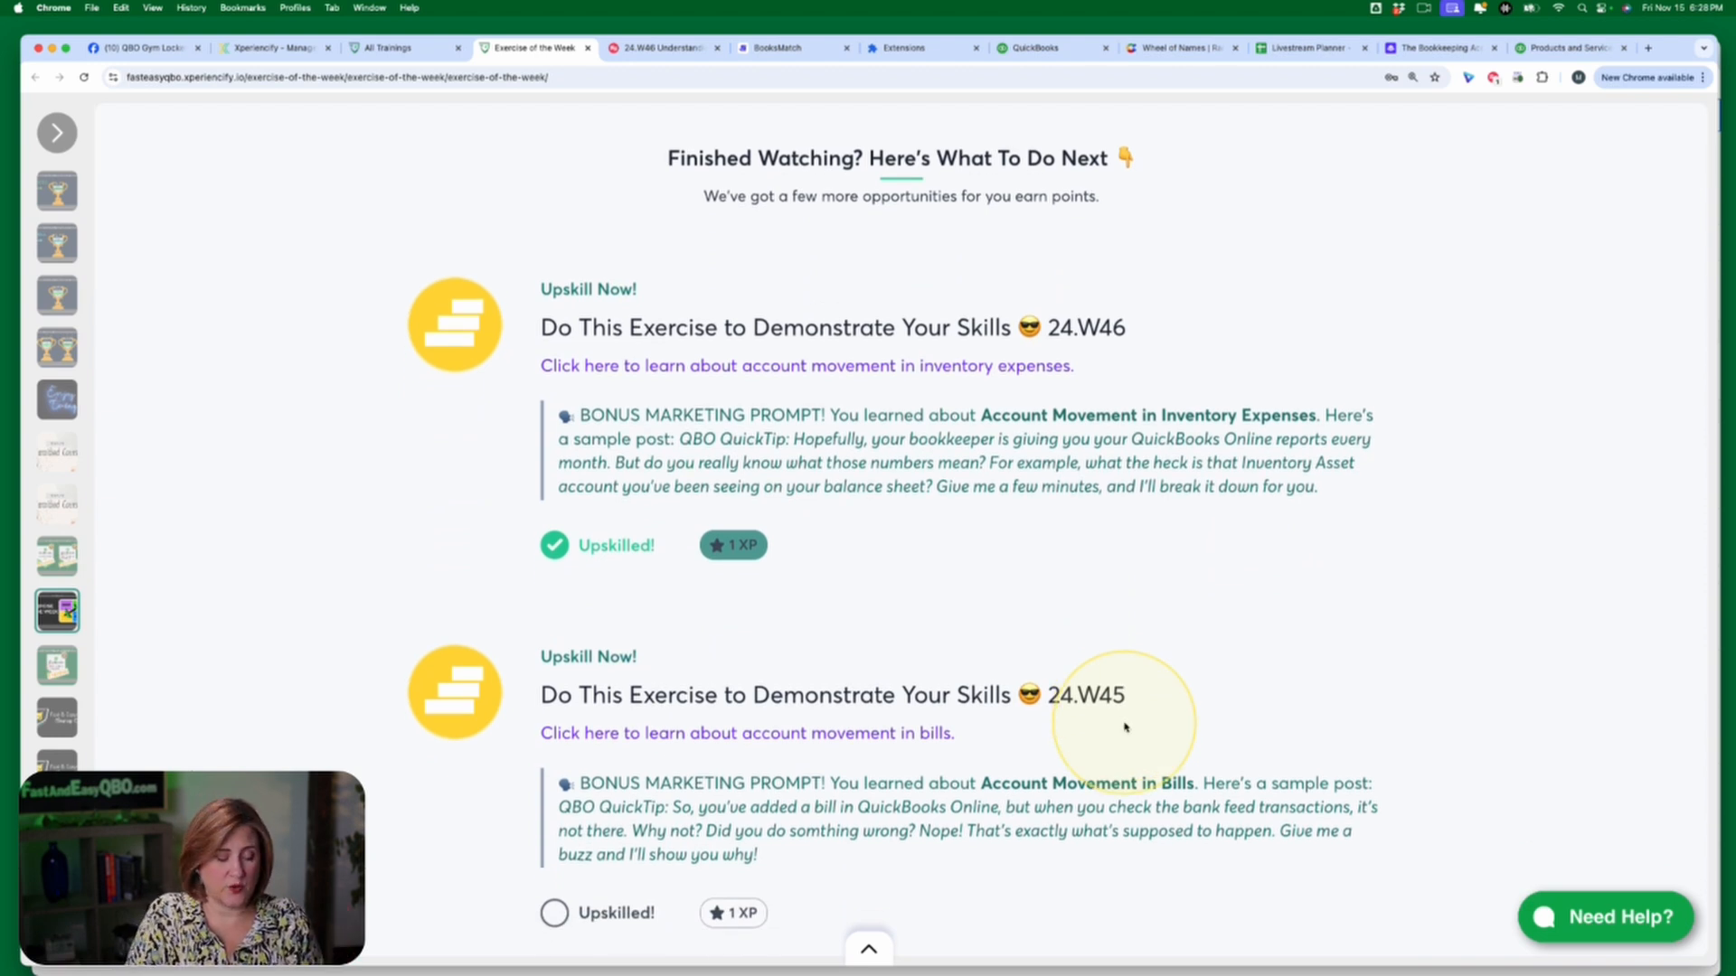
key("super+equal")
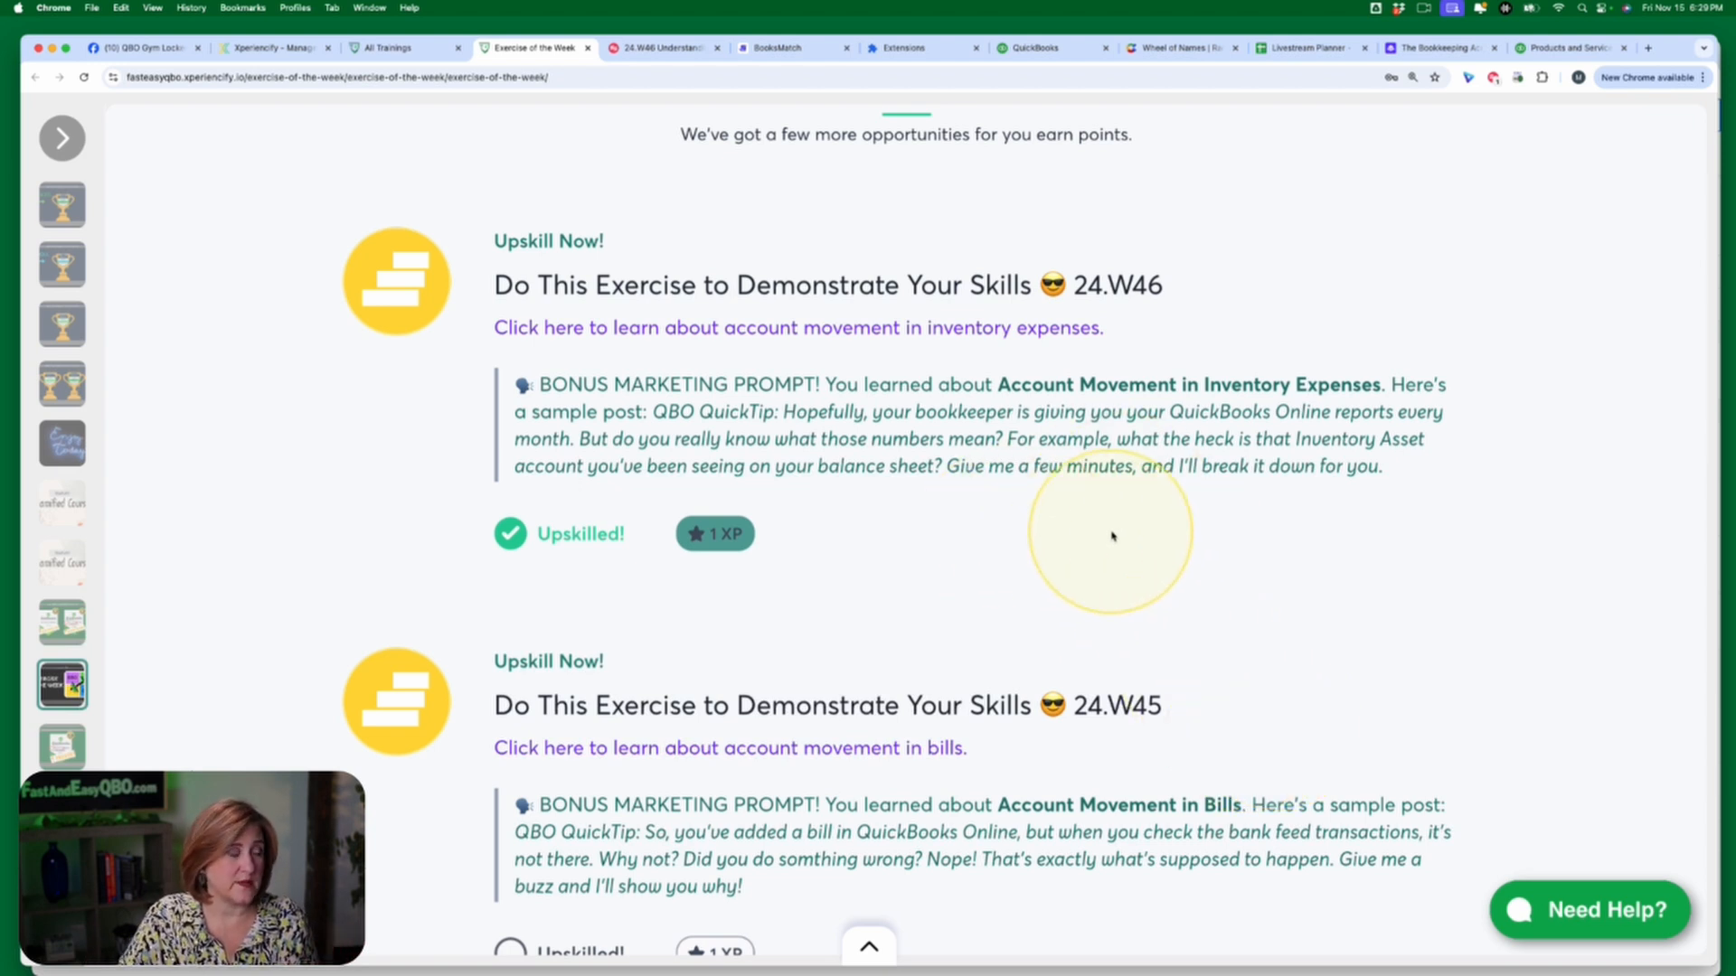
scroll(663, 407, "down", 1)
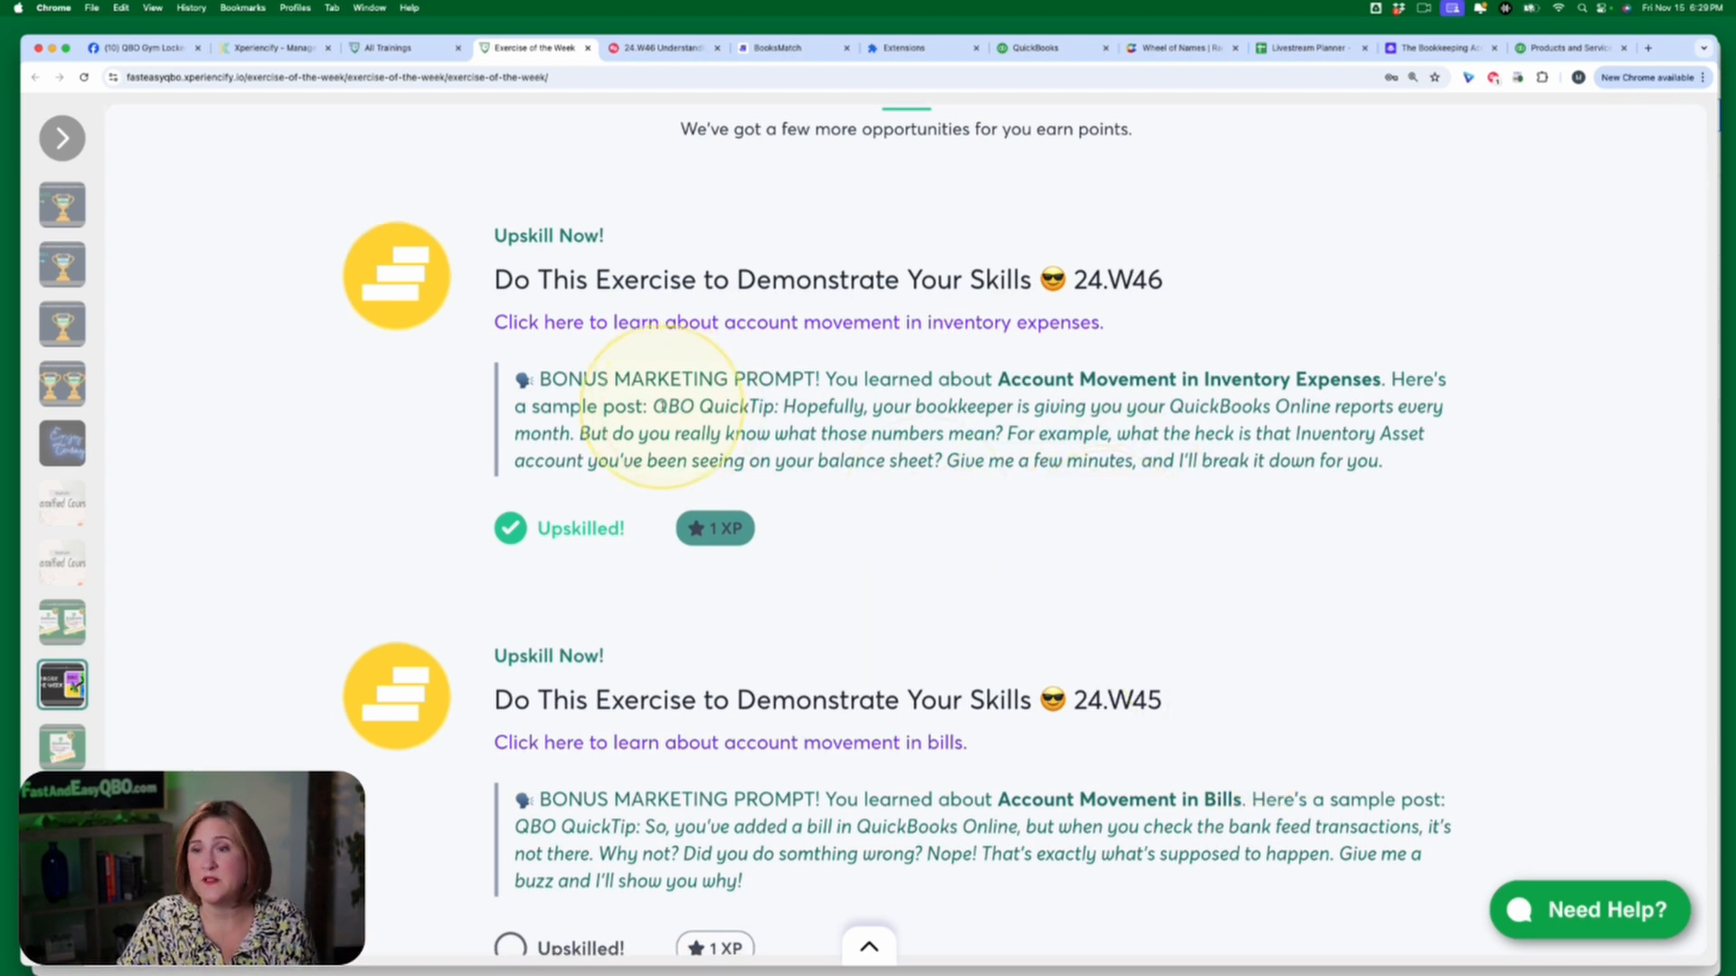